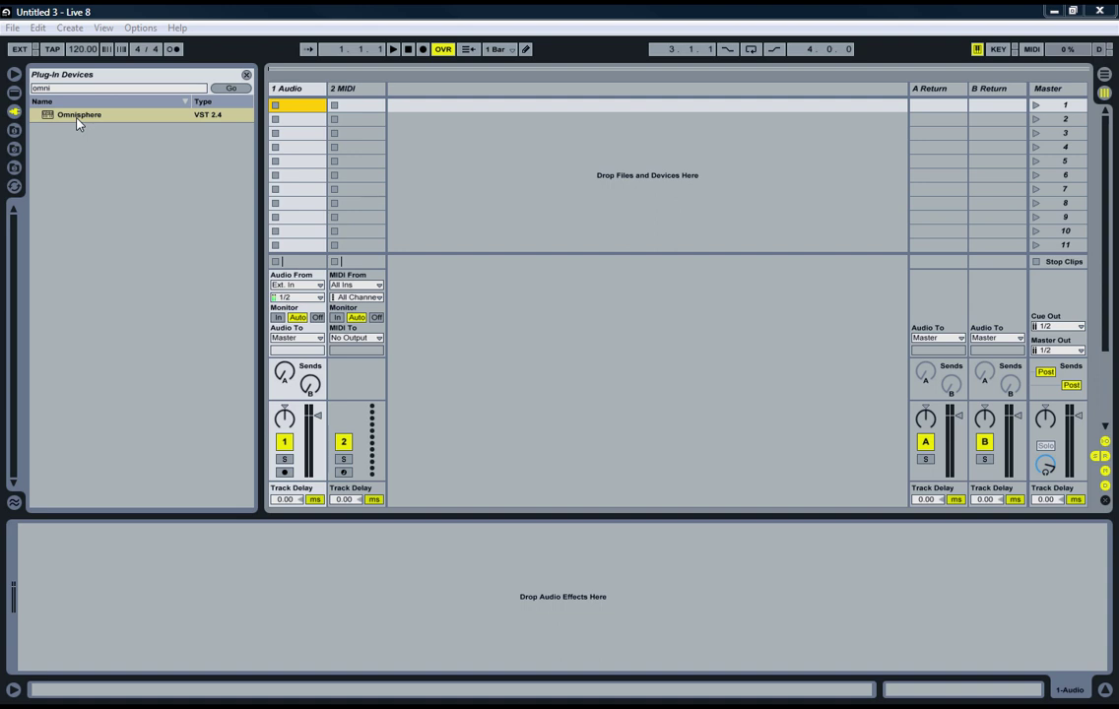
Step: Load Omnisphere onto the 2 MIDI track and move its window aside
drag(72, 122, 359, 123)
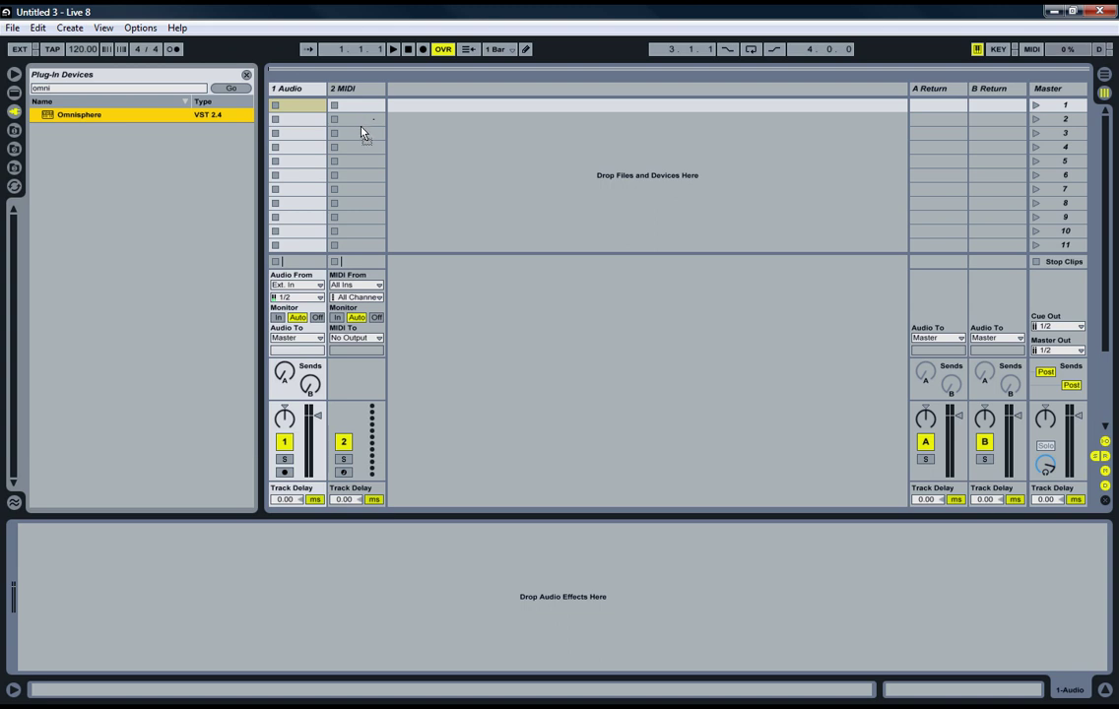
drag(360, 130, 360, 130)
drag(325, 79, 705, 79)
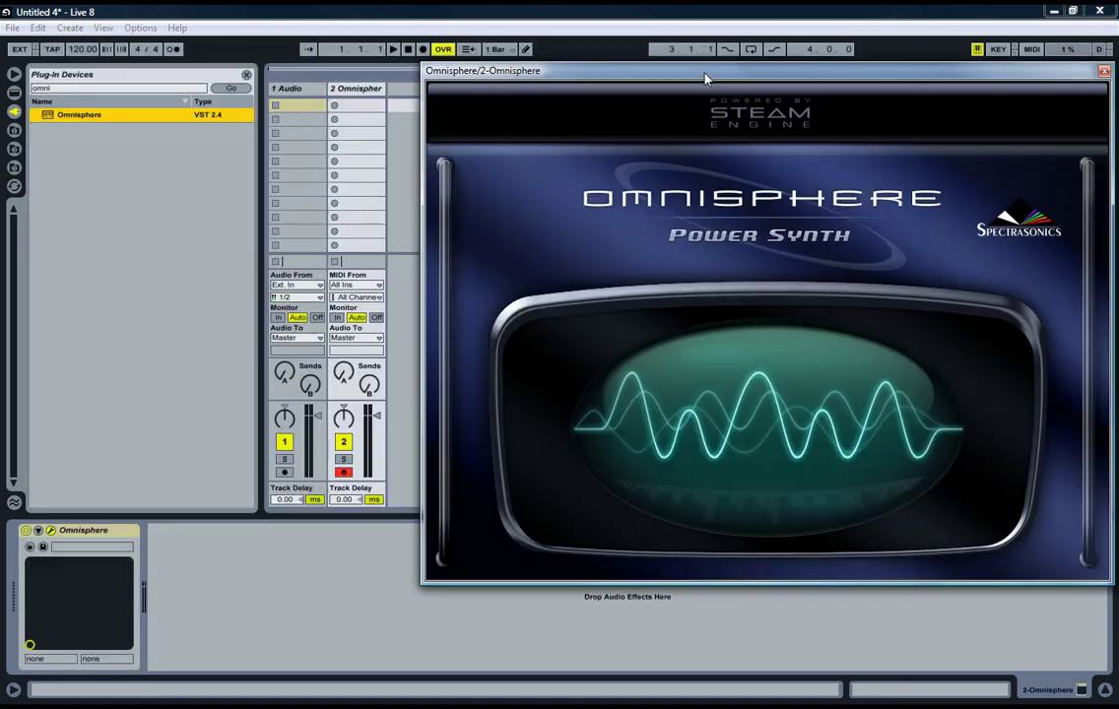
Step: Delete the empty 1 Audio track and rename the Omnisphere track to 'Omni'
click(291, 89)
key(Delete)
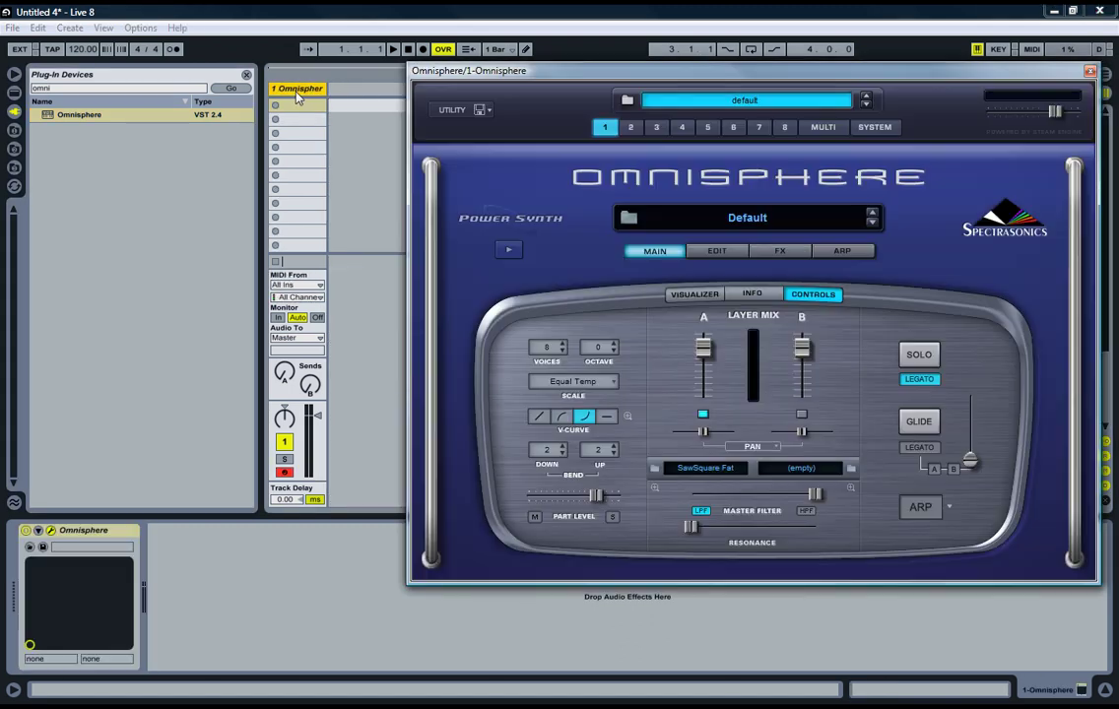
double_click(293, 89)
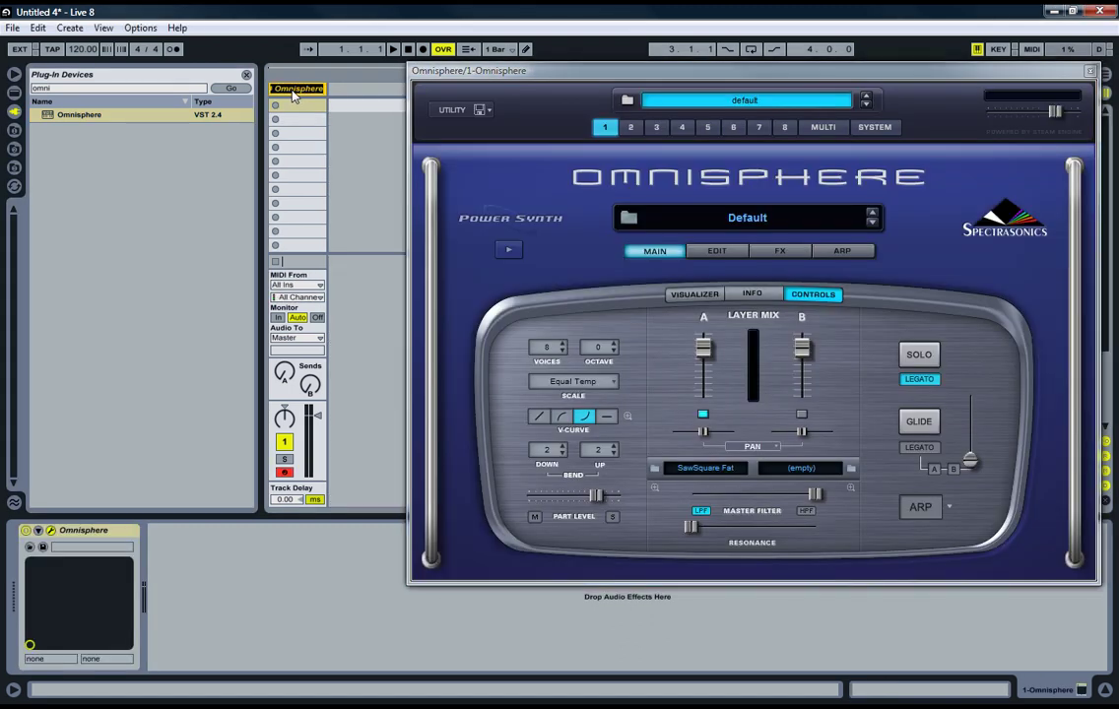
text(Omni)
key(Return)
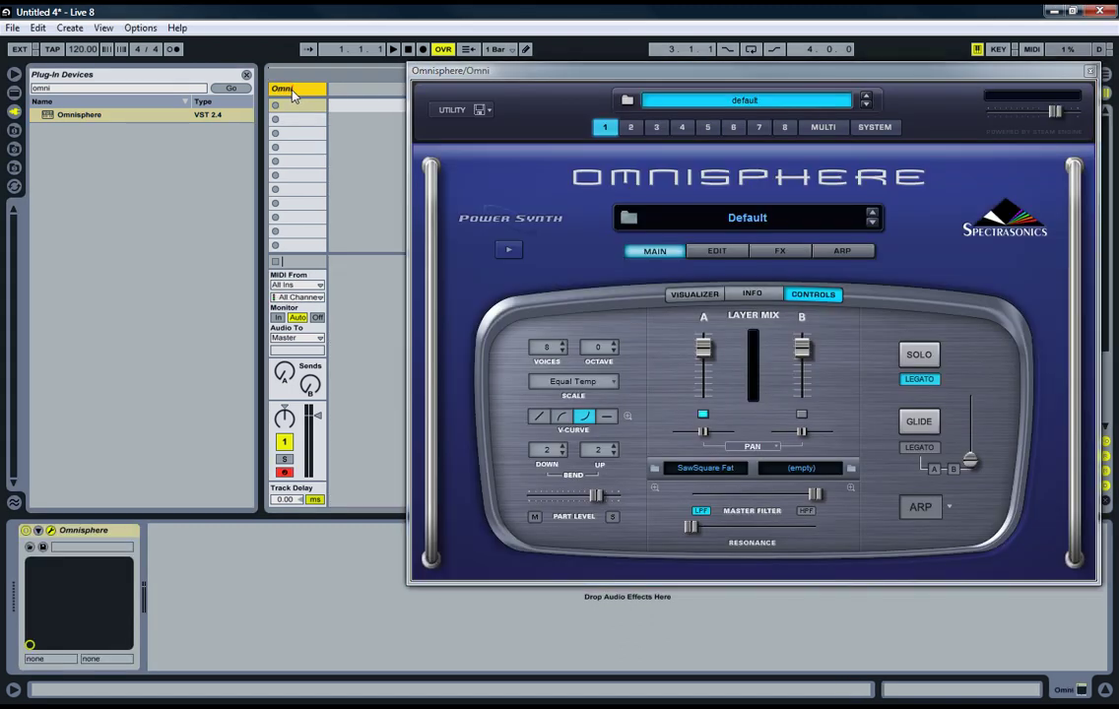
Step: Check Omnisphere's part tabs, ending on part 1 with the Default patch
click(658, 129)
click(605, 127)
click(630, 127)
click(707, 129)
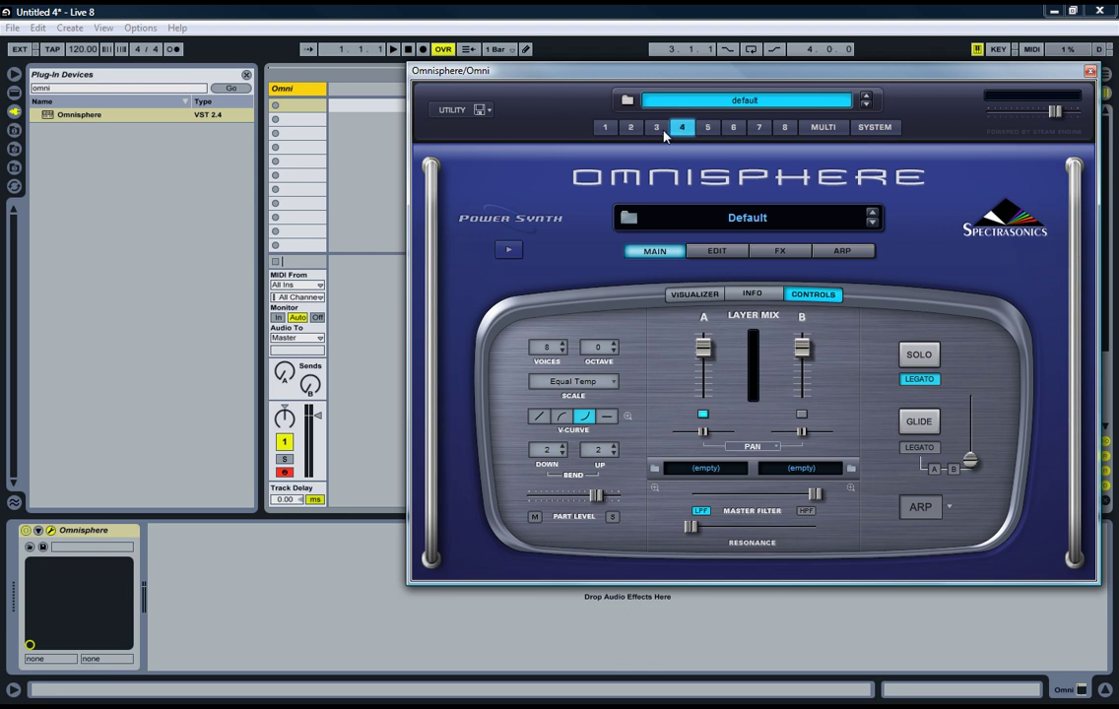
click(630, 127)
click(605, 127)
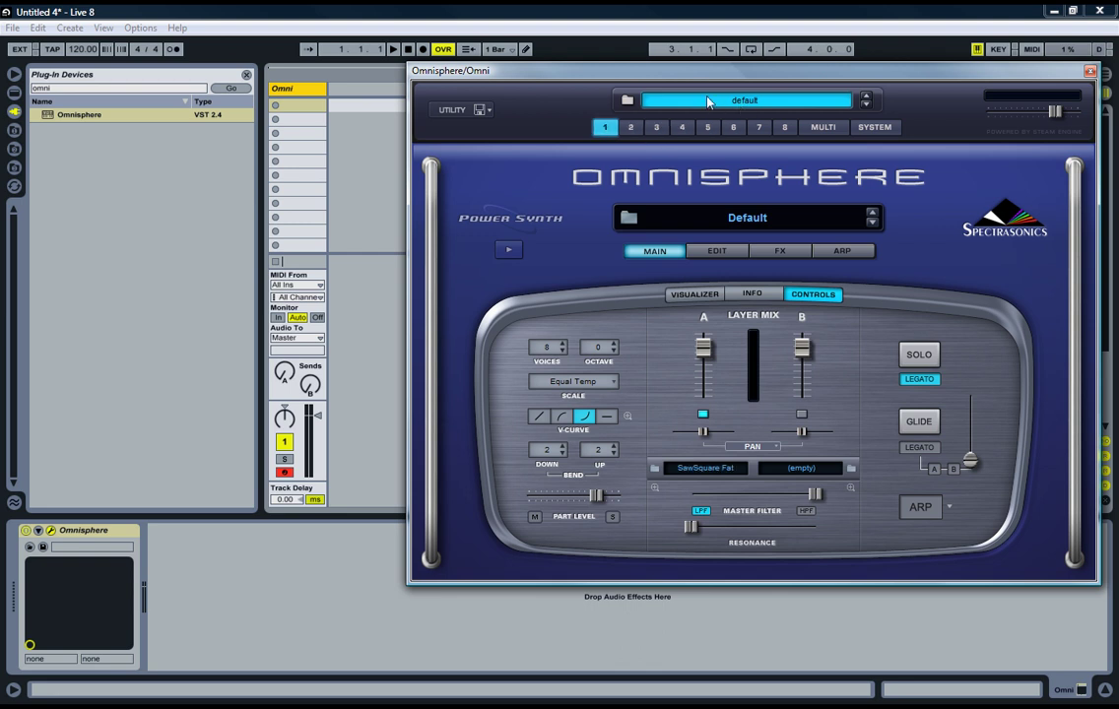
Step: Look at Omnisphere's multi browser and patch browser, closing each
click(759, 102)
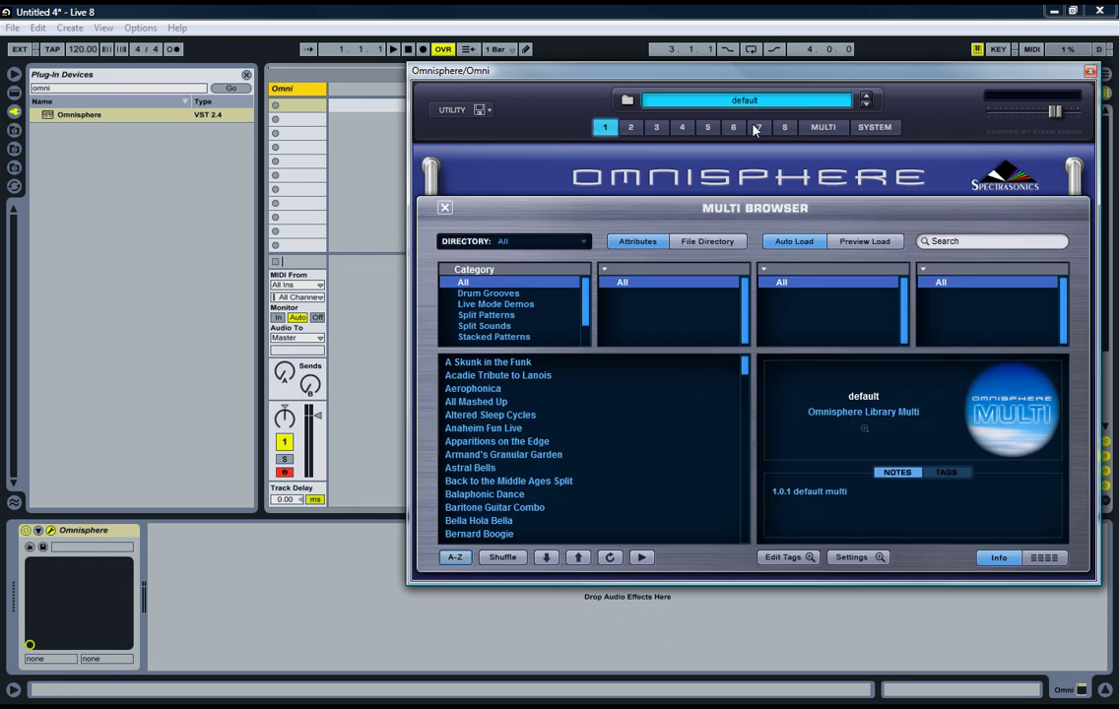
click(444, 208)
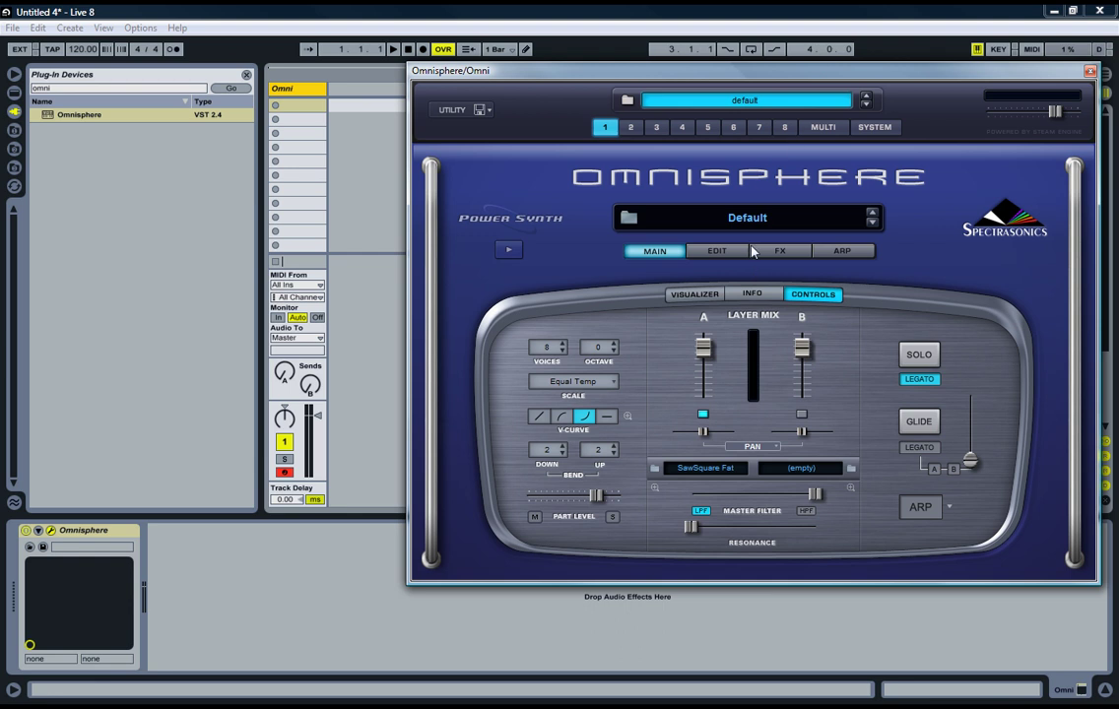
click(674, 215)
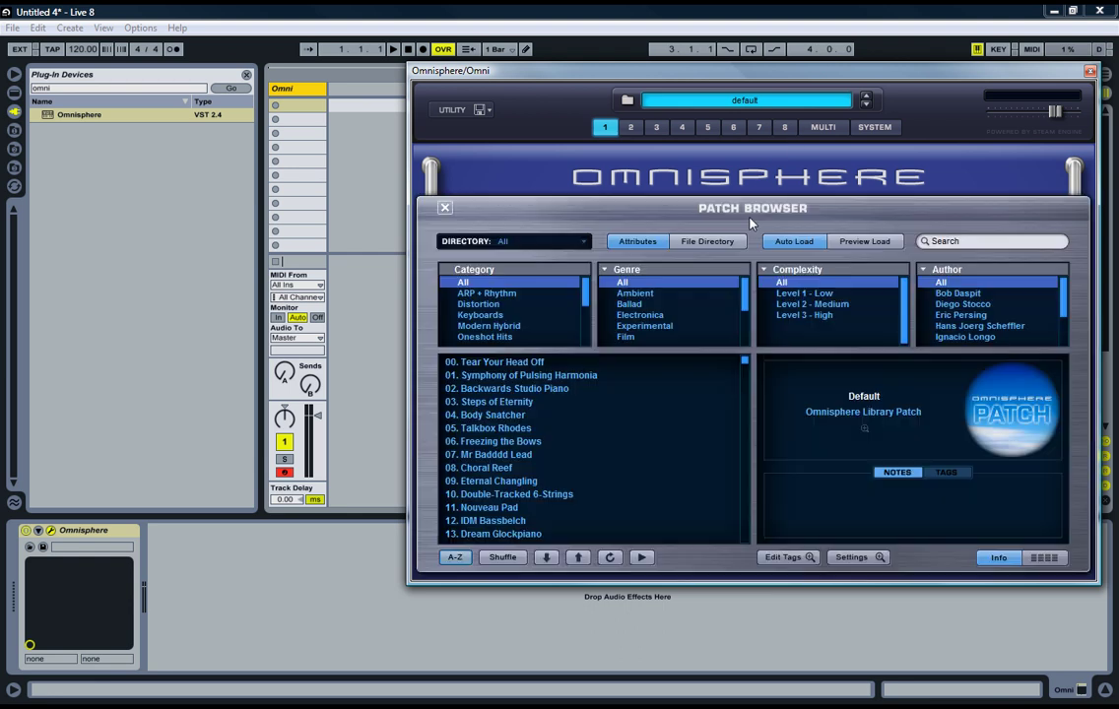
click(444, 208)
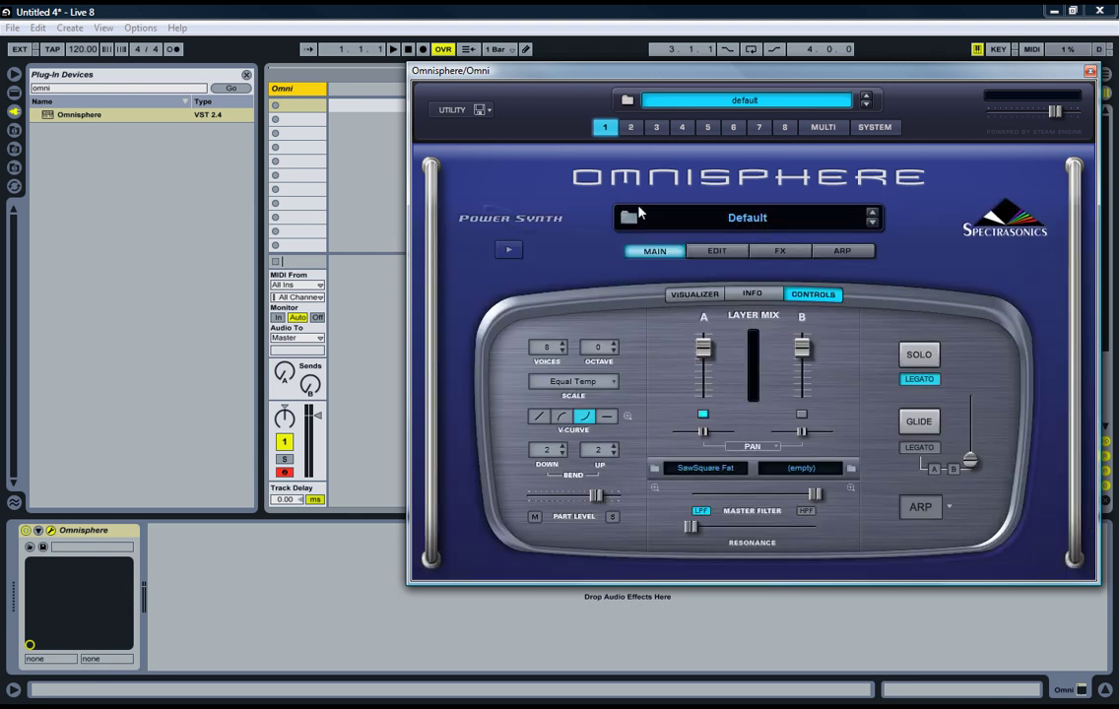
Step: Load the Synth Classic patch Anapluckers into Omnisphere part 2
click(631, 128)
click(745, 218)
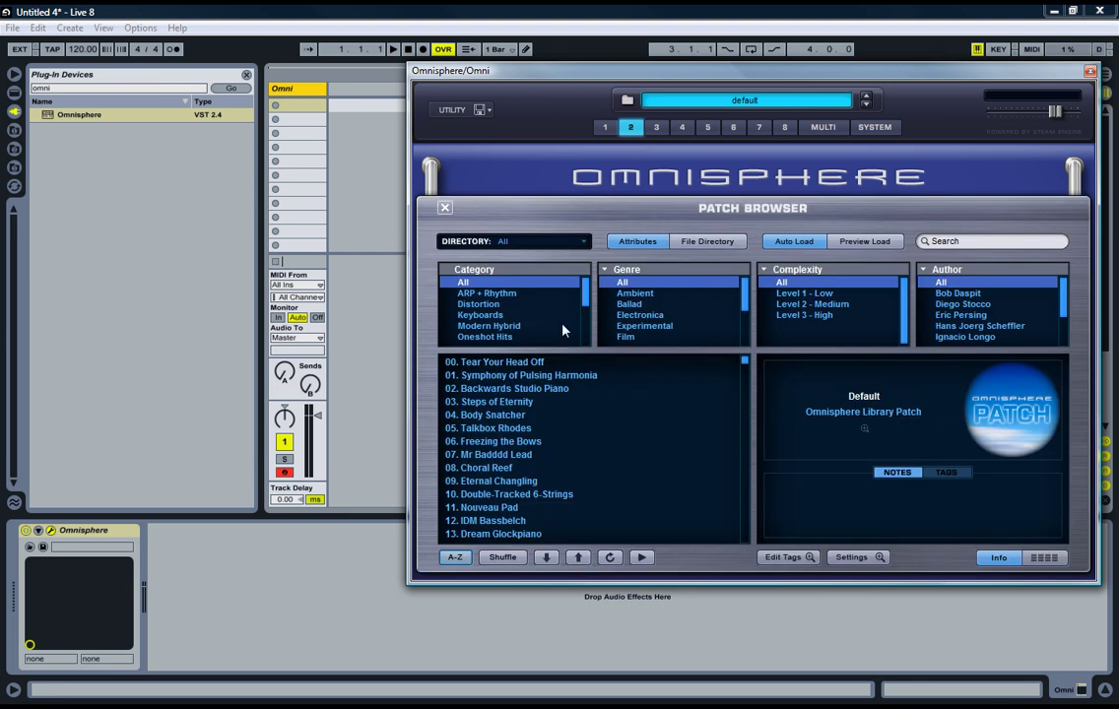
scroll(552, 320, down, 5)
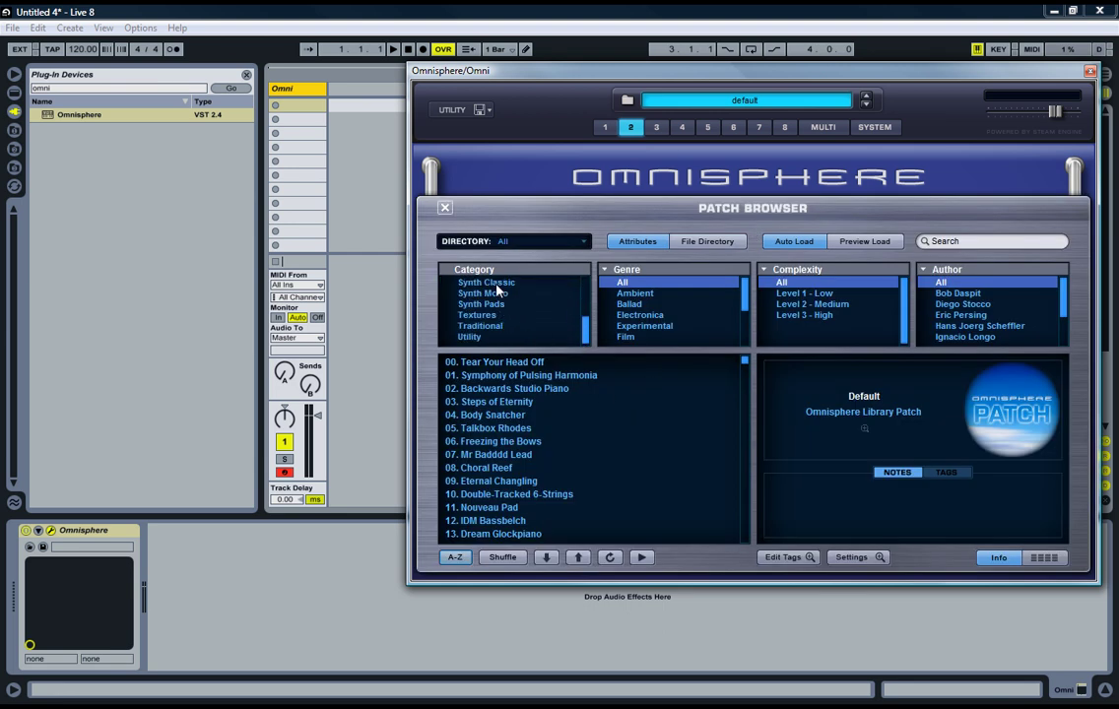
click(492, 283)
click(499, 443)
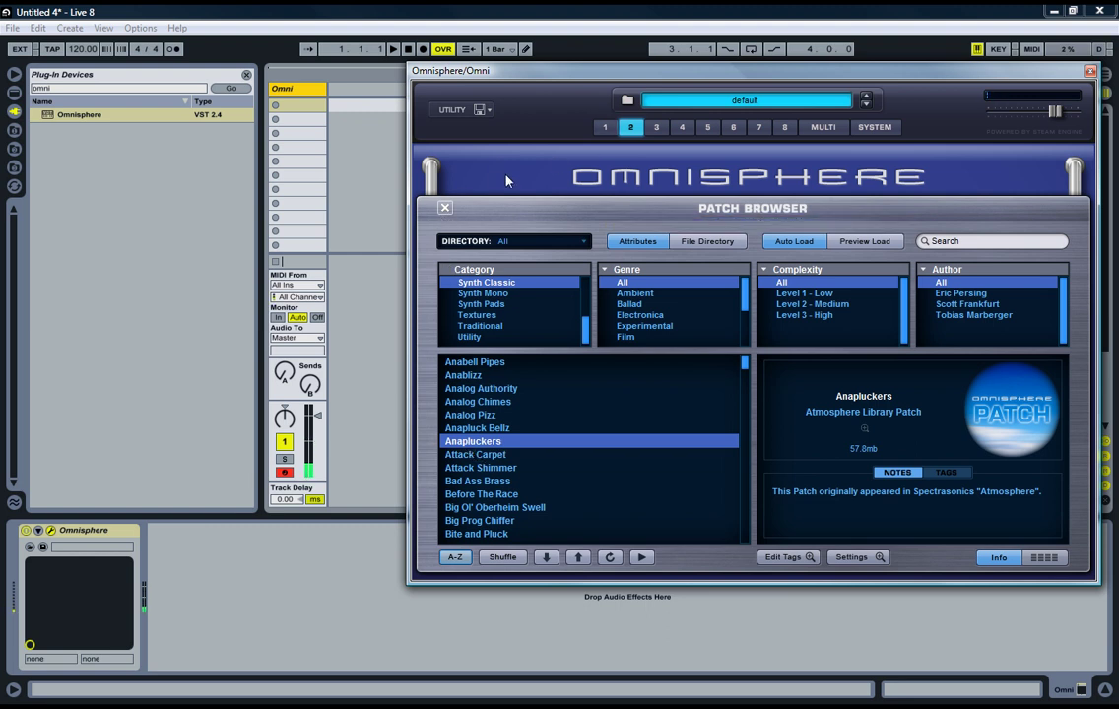
click(444, 210)
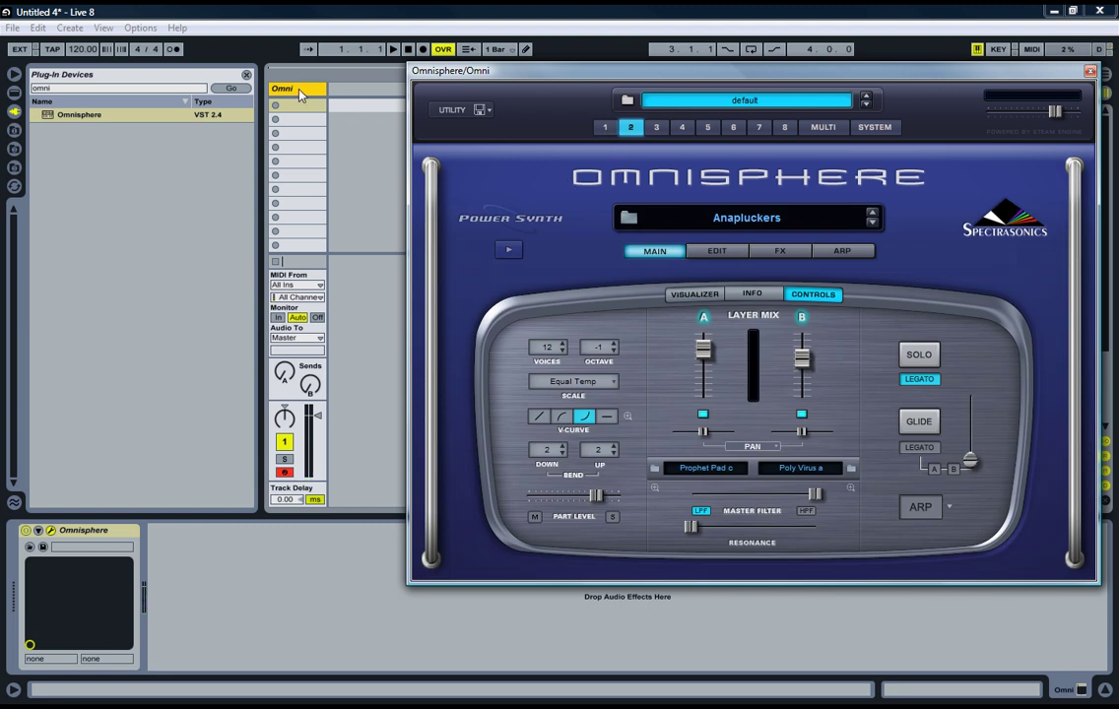
Step: Insert a new MIDI track named 'Omni 2 Midi'
click(70, 27)
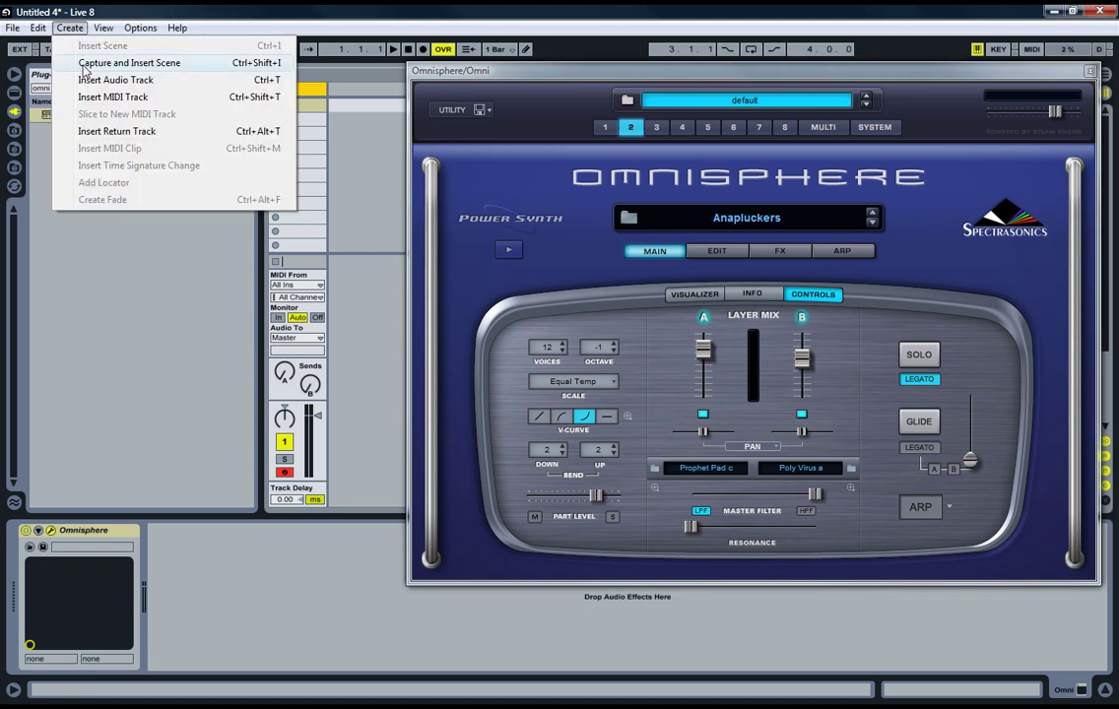
click(89, 97)
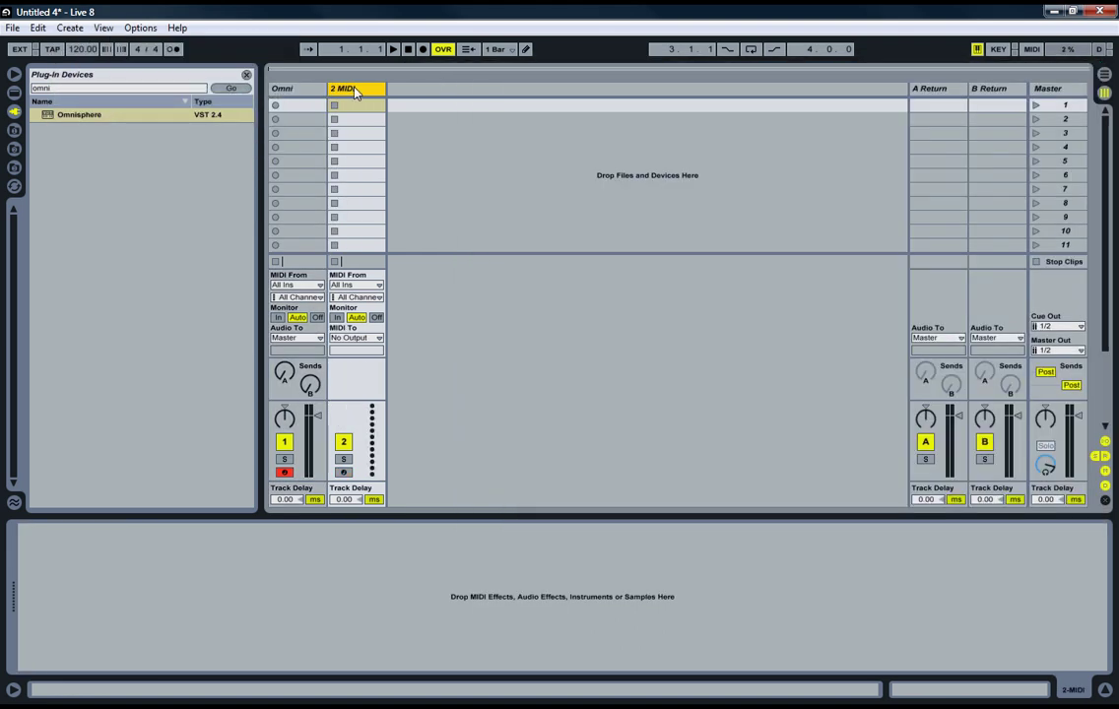
key(ctrl+r)
text(Omni 2)
key(Return)
text(Midi)
key(Return)
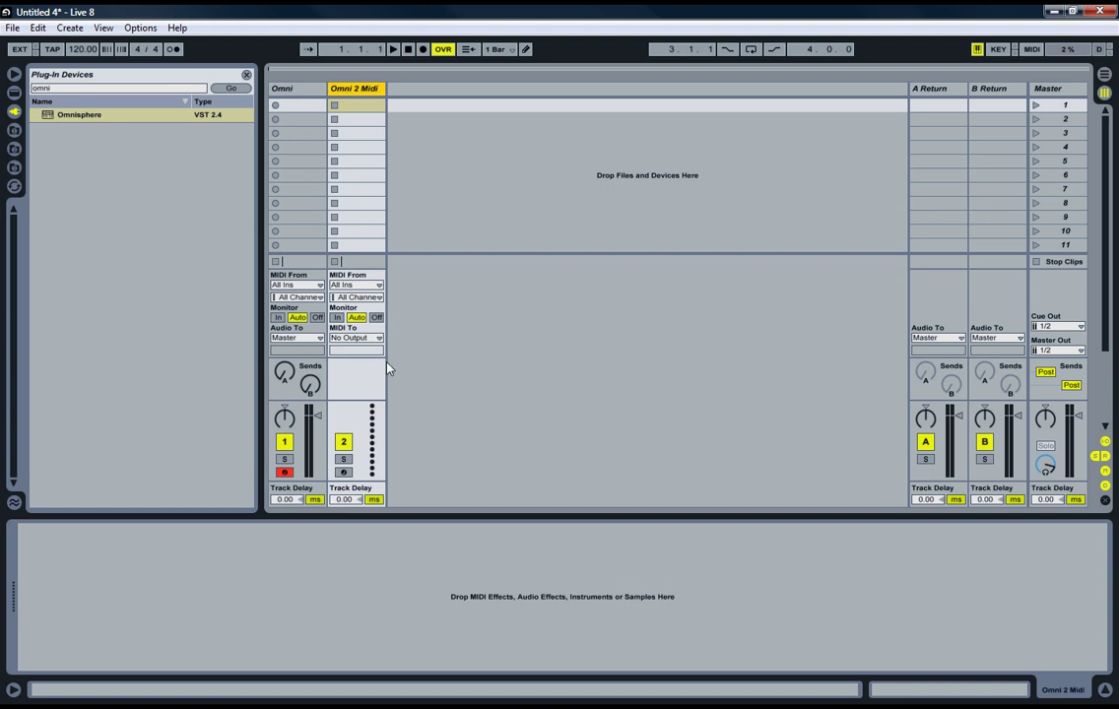
Step: Send Omni 2 Midi's MIDI to Omni's 2-Omnisphere channel and arm the track
click(357, 338)
click(352, 403)
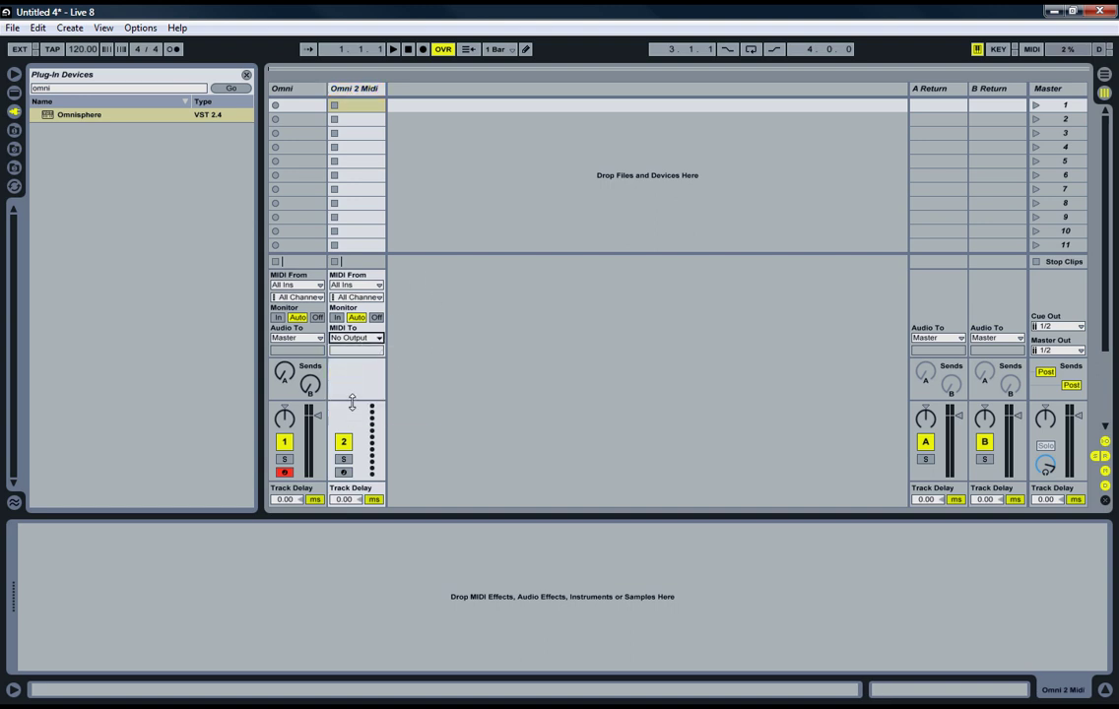
click(353, 351)
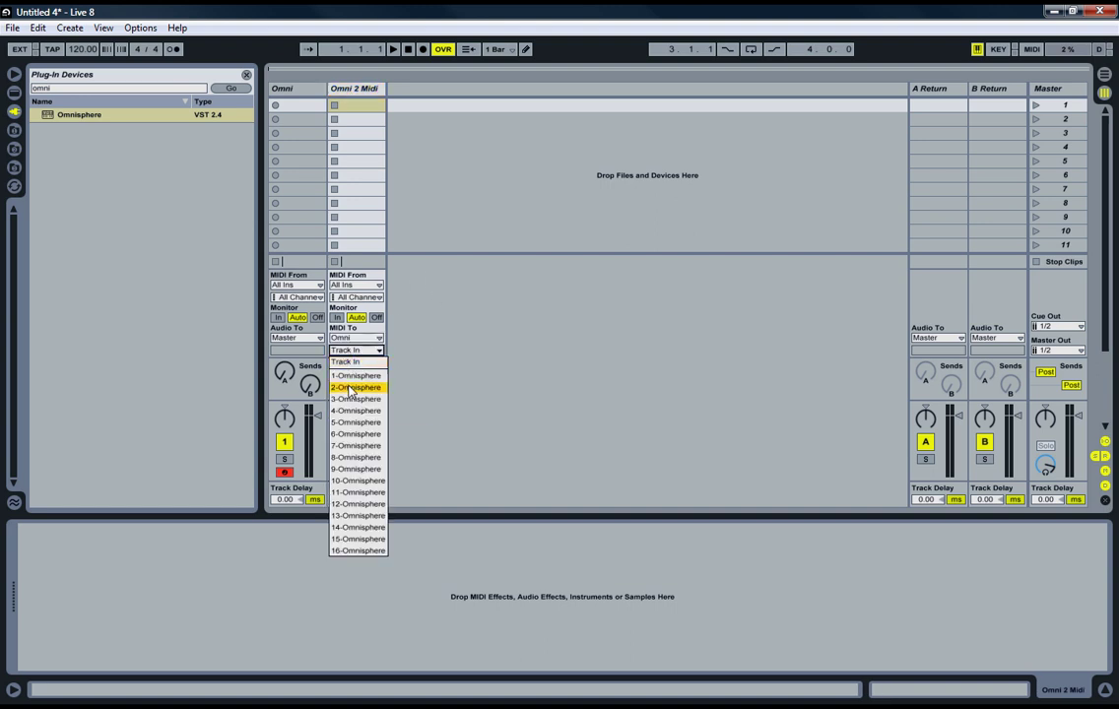
click(354, 387)
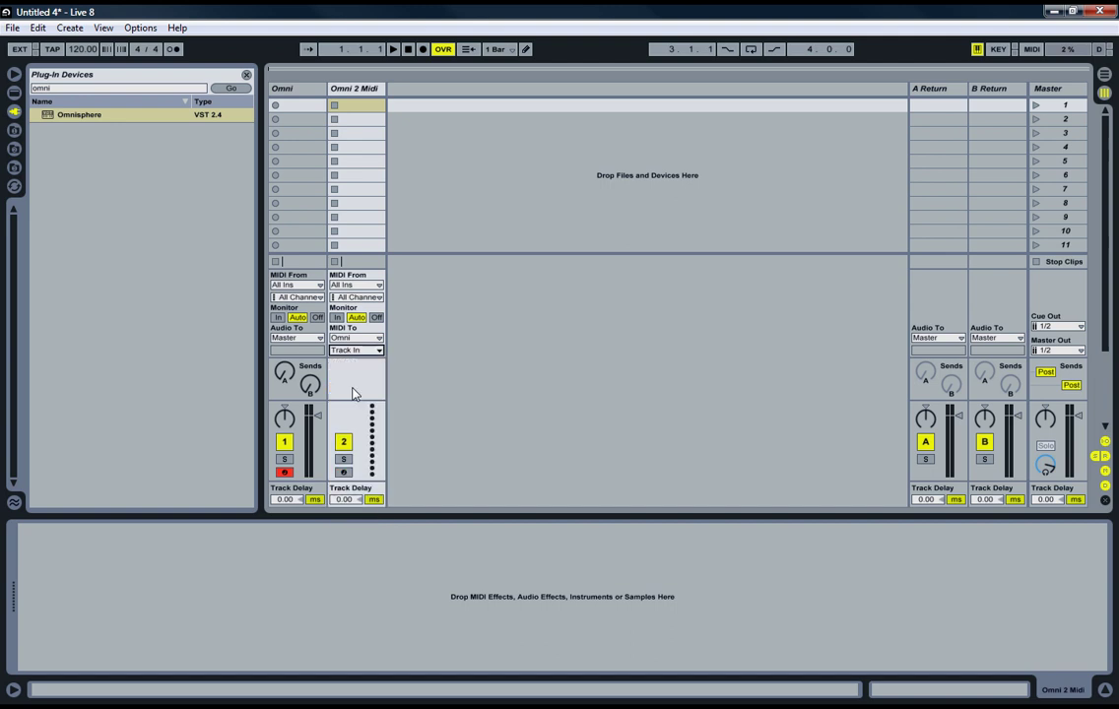
click(343, 472)
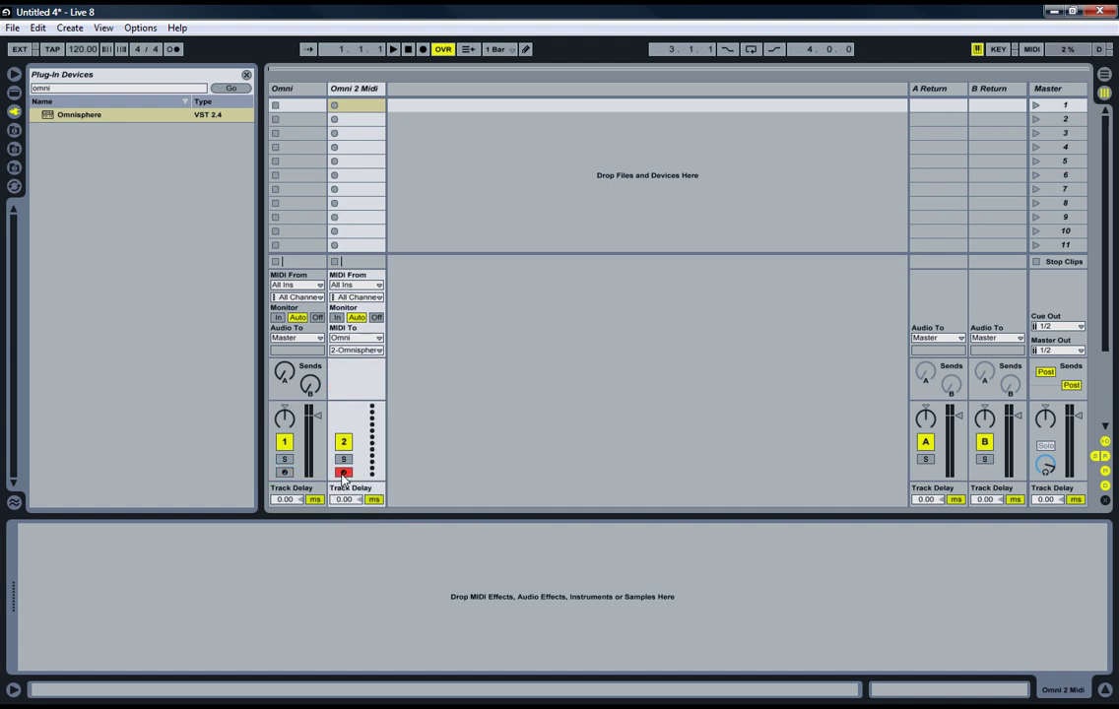
click(297, 218)
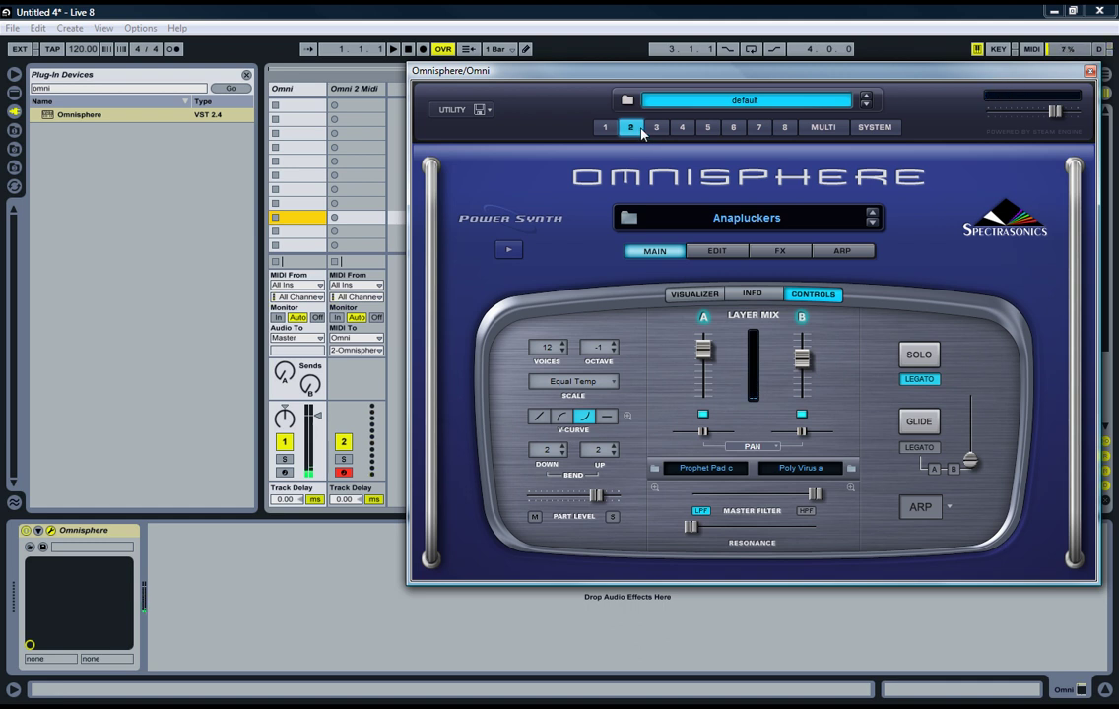
Step: Add another MIDI track named 'Omni 3 Midi' and arm it
drag(442, 79, 448, 79)
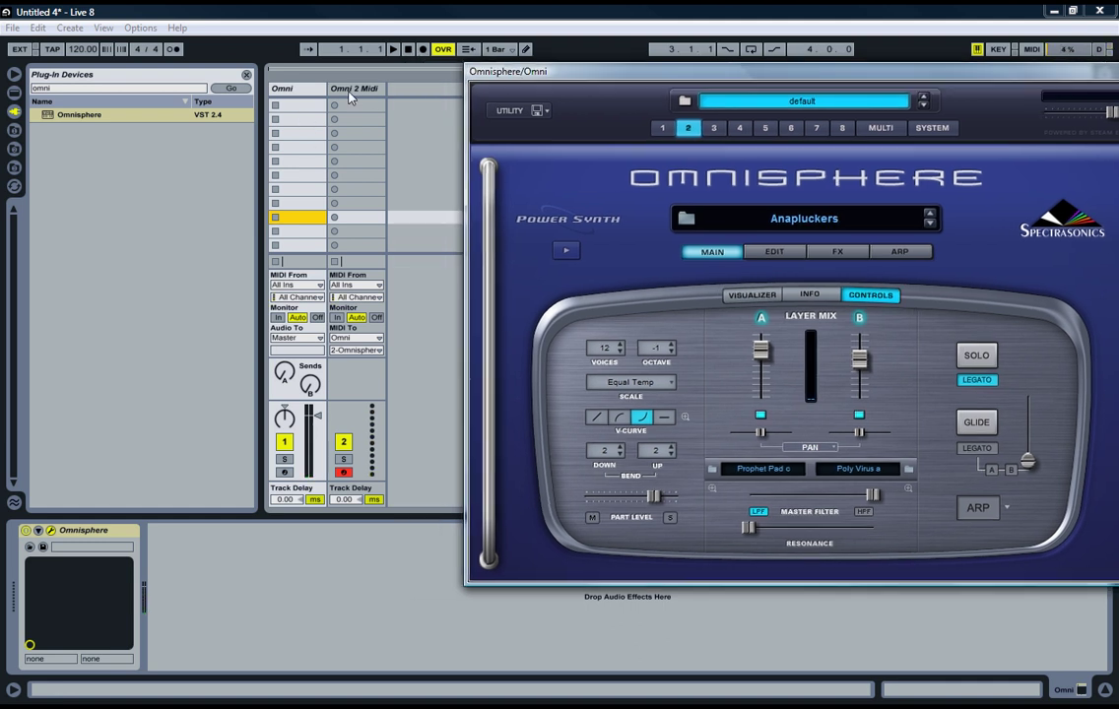
click(356, 88)
key(ctrl+shift+t)
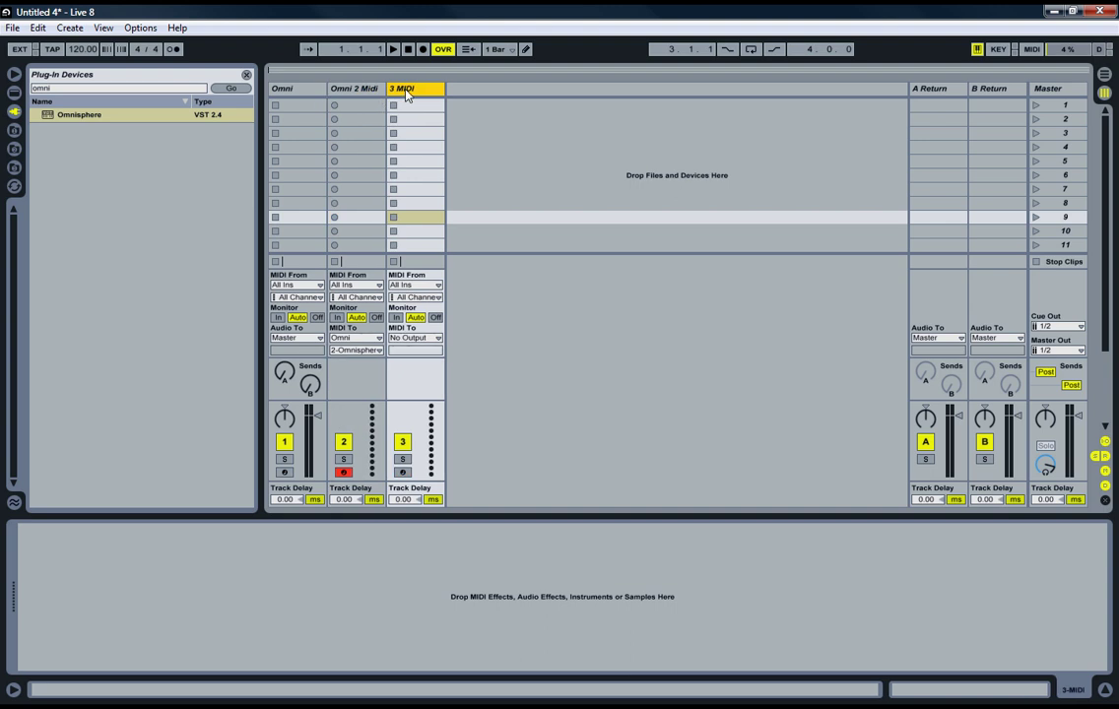
text(Omni 3 Midi)
key(Return)
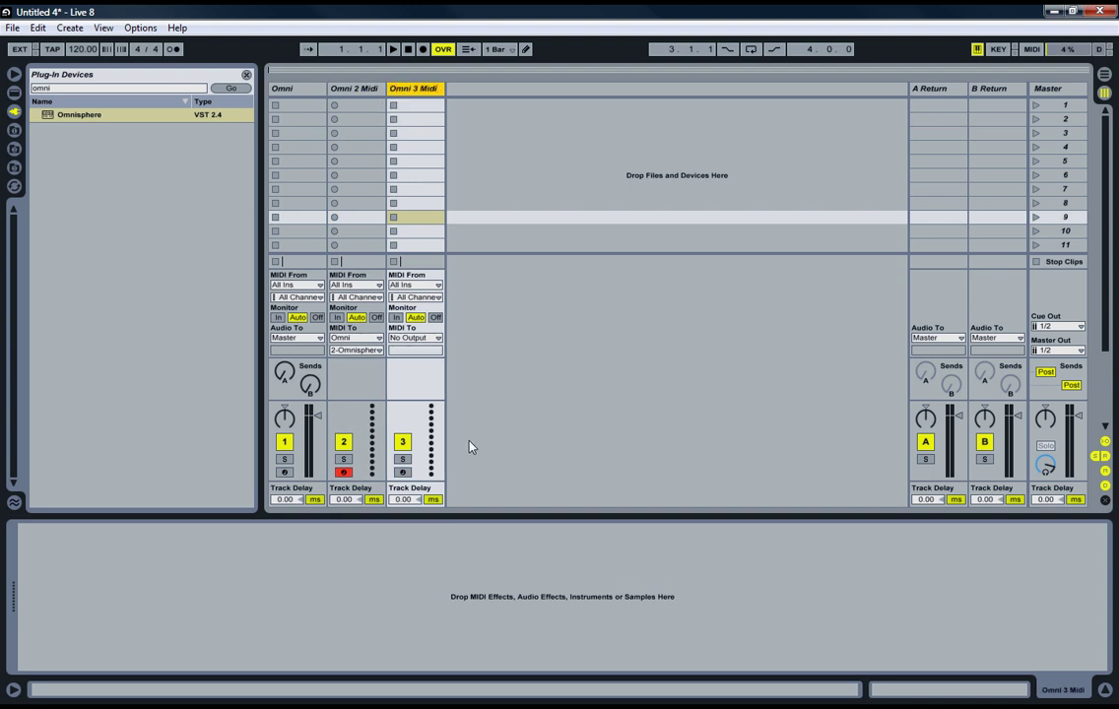
click(402, 472)
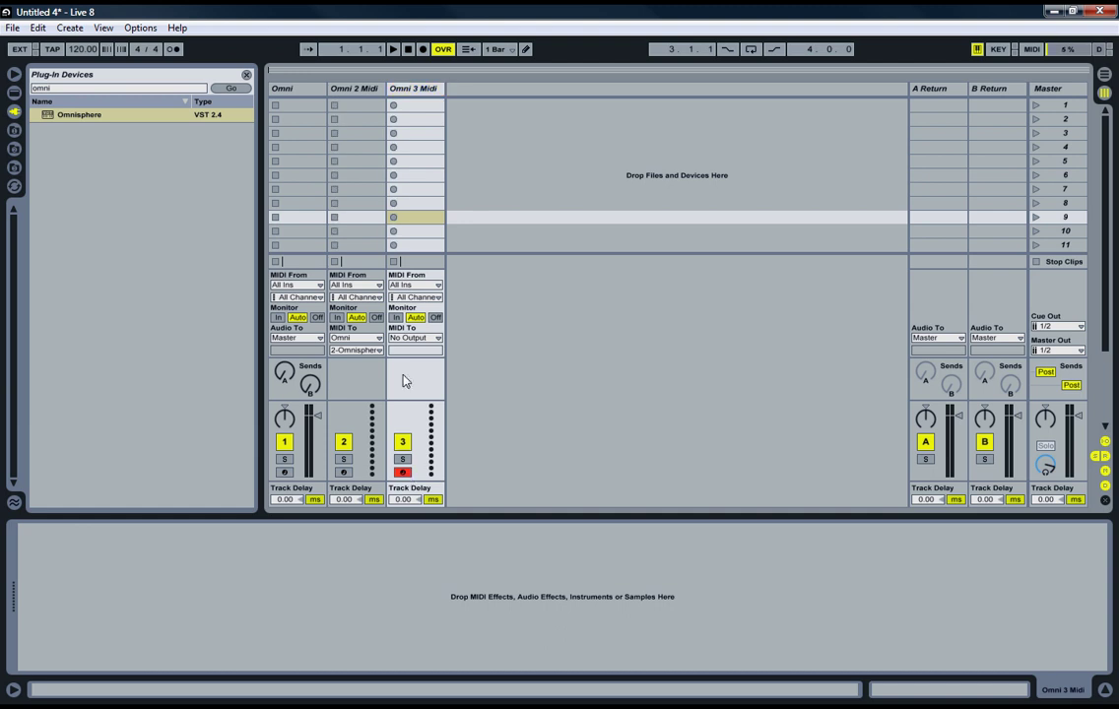
Step: In Omnisphere's patch browser, search for 'pad' and filter to the Ambient genre
click(287, 86)
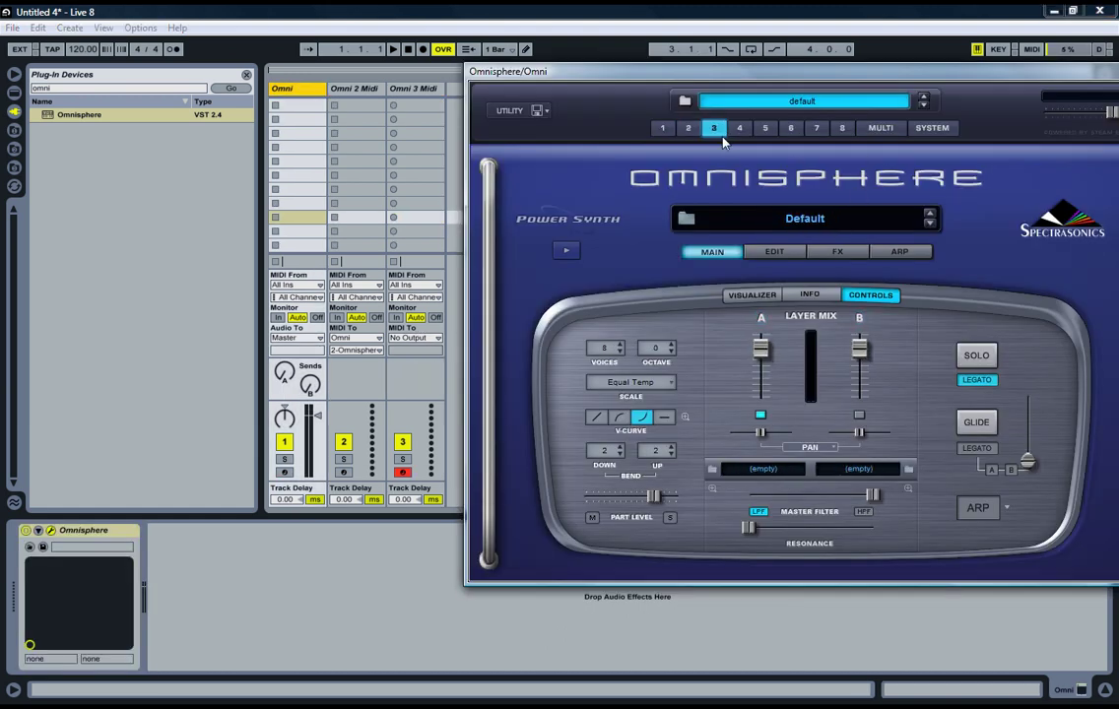
click(795, 219)
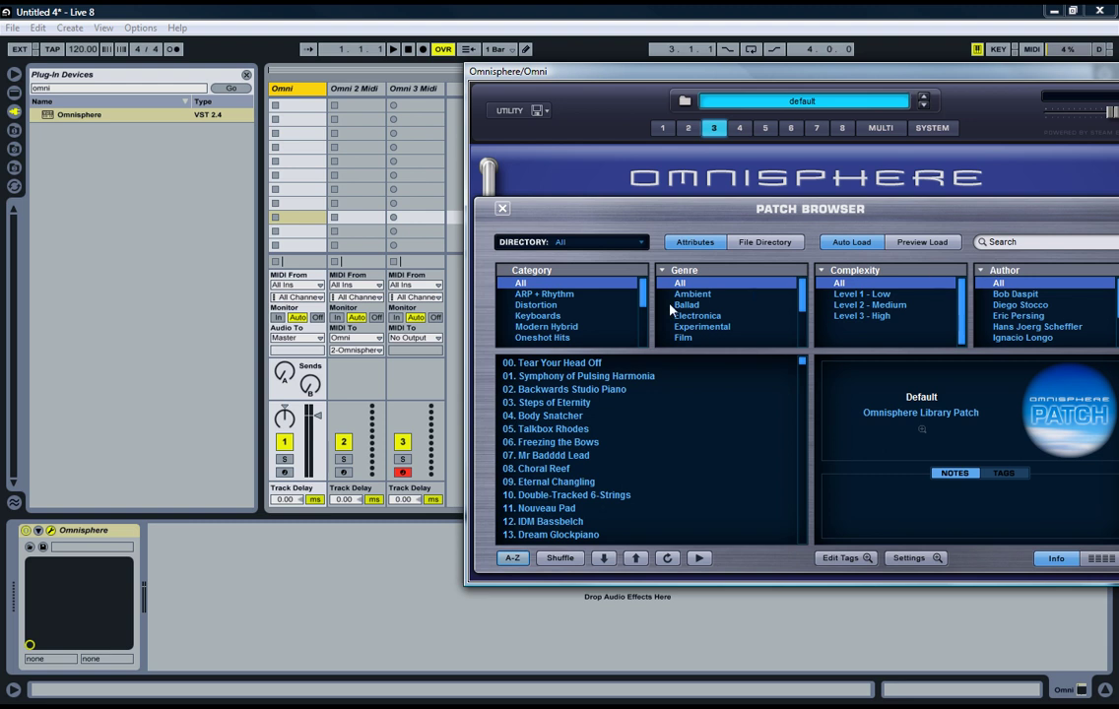
scroll(617, 312, down, 2)
scroll(617, 312, up, 2)
click(1066, 246)
text(pad)
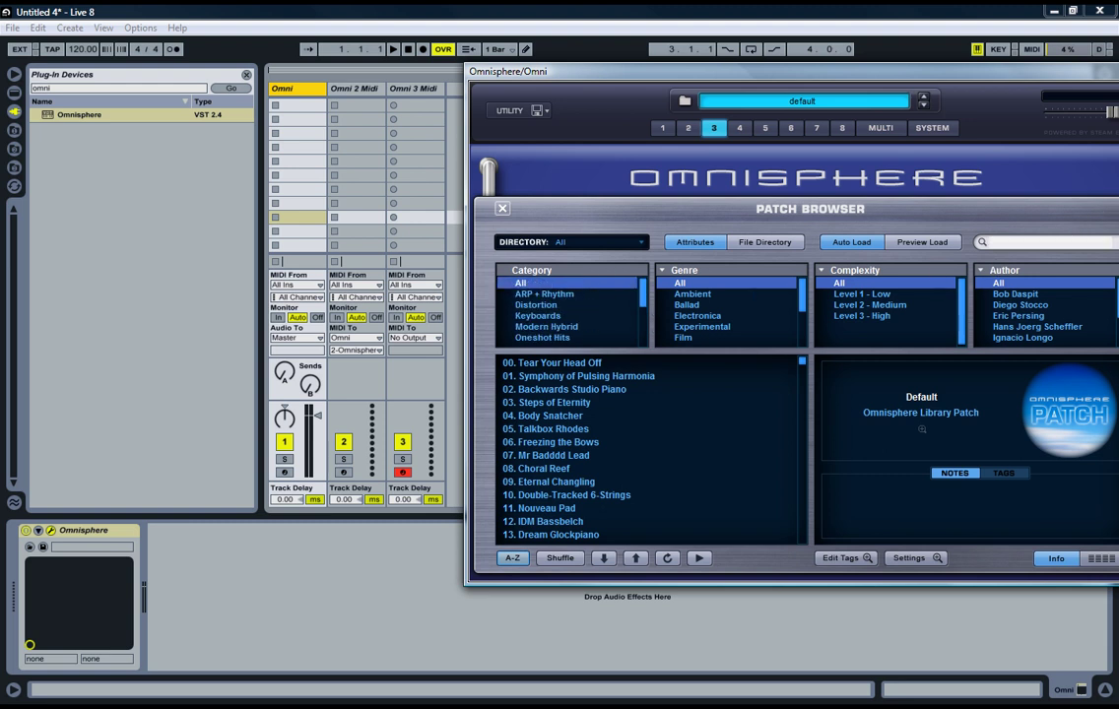
key(Return)
click(693, 294)
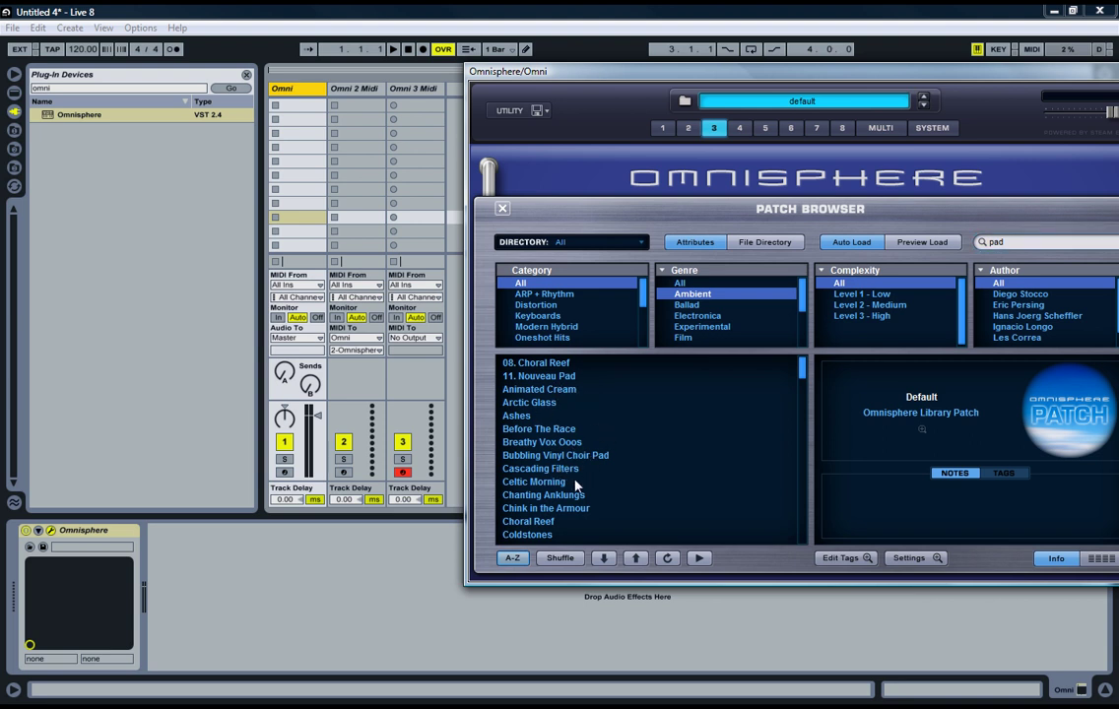
Step: Load Choral Reef into part 3 and route Omni 3 Midi to Omni's 3-Omnisphere channel
click(548, 523)
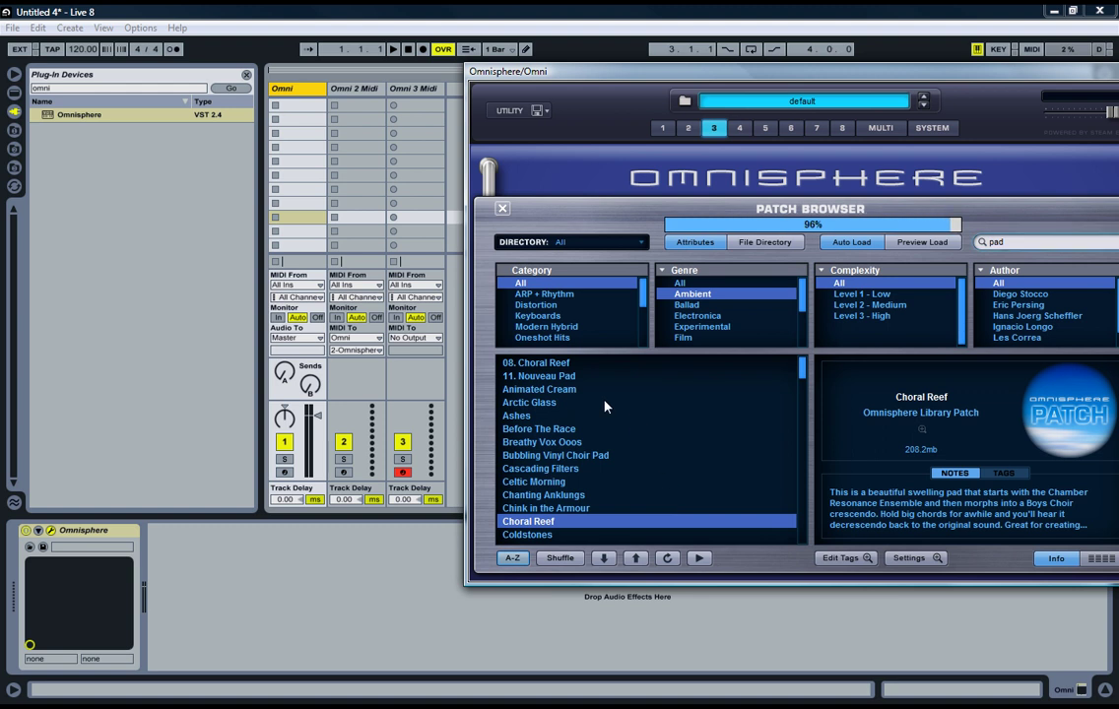
click(406, 338)
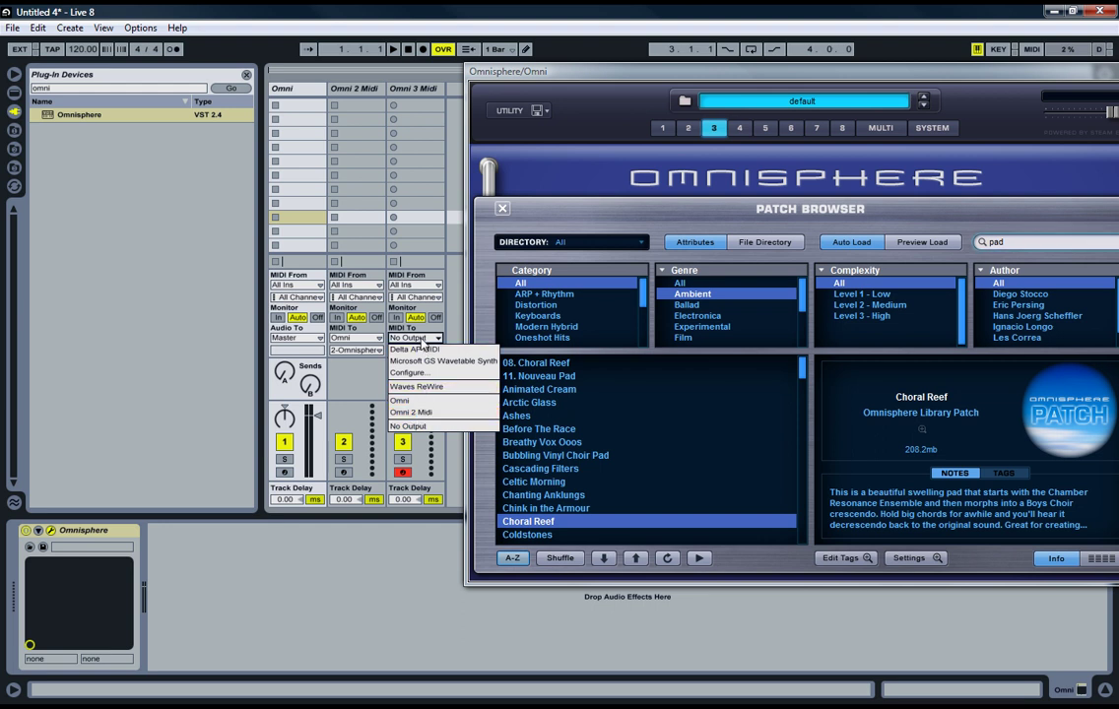
click(404, 401)
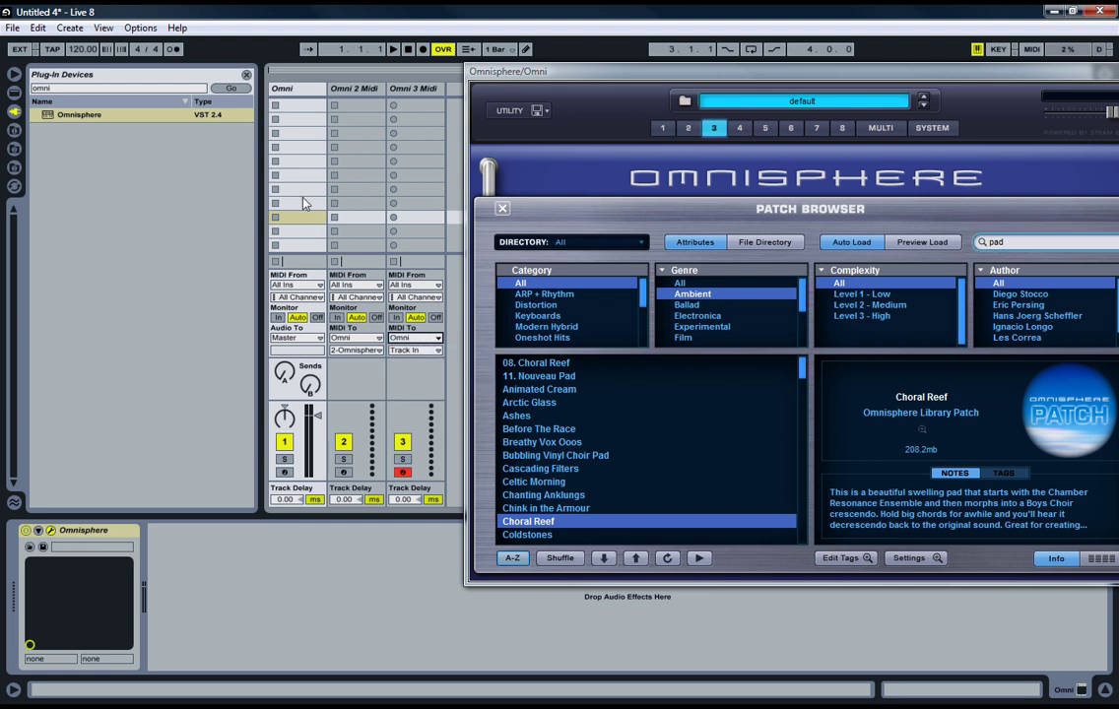
click(424, 352)
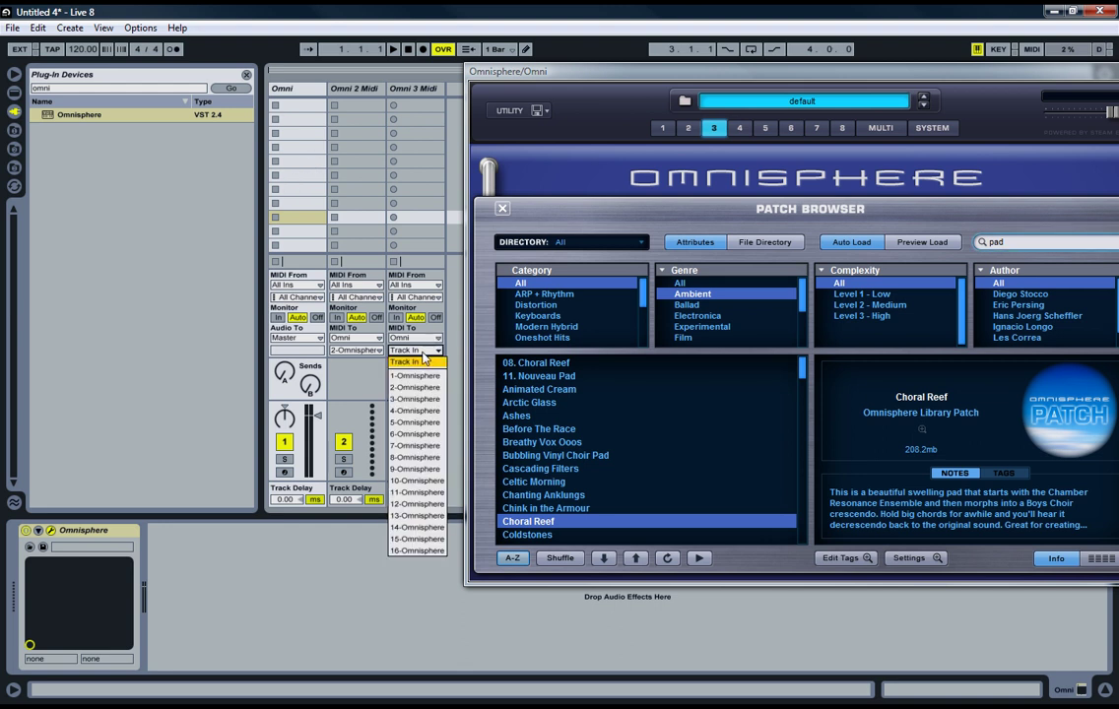
click(414, 399)
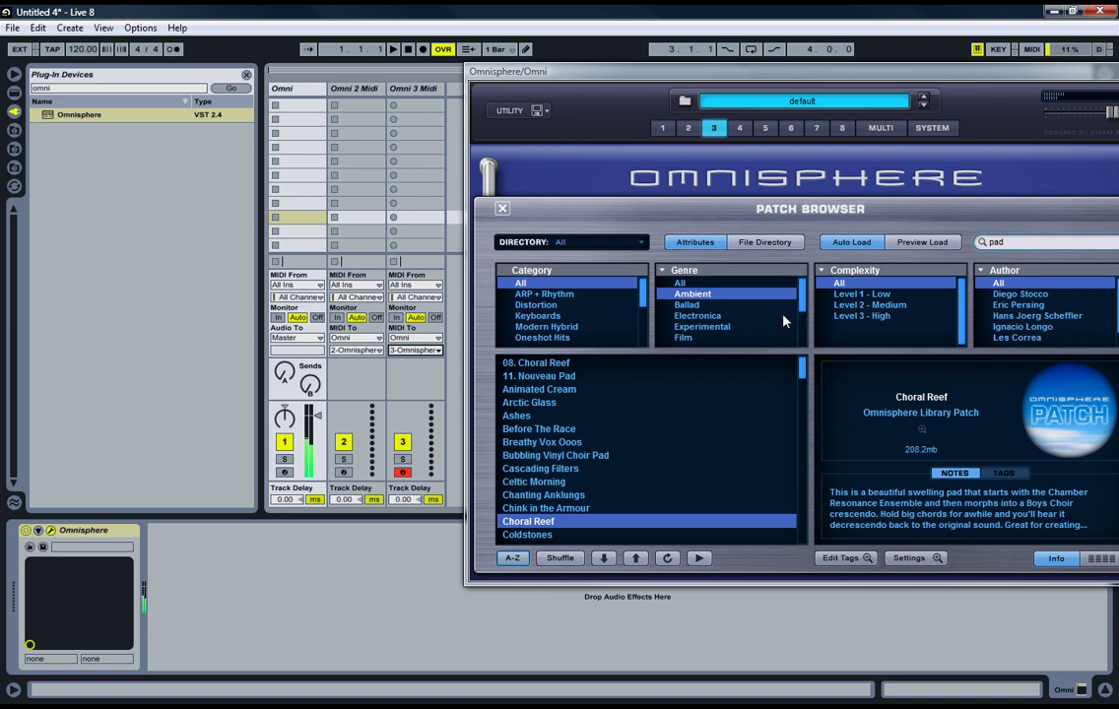
Step: Filter patches to Omnisphere Library, load Floating Mermaids into part 3, then select Omni 2 Midi
drag(801, 372, 803, 385)
click(569, 242)
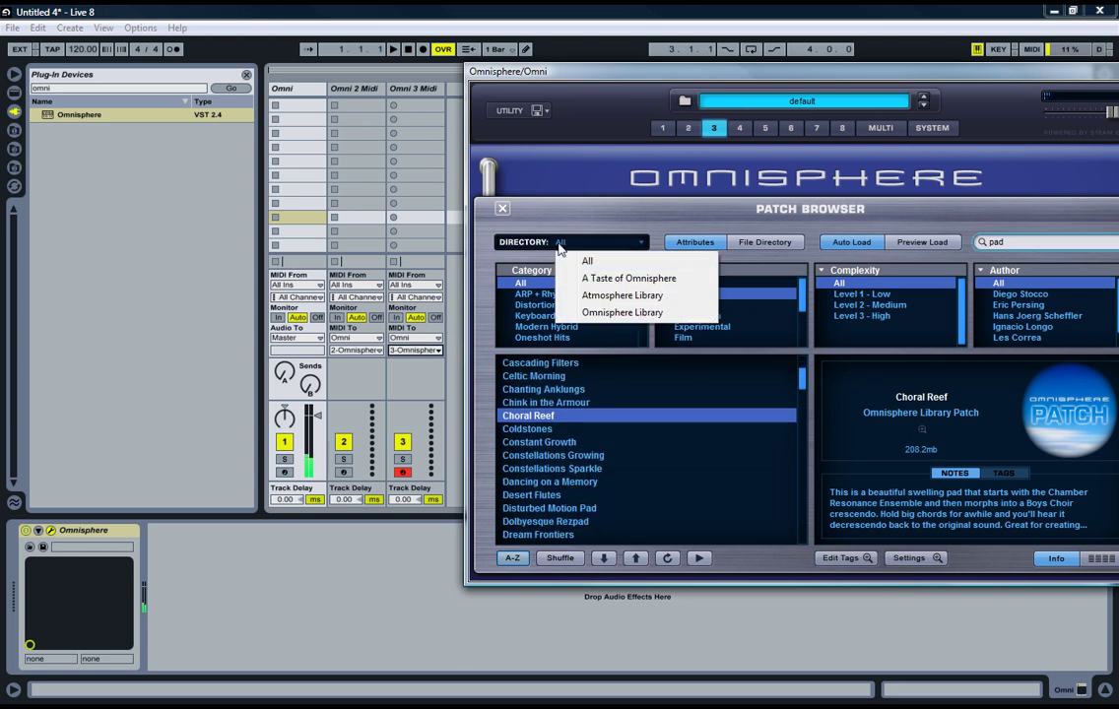
click(576, 313)
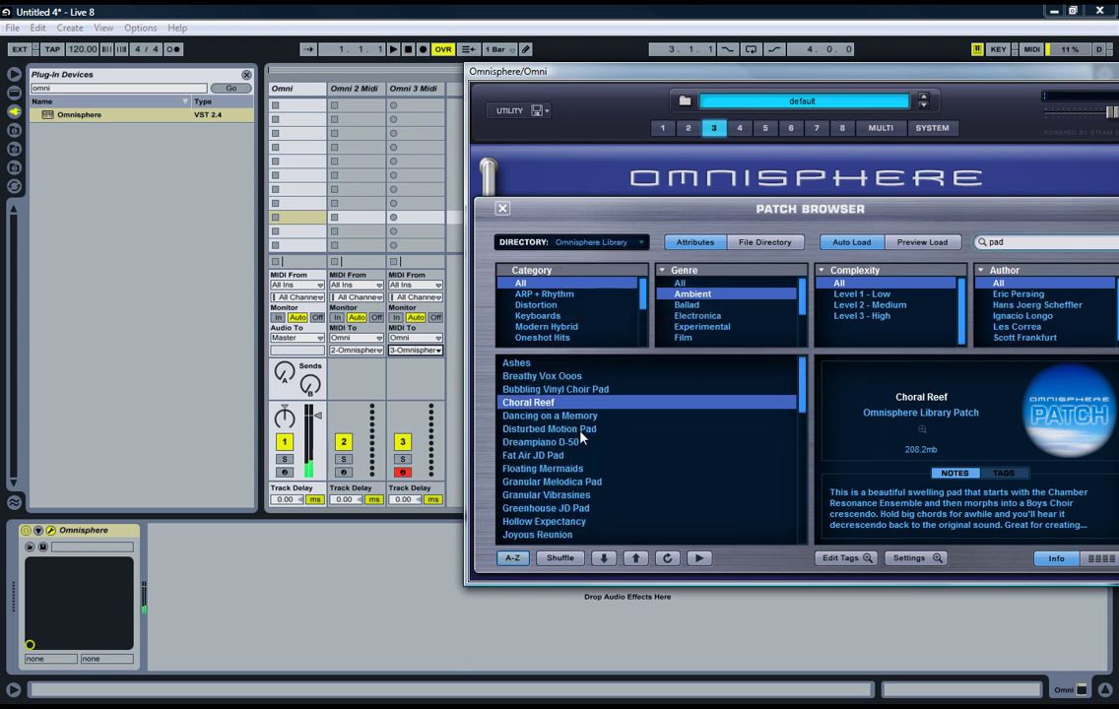
click(568, 469)
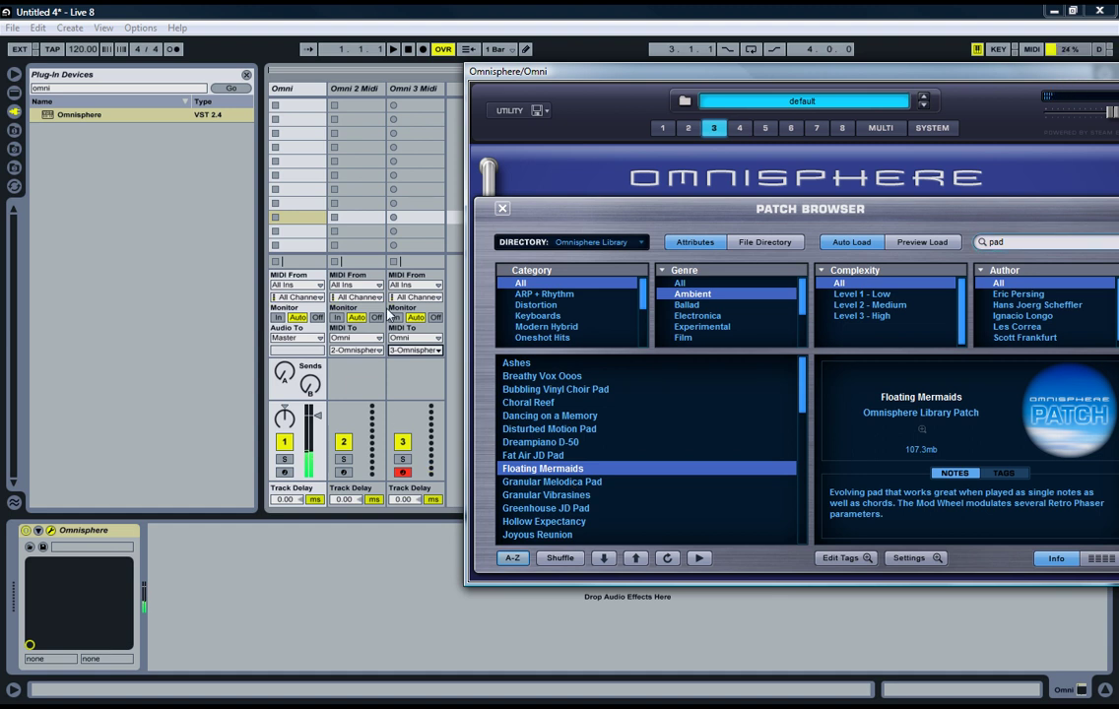
click(351, 89)
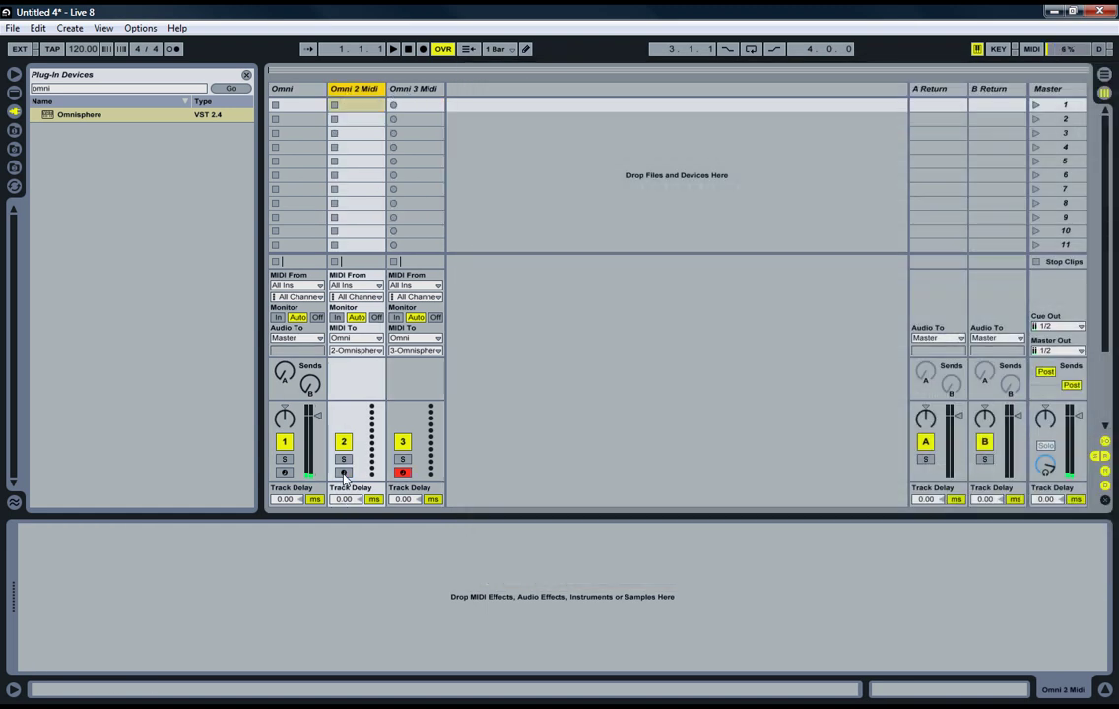
Step: Reopen the Omni track's Omnisphere window and close the patch browser
click(401, 471)
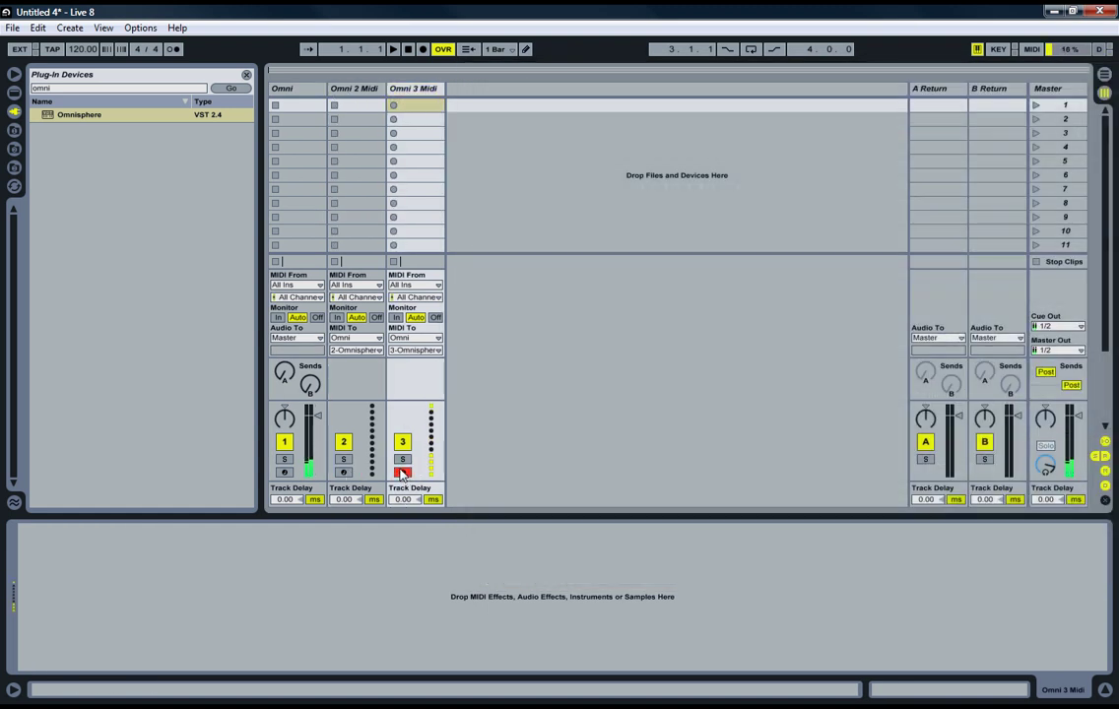
click(295, 160)
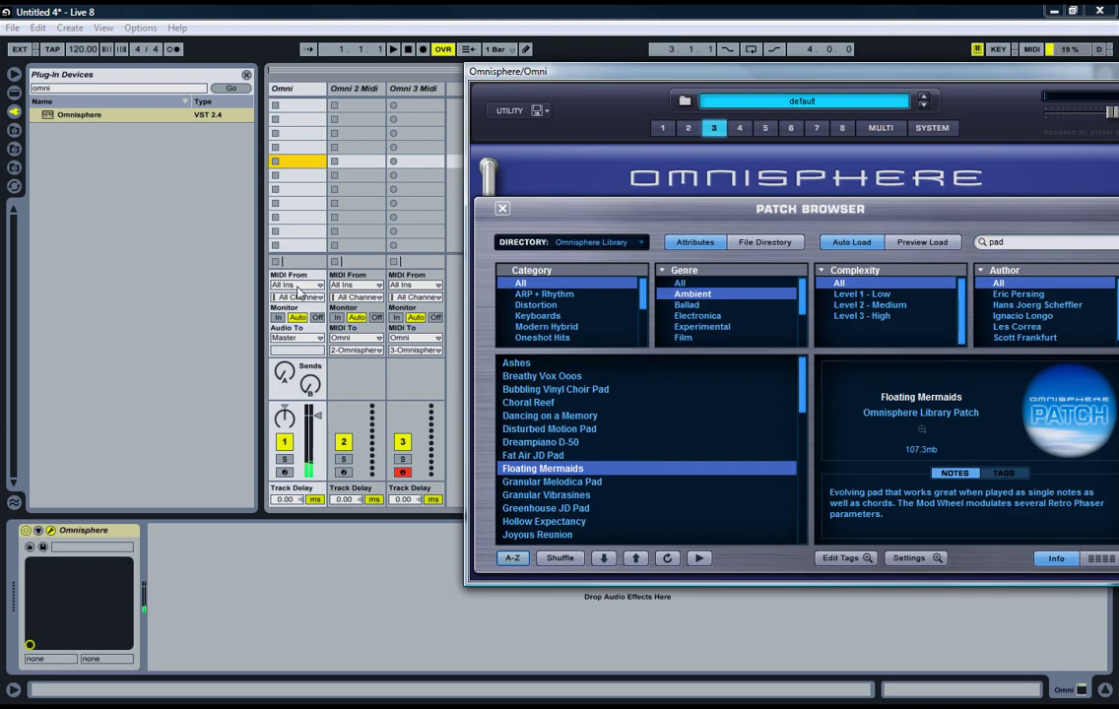
click(333, 90)
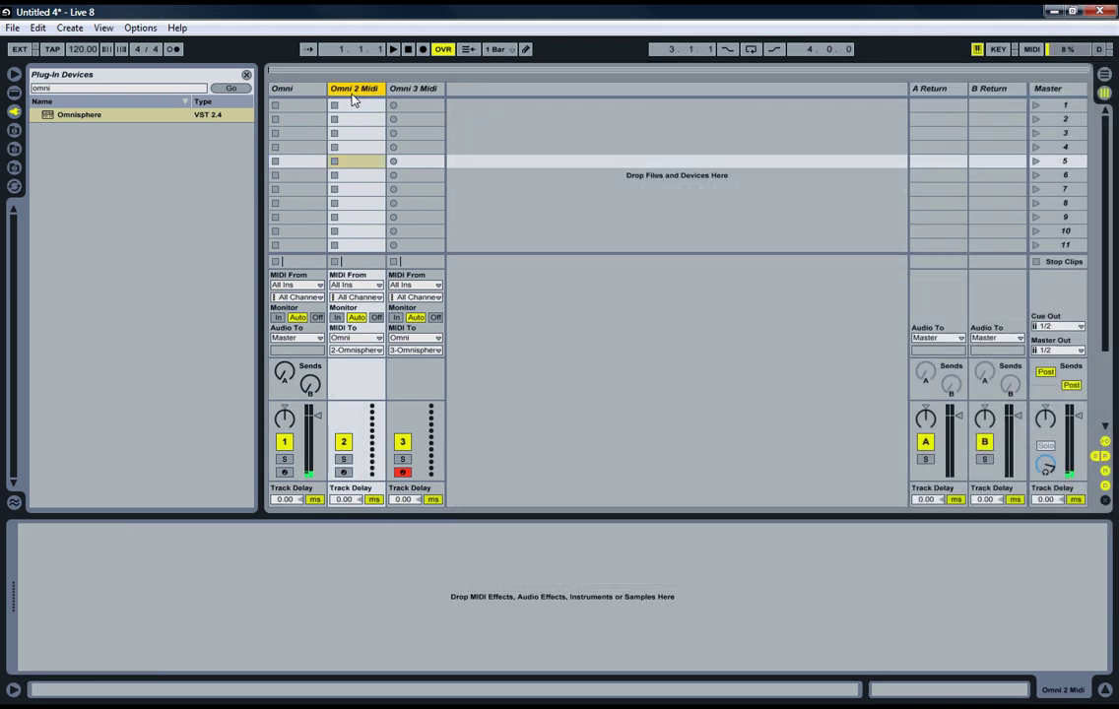
click(300, 119)
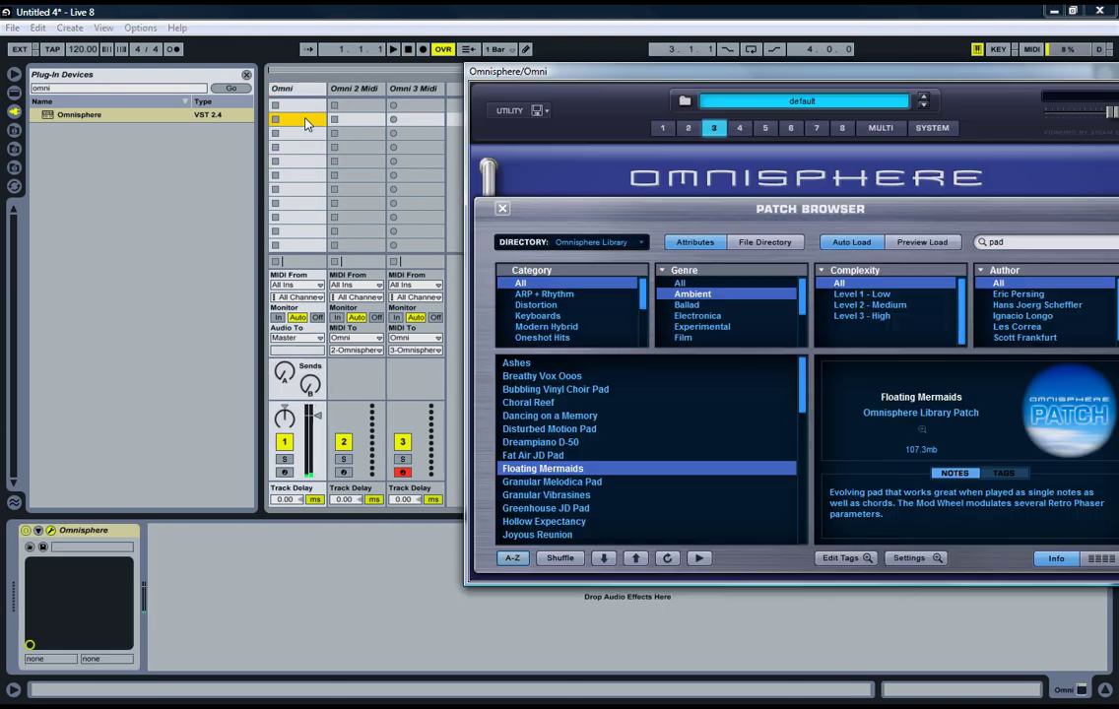
click(502, 211)
Step: Review the FX racks for part 2, toggle Configure off, then view part 3's effects
click(839, 255)
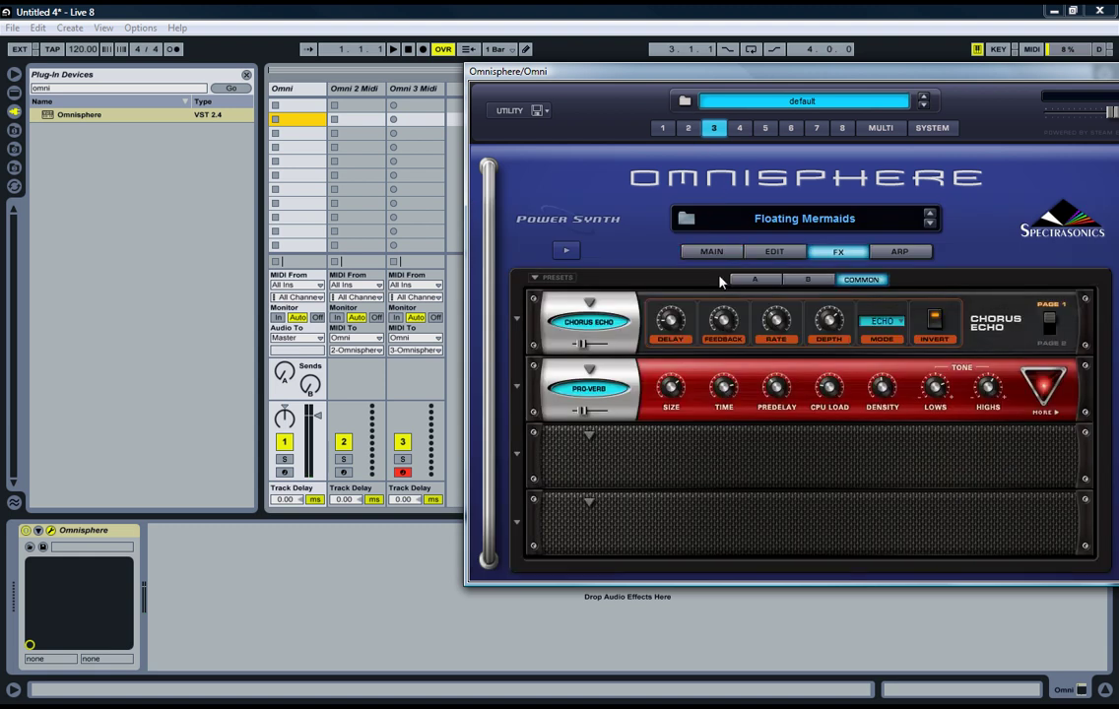
click(688, 129)
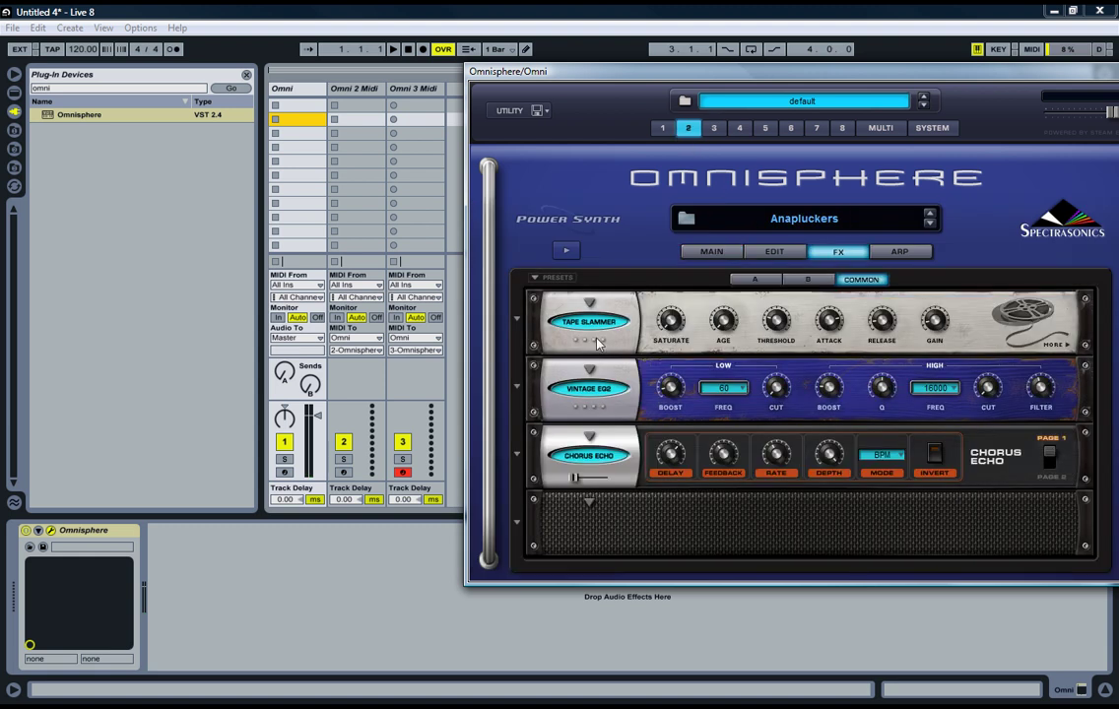
click(37, 530)
click(677, 456)
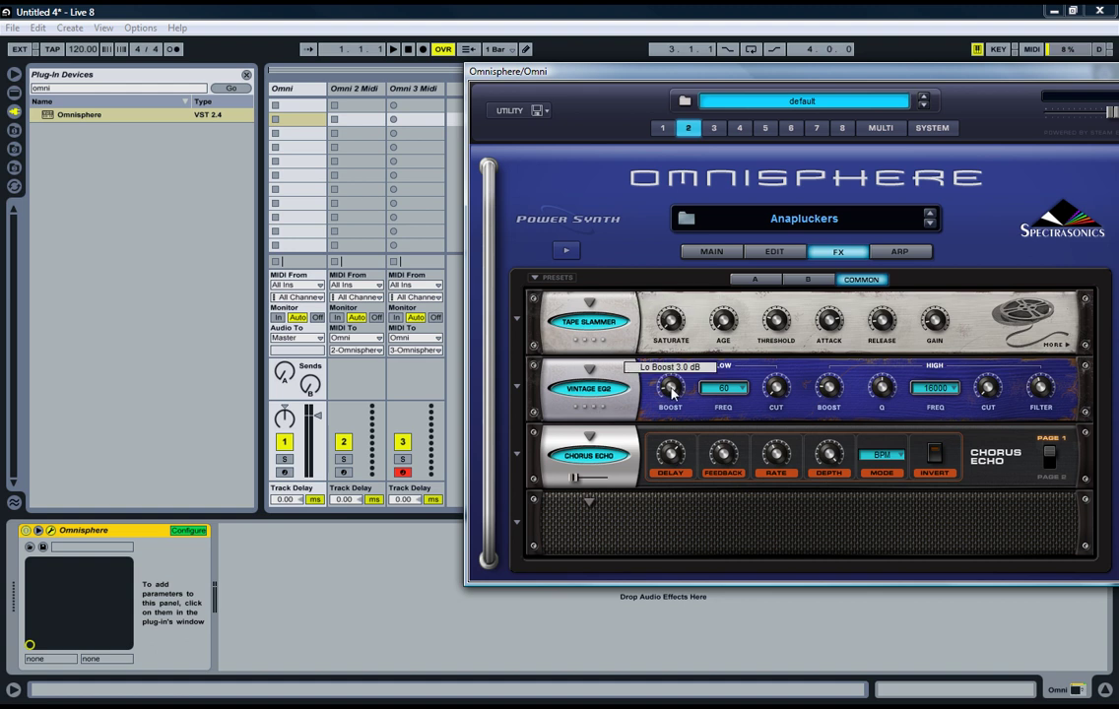
click(50, 530)
click(176, 532)
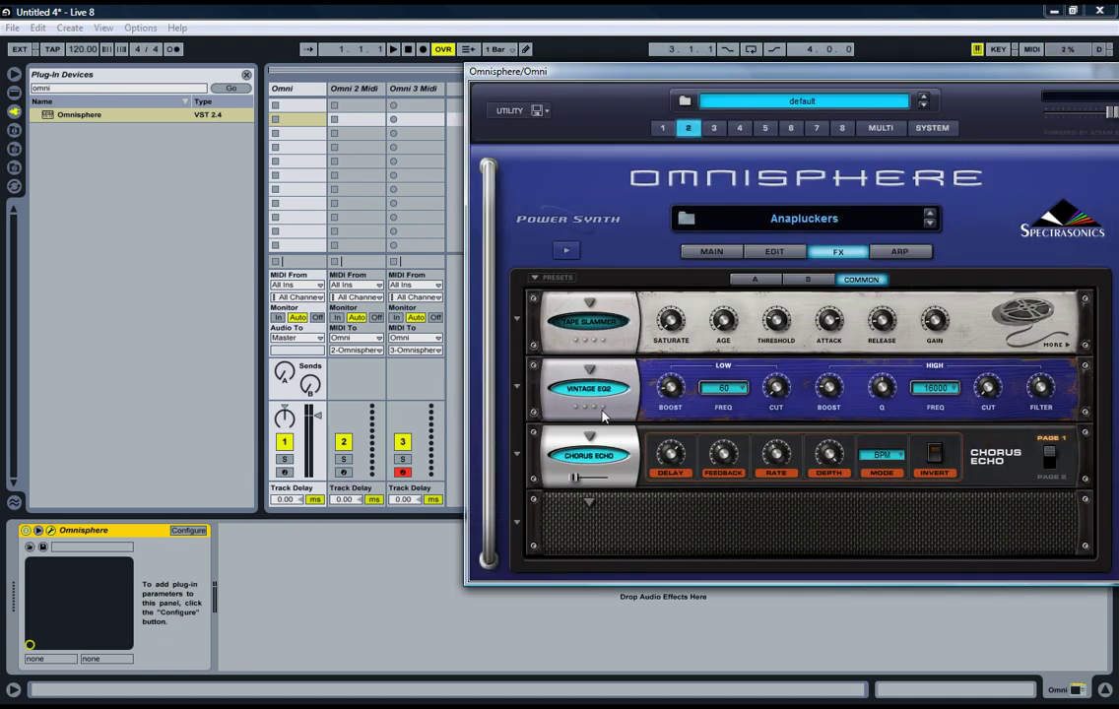
click(714, 128)
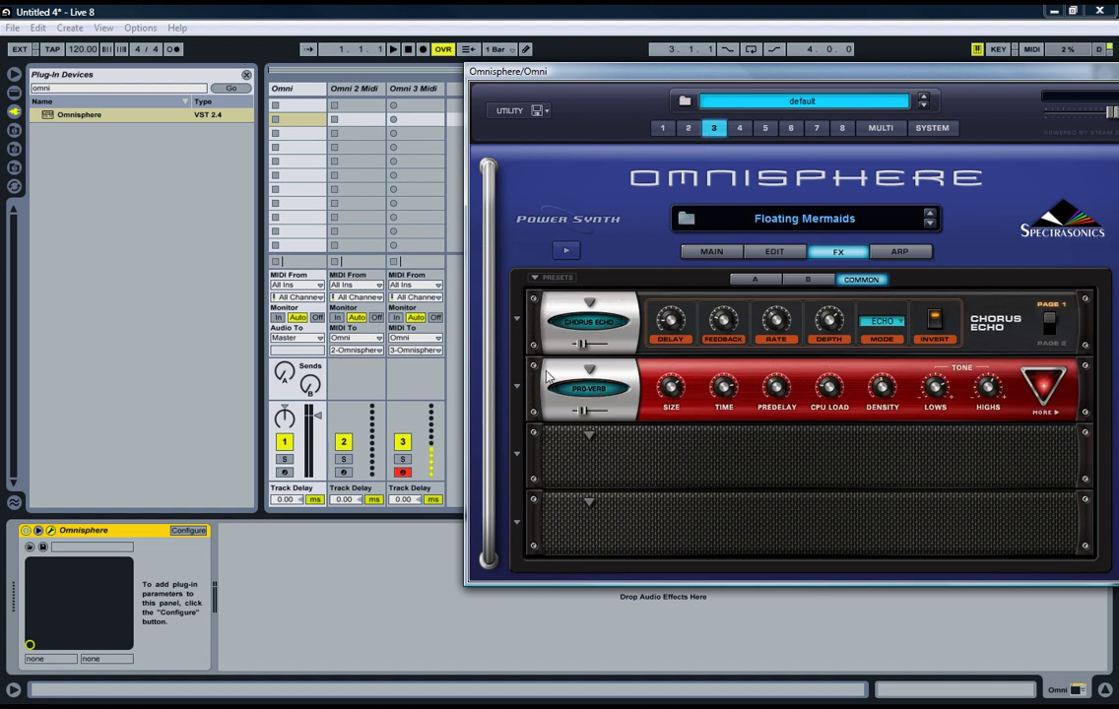
Step: Add a Reverb to Omni with high cut off, High quality and 7.15 s decay
click(343, 471)
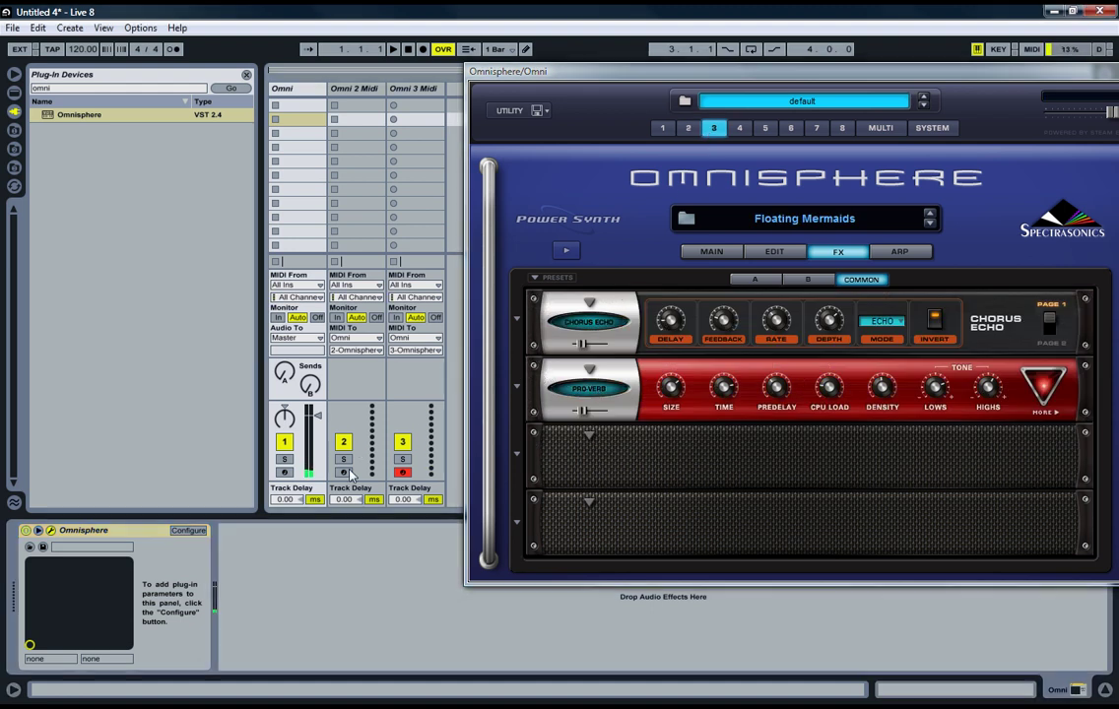
click(297, 204)
click(13, 93)
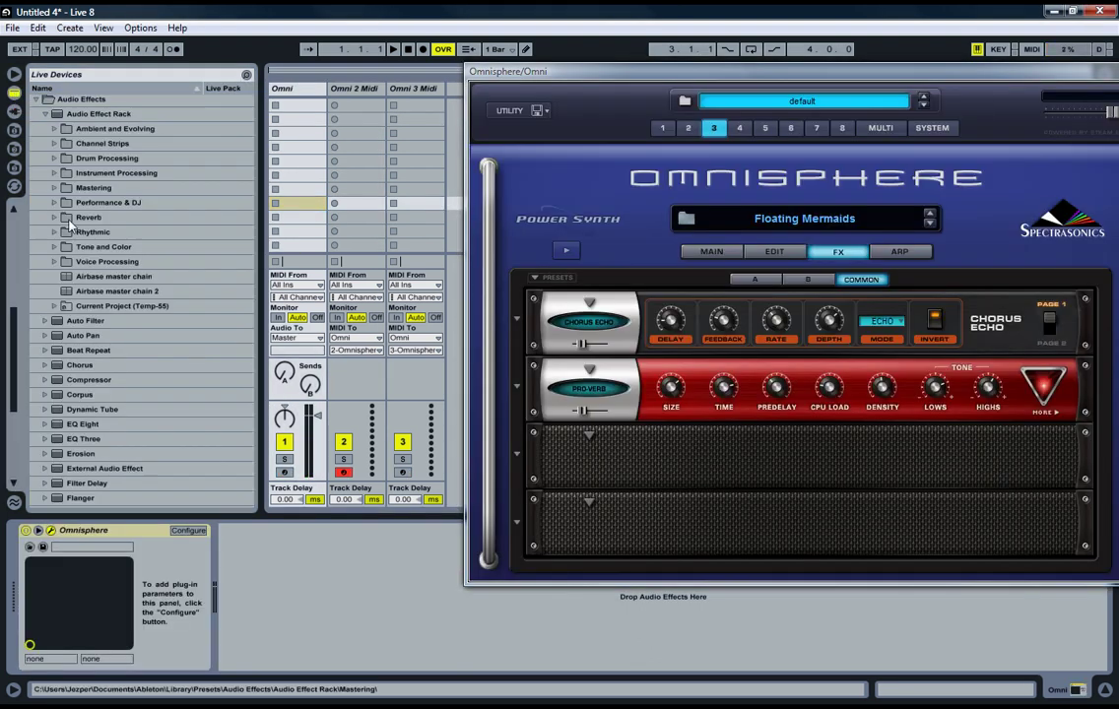
scroll(69, 389, down, 5)
click(69, 411)
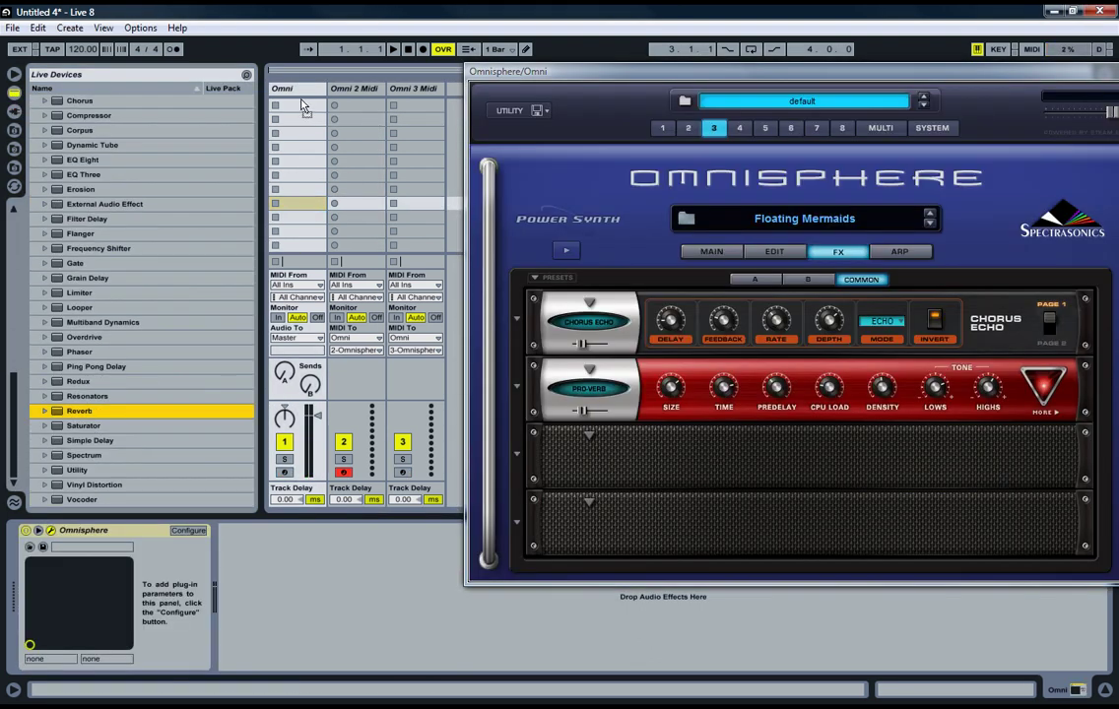
click(269, 555)
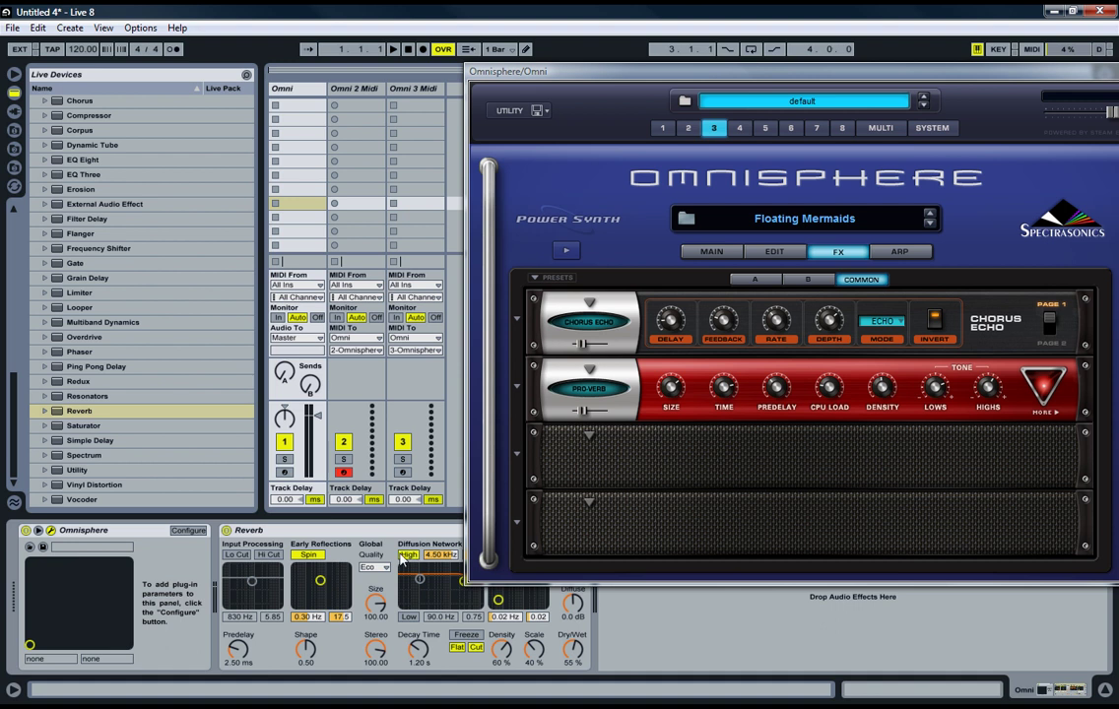
click(374, 569)
click(375, 603)
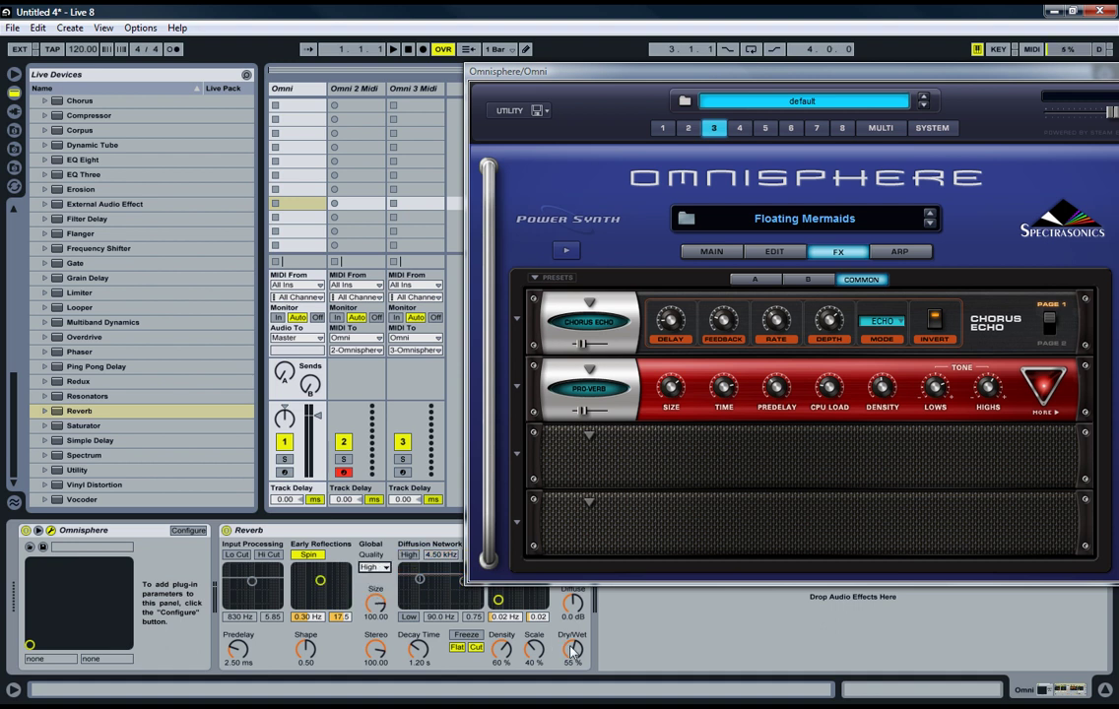
drag(419, 654, 398, 634)
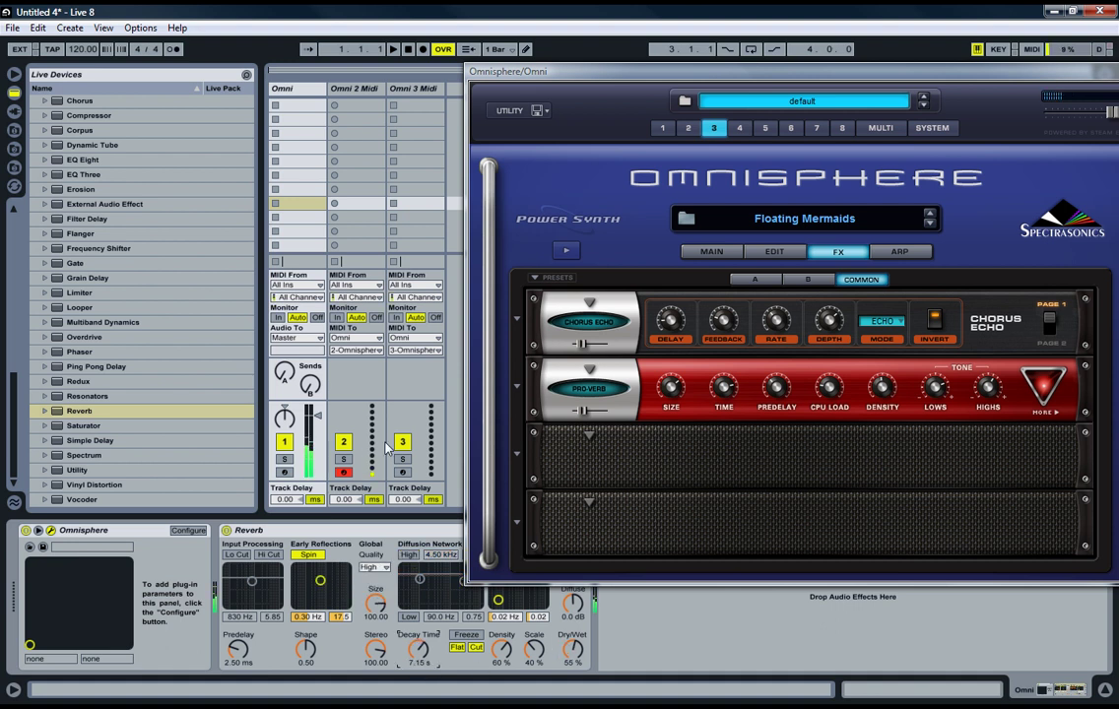
Step: Arm Omni 3 Midi, view Omnisphere part 3 on Omni, and reselect Omni 2 Midi
click(402, 473)
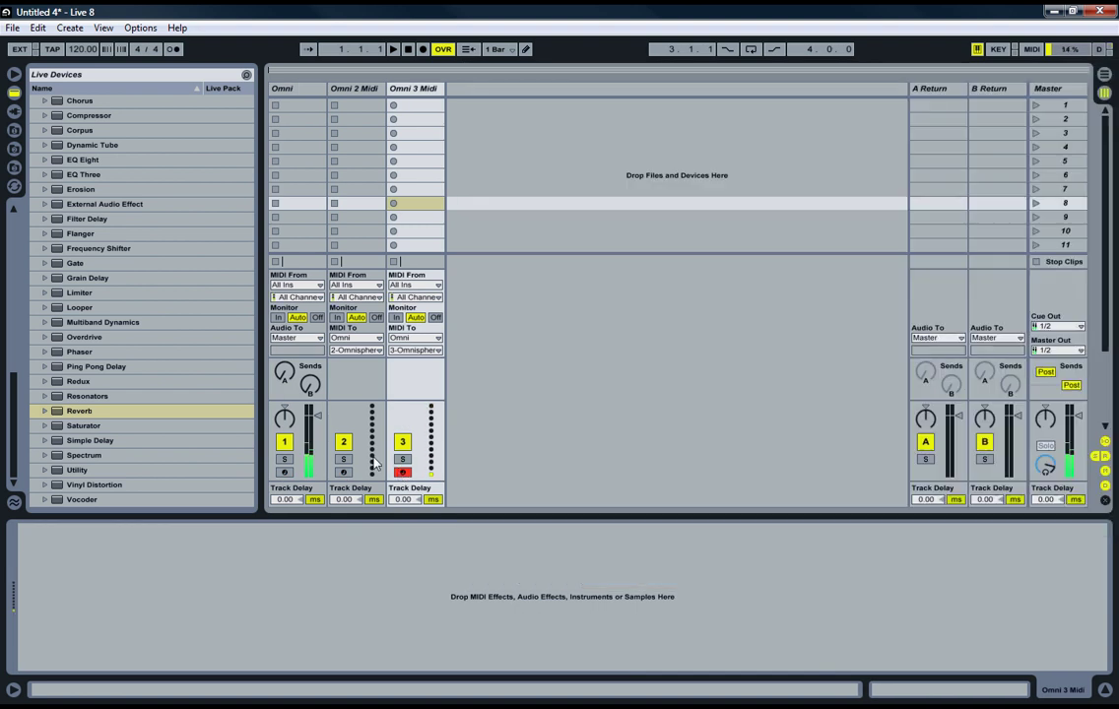
click(315, 232)
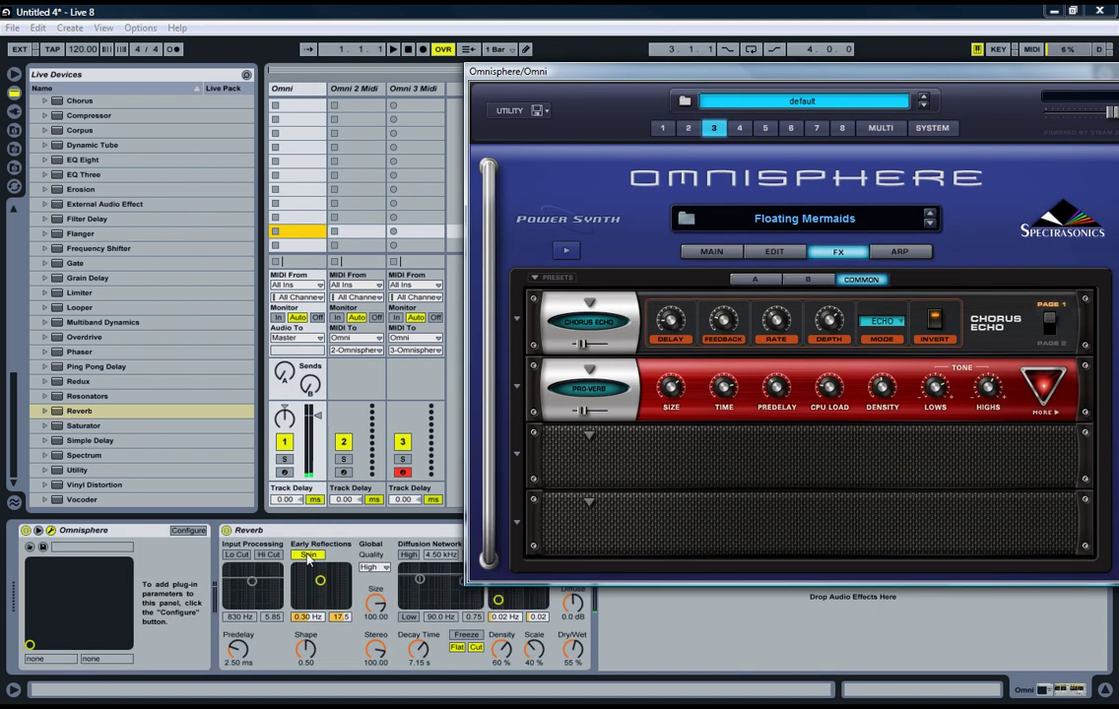
click(716, 128)
click(356, 89)
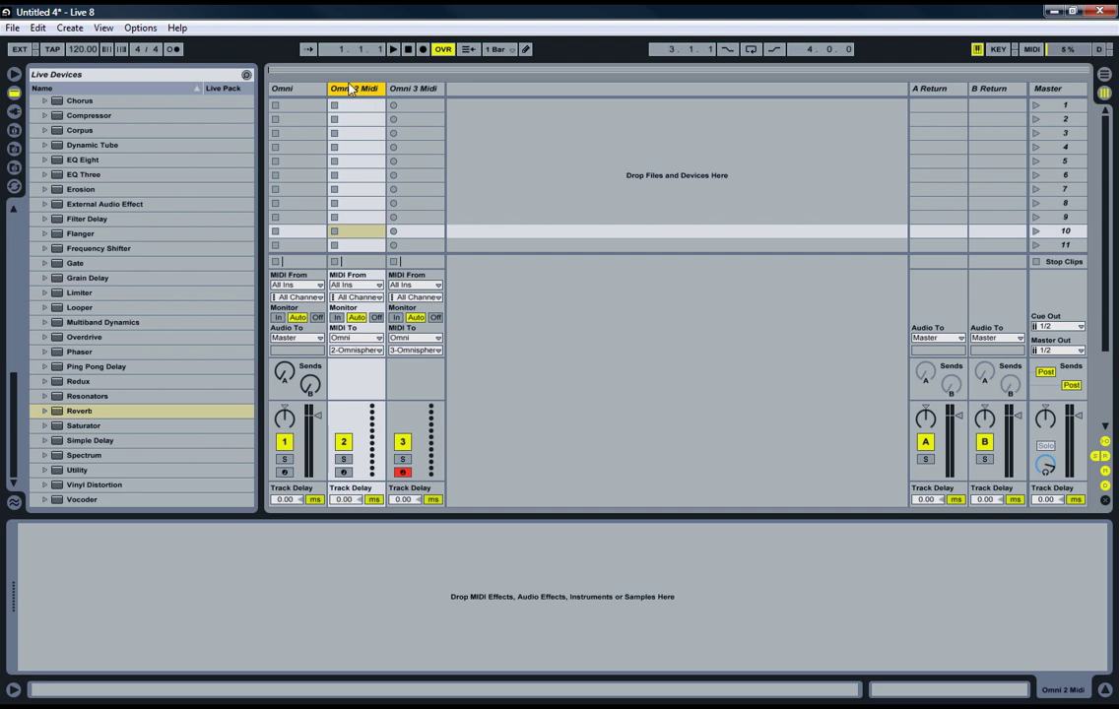
Step: Add a new audio track, arm Omni 2 Midi, and name track 3 'Omni 2 FX'
click(69, 27)
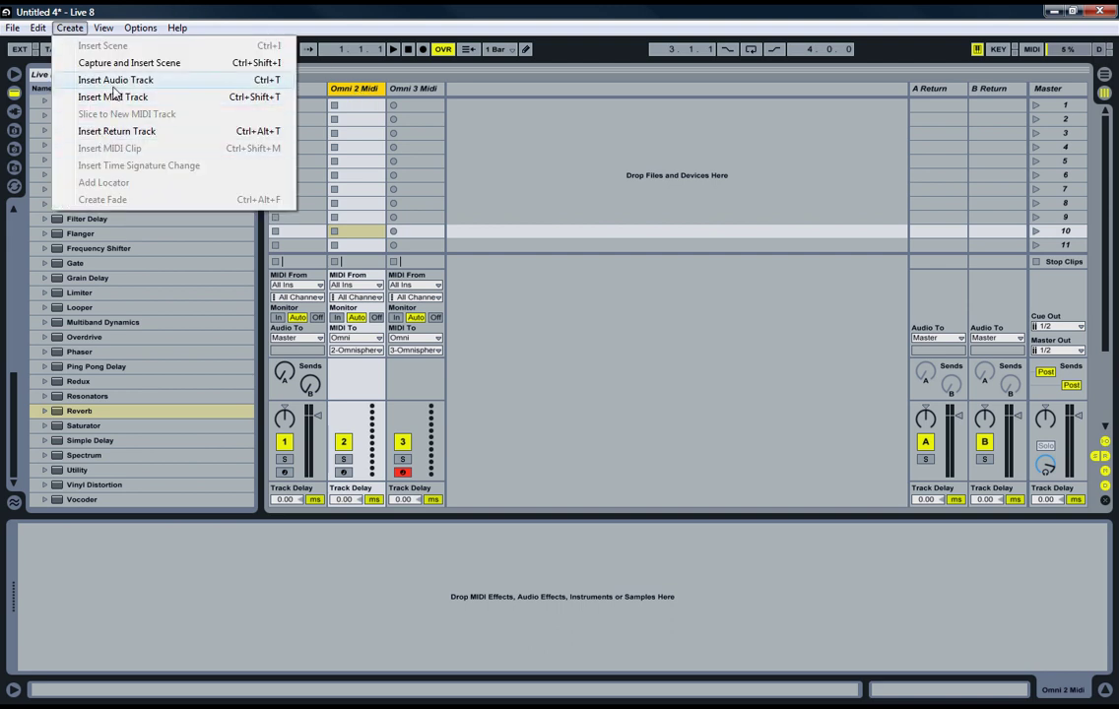
click(110, 80)
click(357, 88)
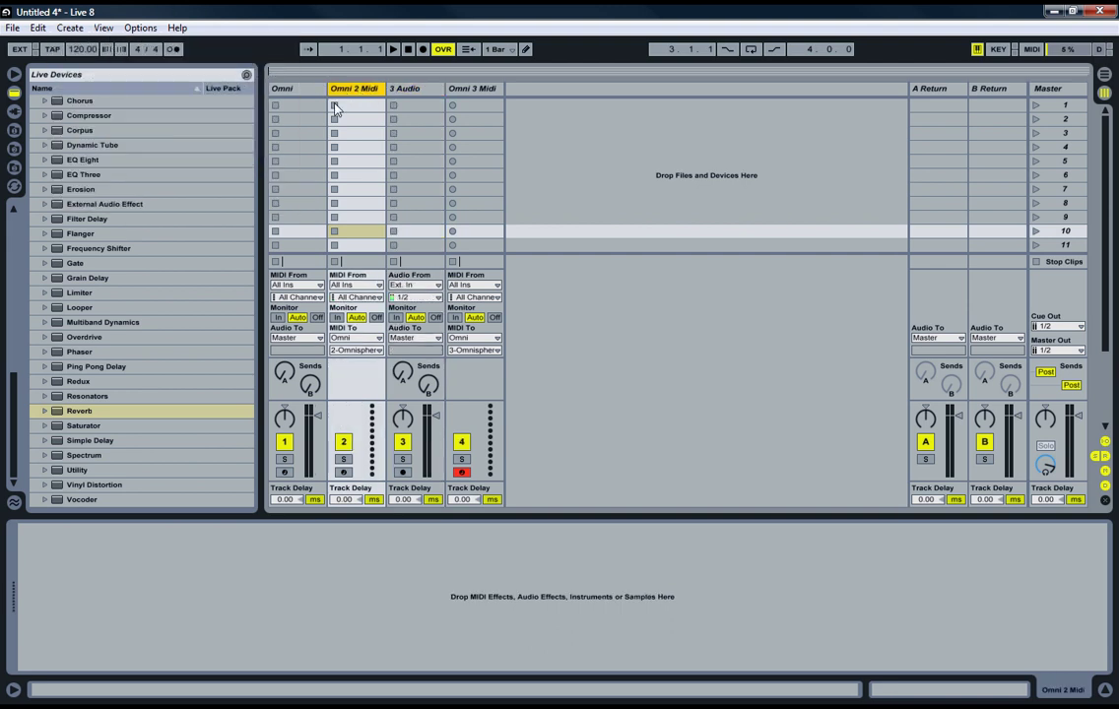
click(343, 472)
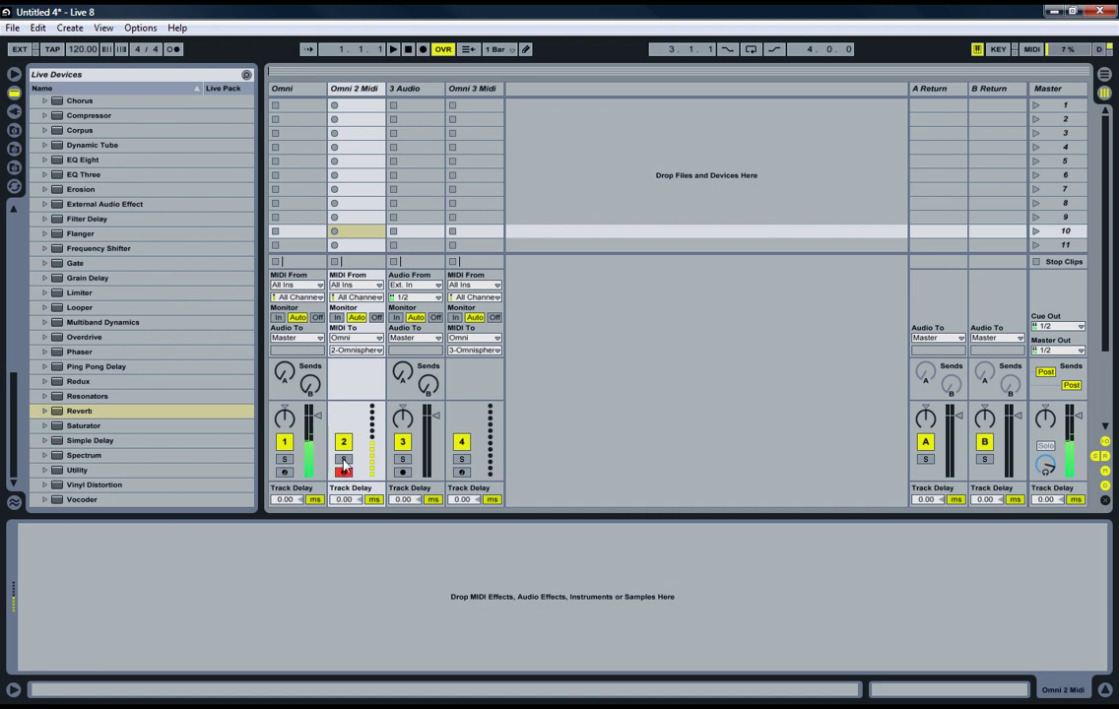
click(408, 88)
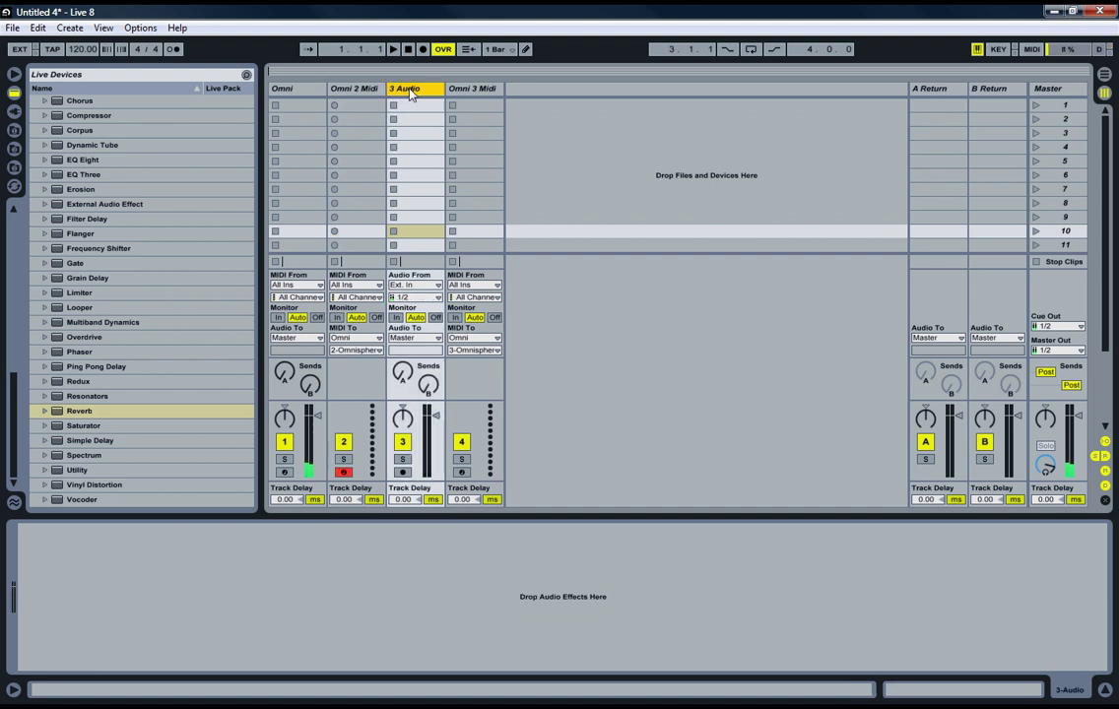
text(Omni 2 FX)
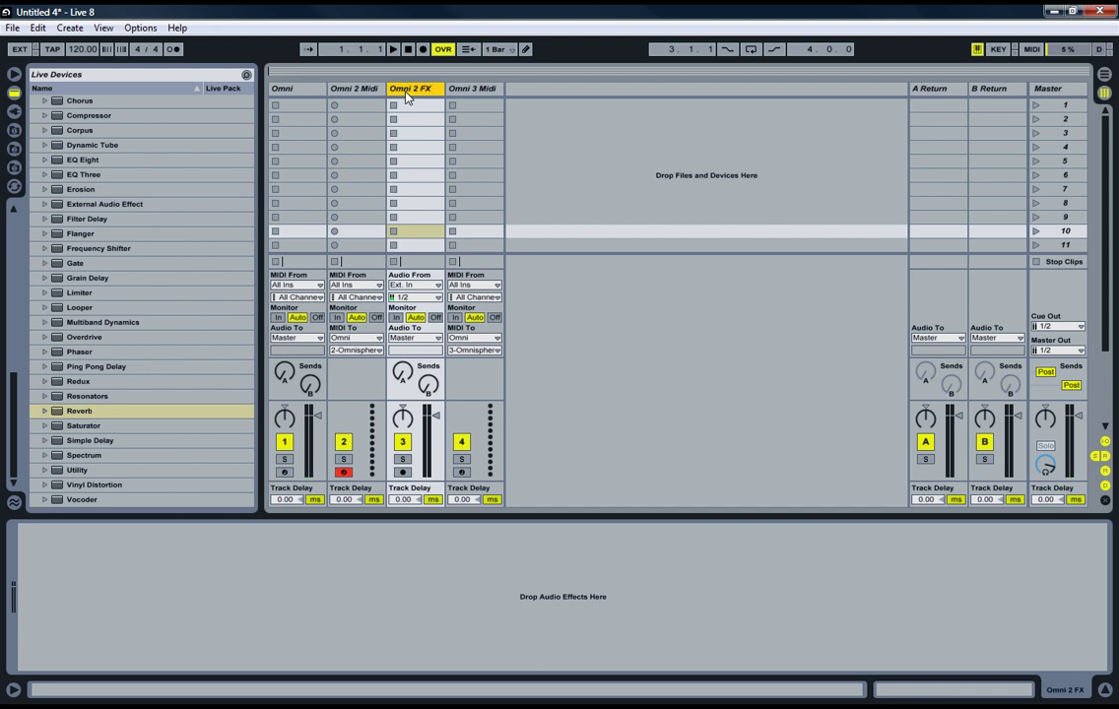
Step: Set Omni 2 FX's Audio From to Omni with input channel B-Omnisphere
click(413, 284)
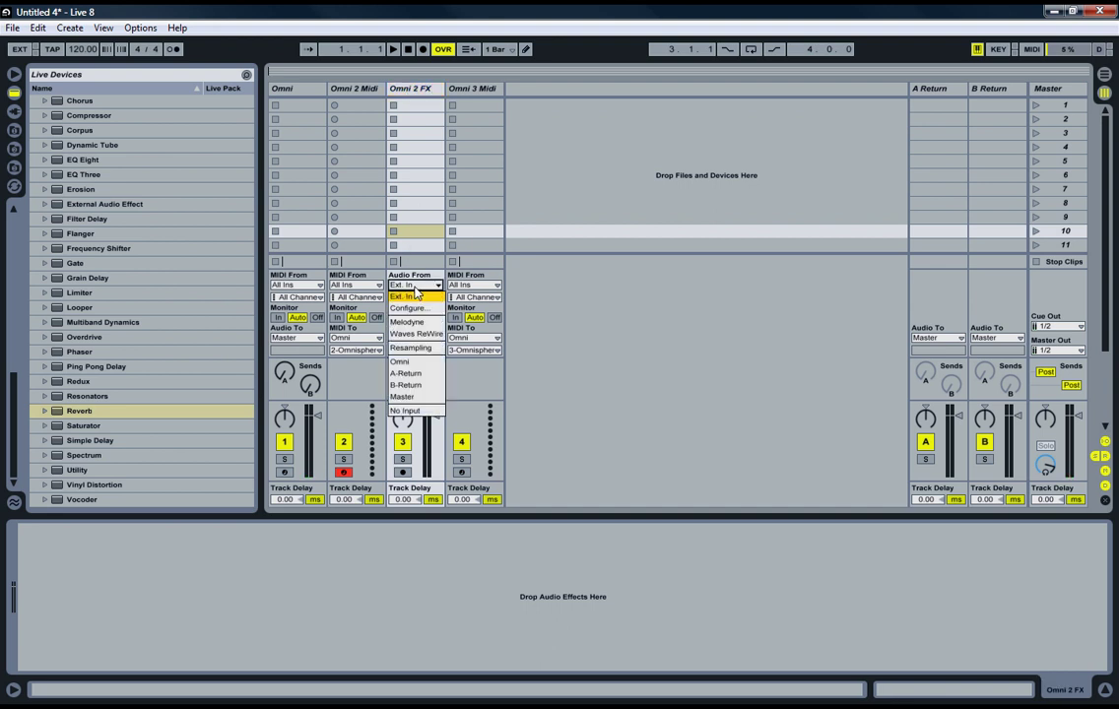
click(406, 361)
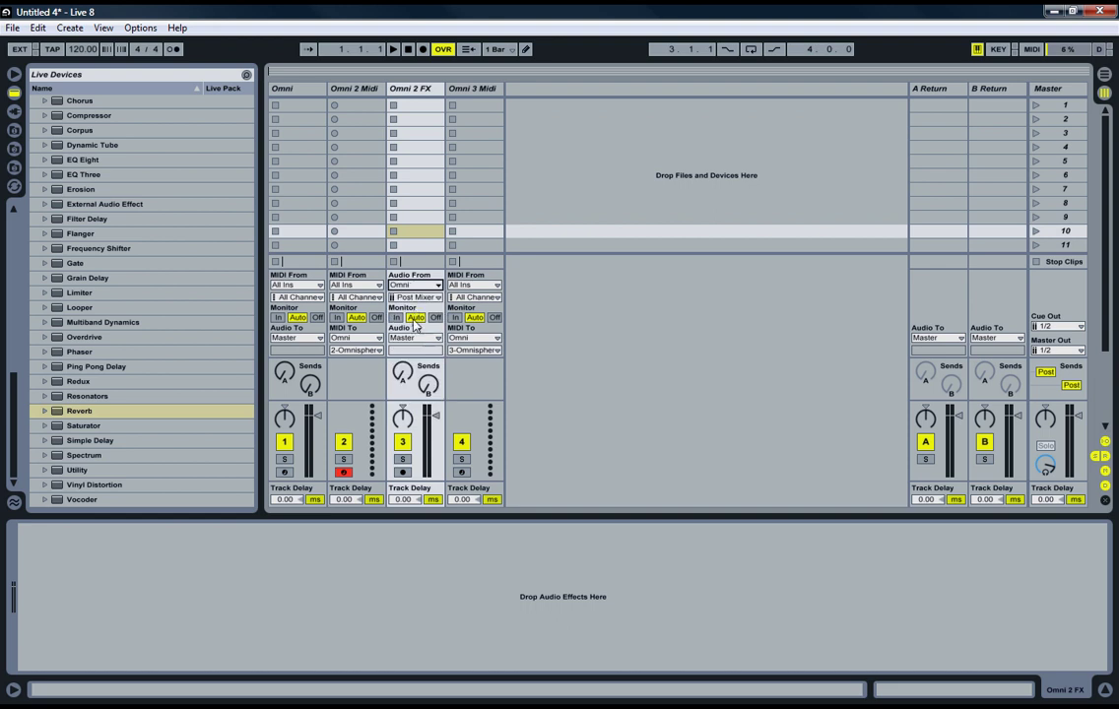
click(418, 298)
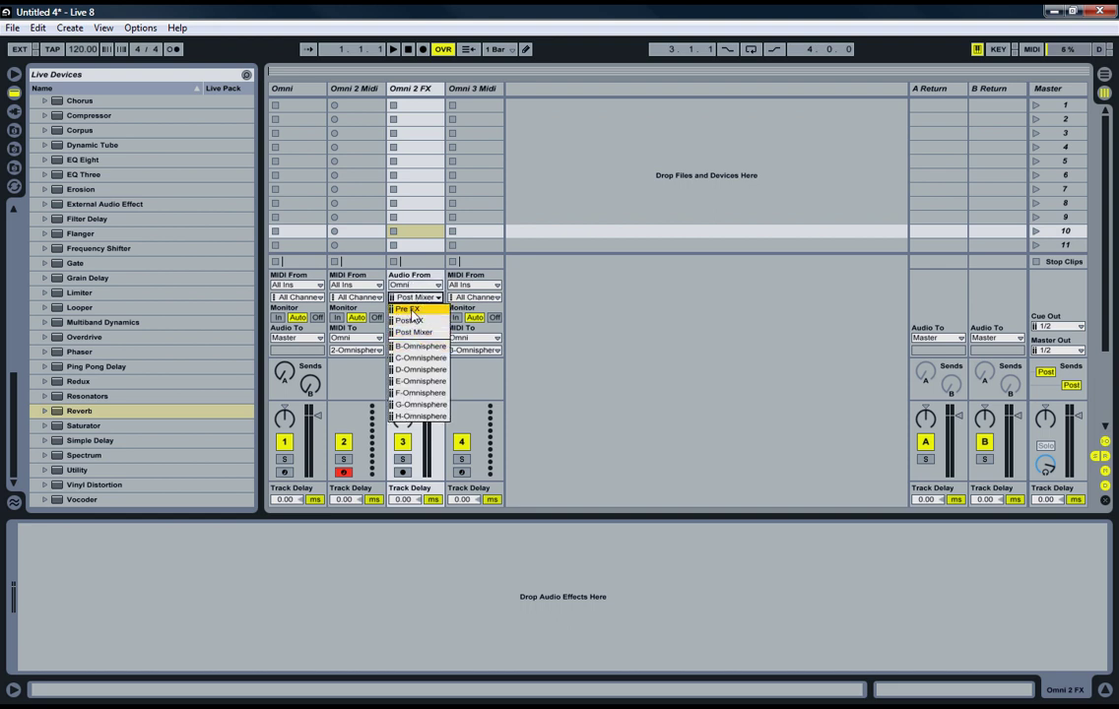
click(414, 332)
click(288, 90)
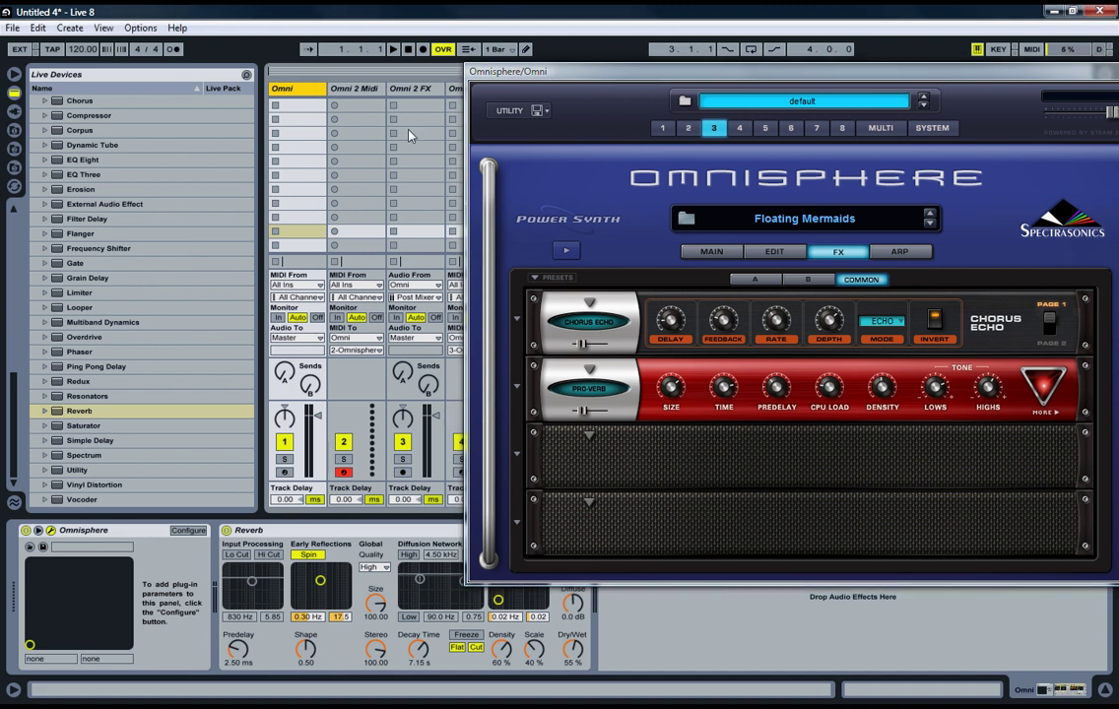
click(688, 129)
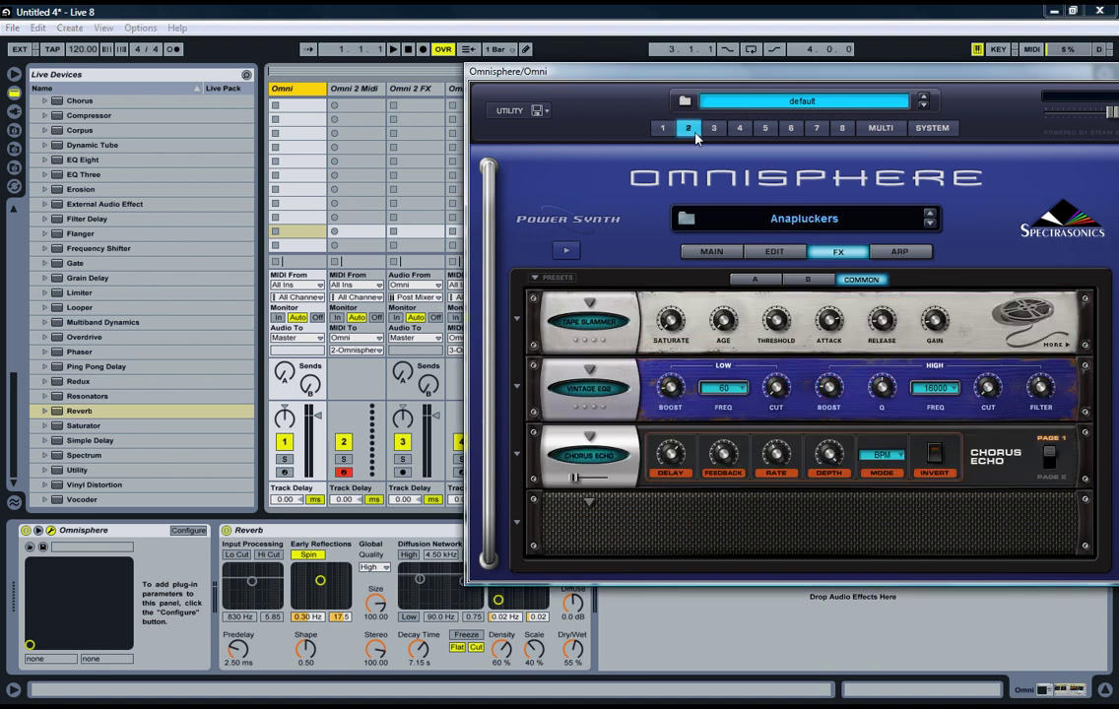
click(412, 91)
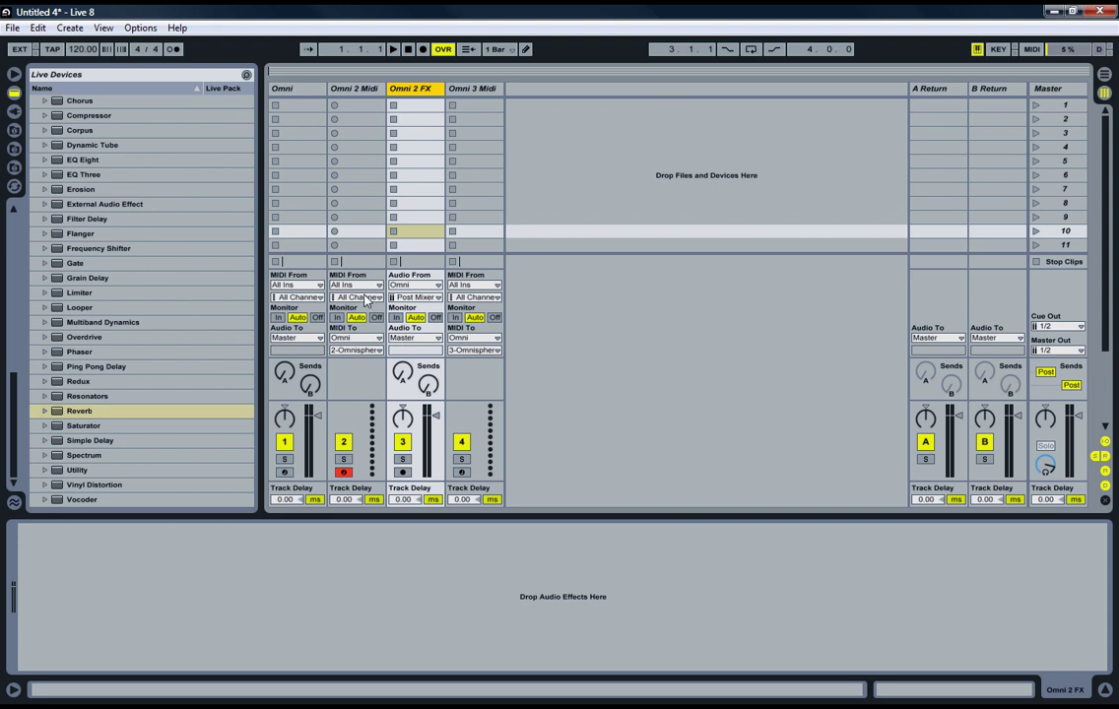
click(415, 297)
click(414, 345)
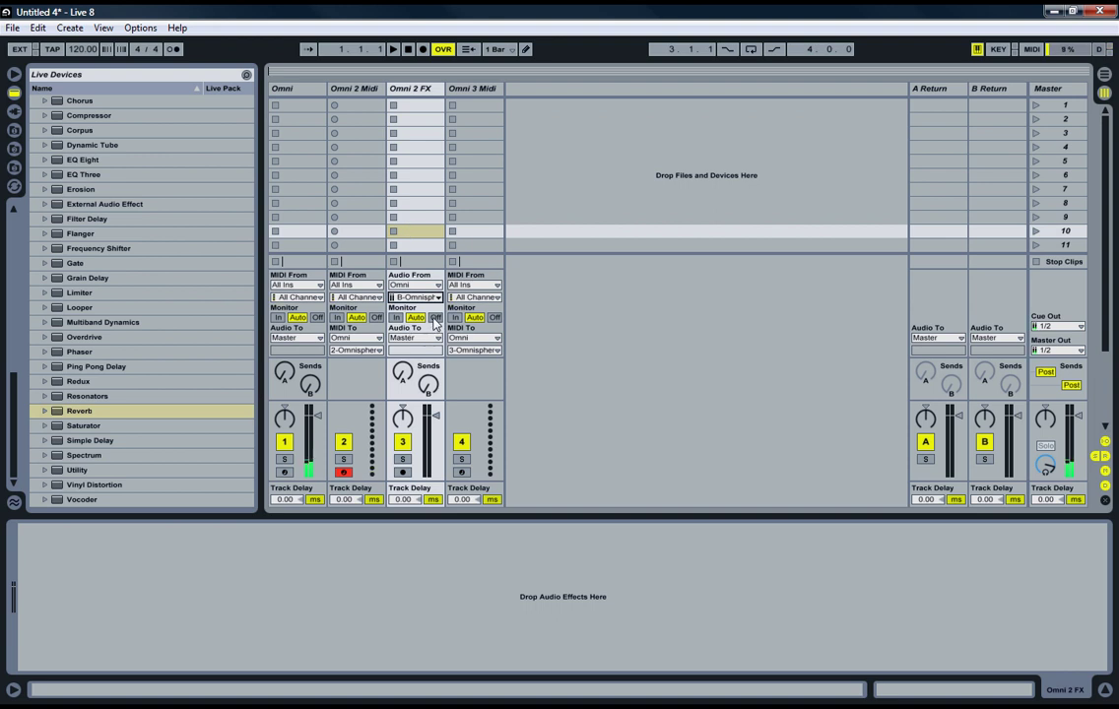
Step: In Omnisphere's multi mixer, route part 2 (Anapluckers) to OUT B
click(302, 176)
click(882, 131)
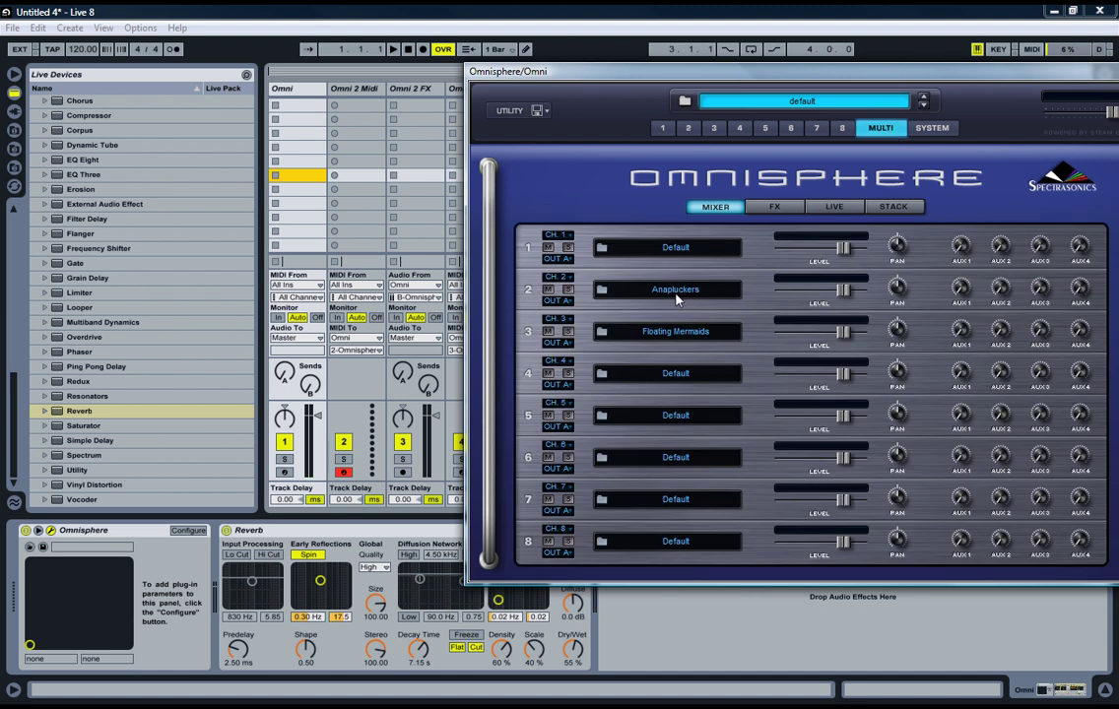
click(559, 301)
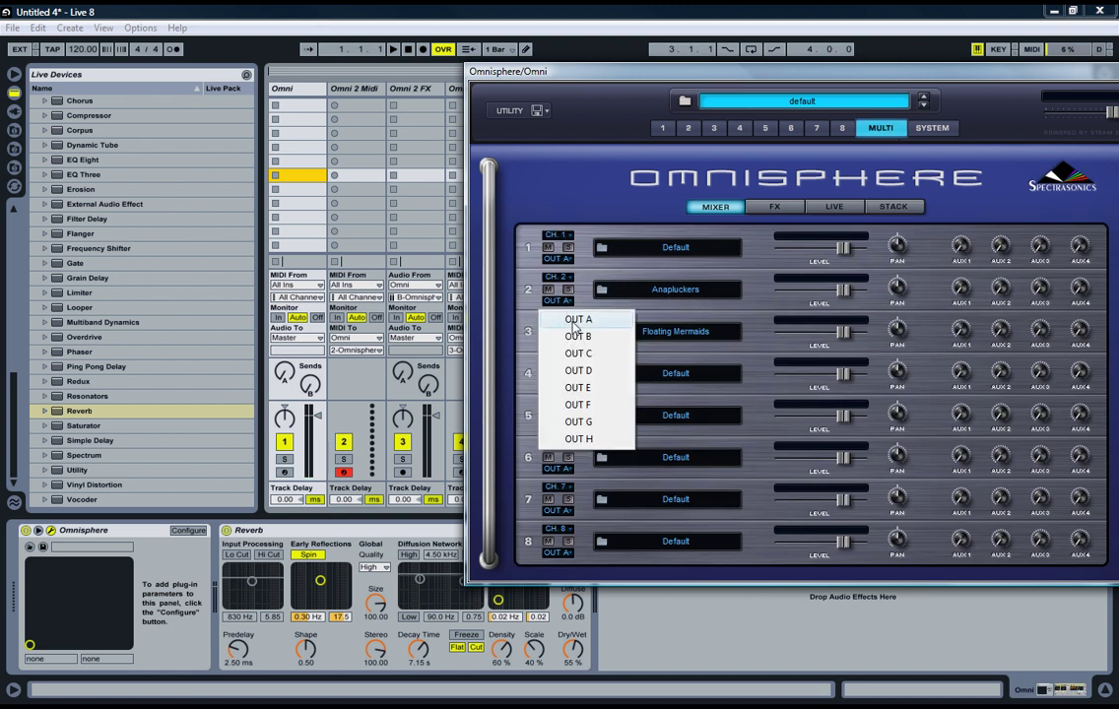
click(576, 335)
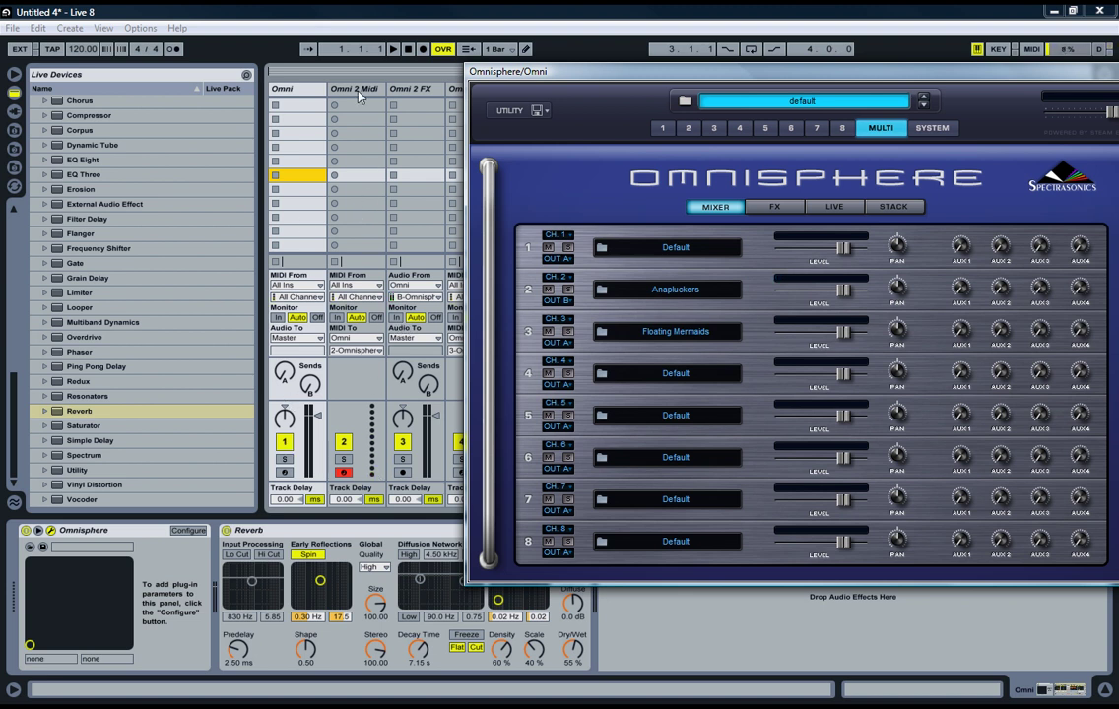
Step: Set Omni 2 FX monitoring to In and delete the Reverb from Omni
click(396, 317)
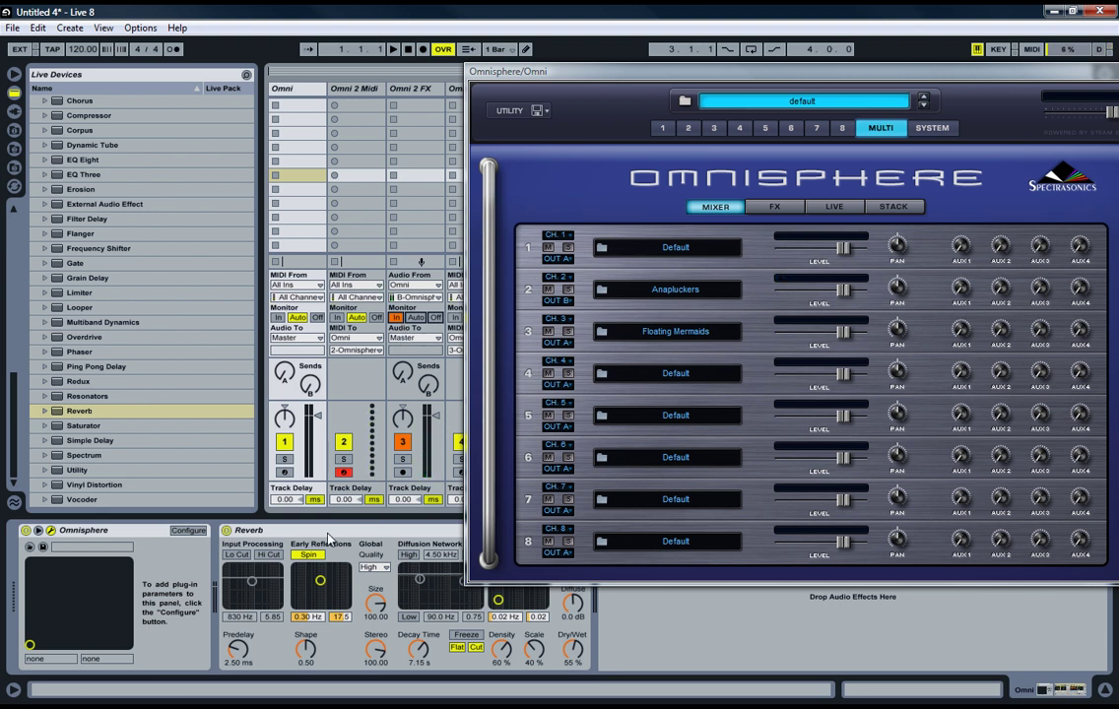
click(329, 534)
key(Delete)
Step: Load FabFilter Timeless 2 from Plug-In Devices onto Omni 2 FX with the Analog Tape Echo RD preset
click(14, 110)
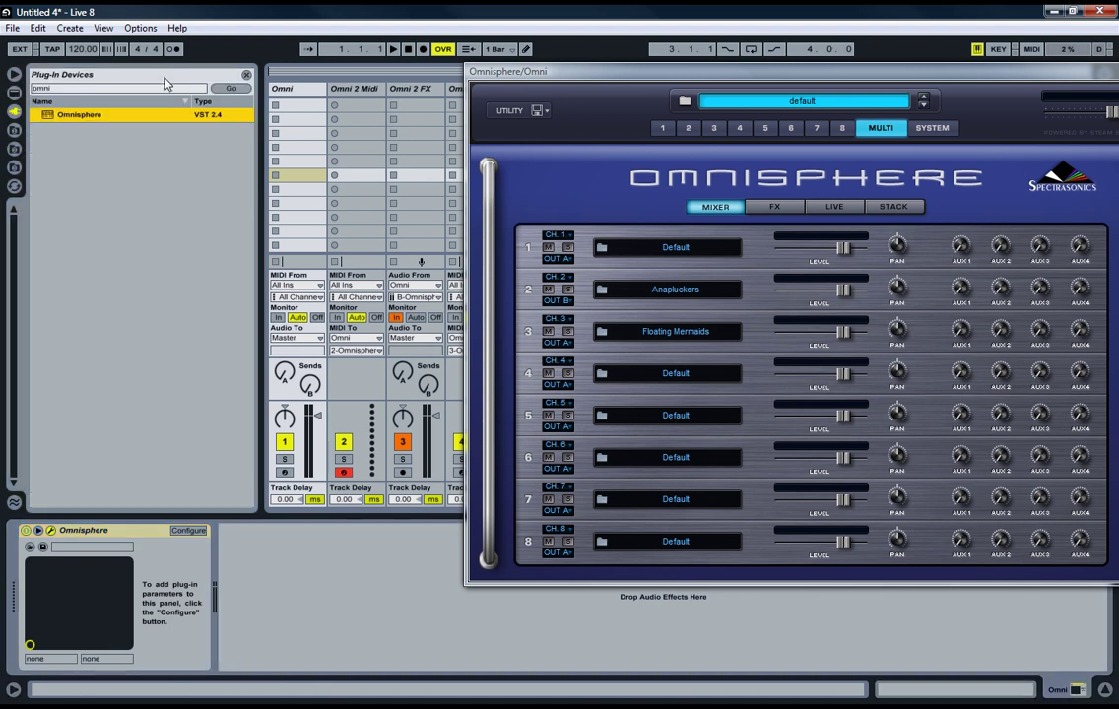
click(154, 89)
text(omni)
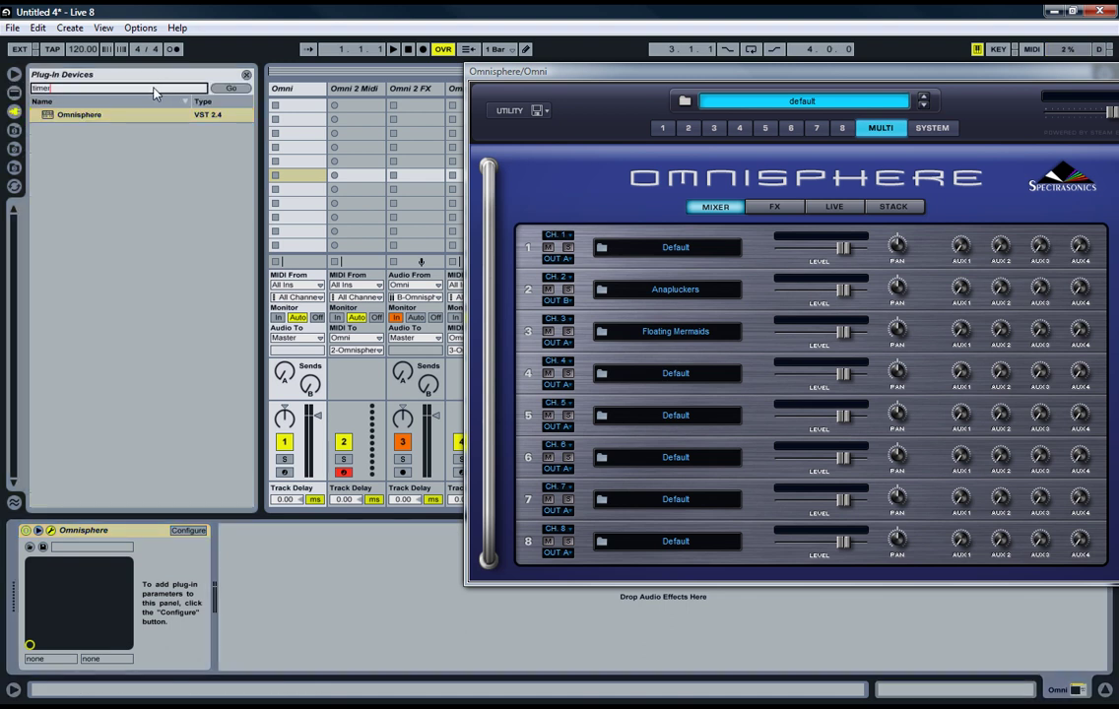
key(Return)
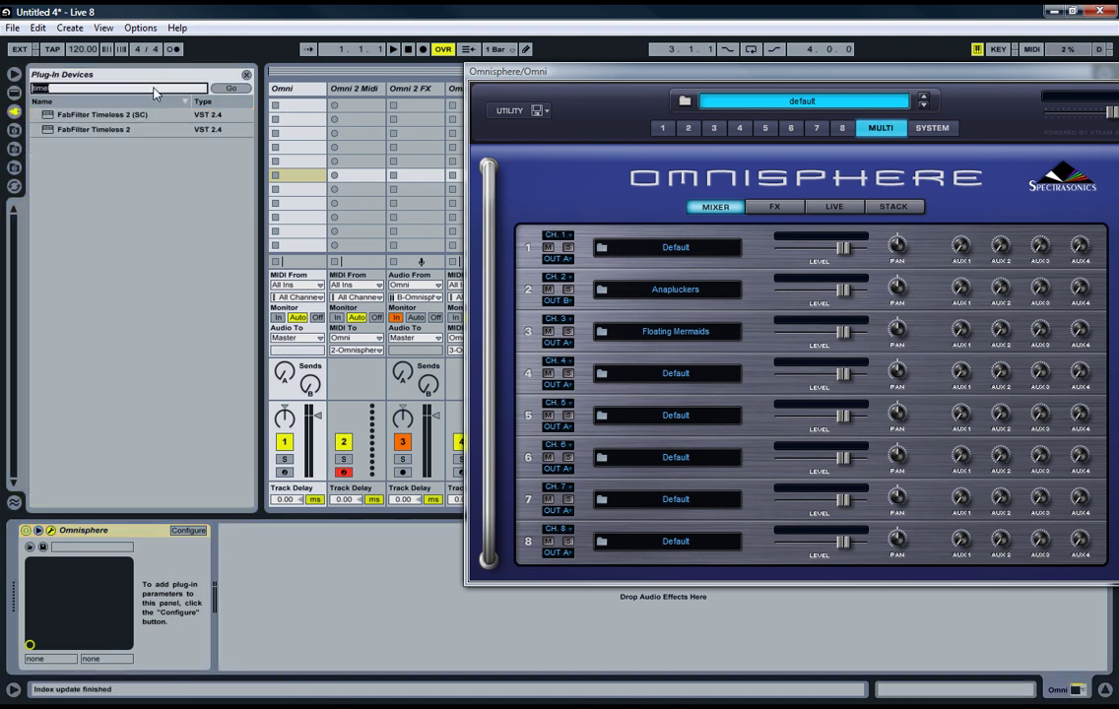
click(99, 128)
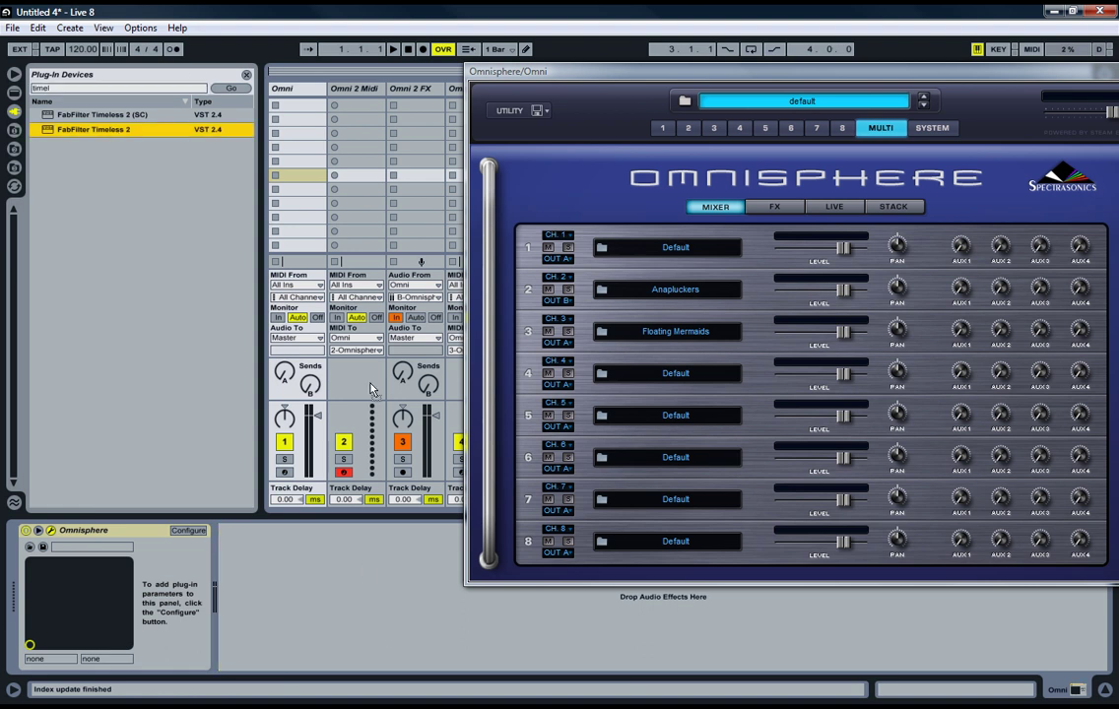
click(412, 143)
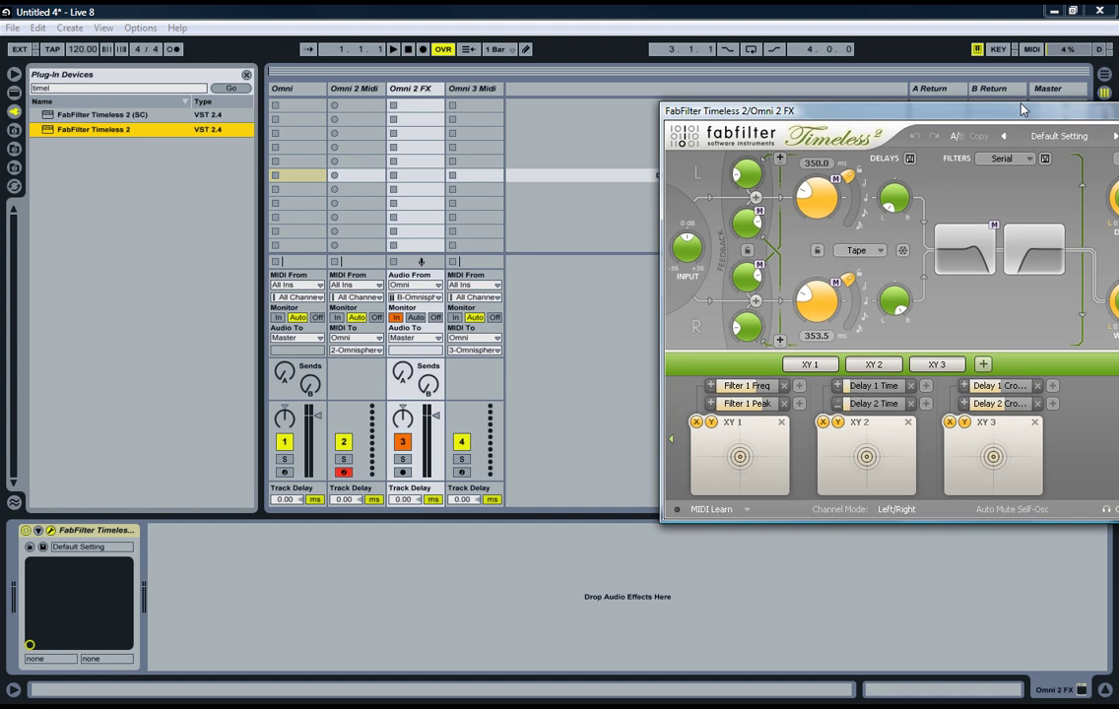
drag(1021, 110, 916, 216)
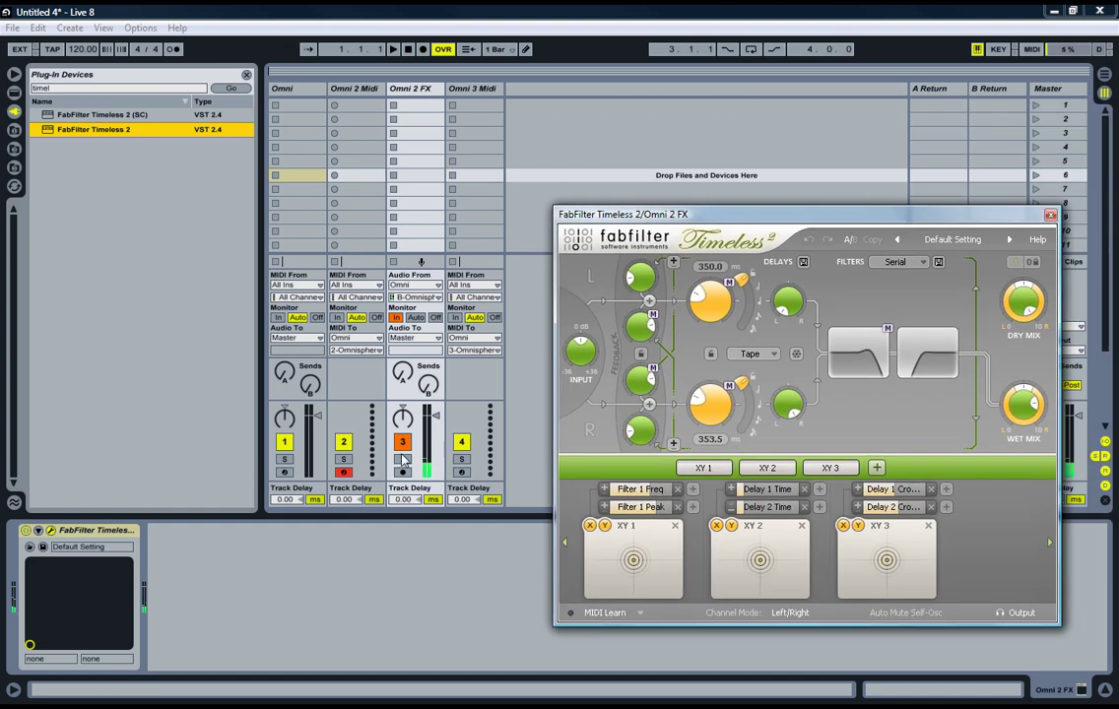
click(1009, 242)
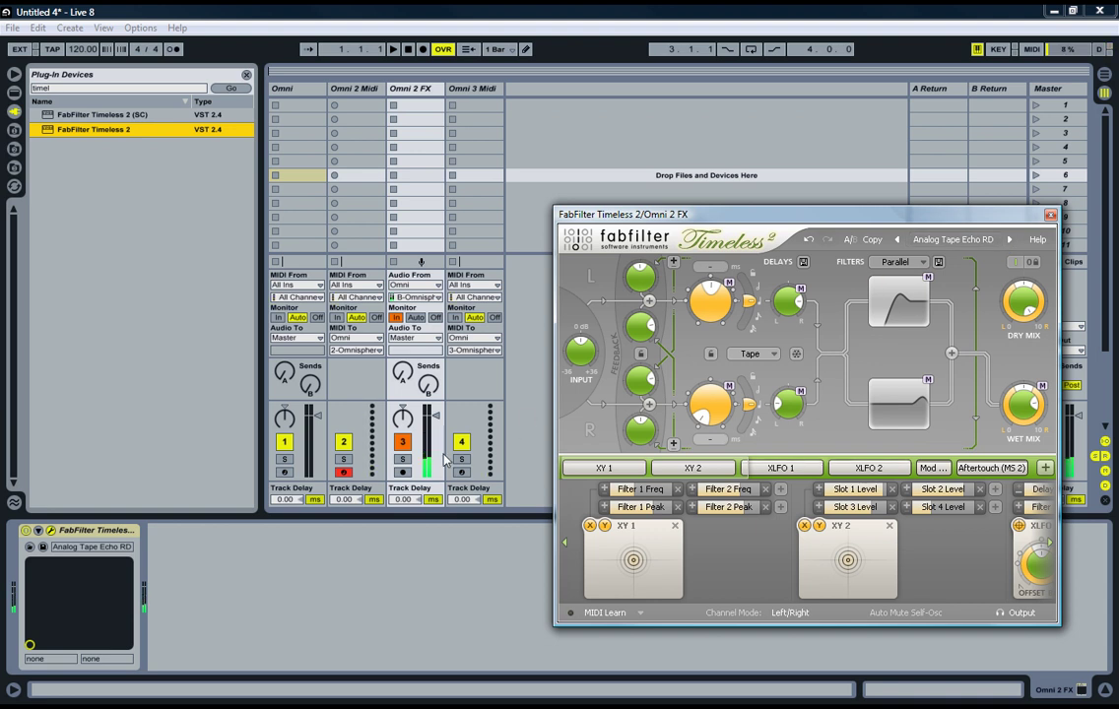
drag(583, 213, 606, 199)
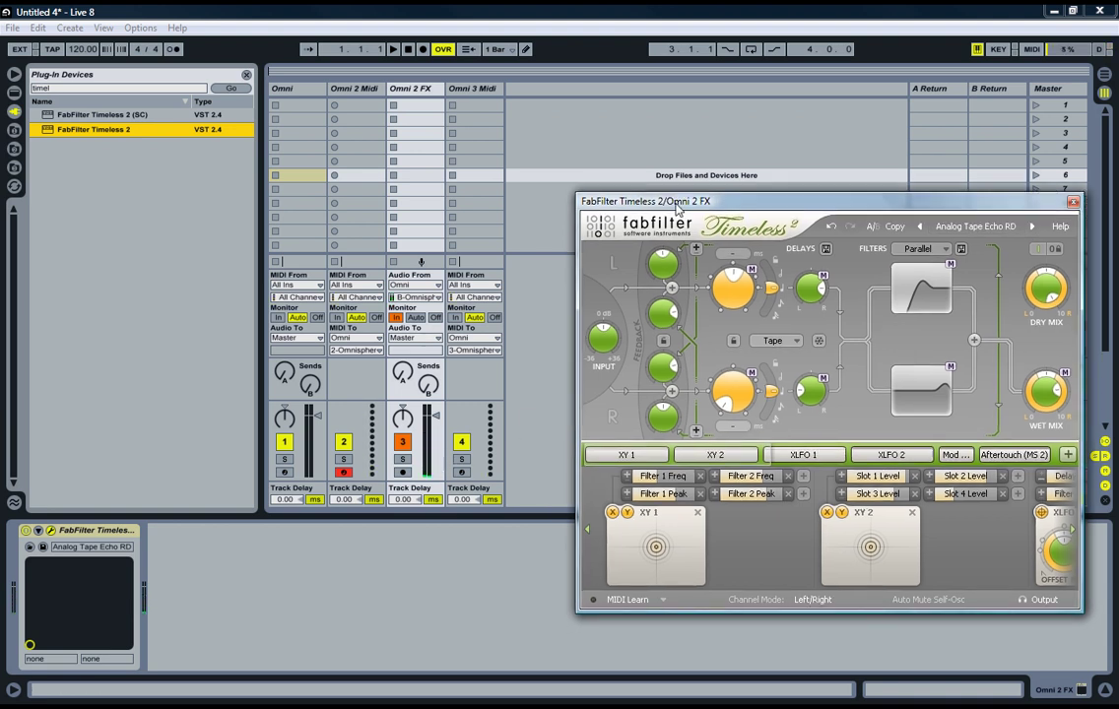
Step: Check Omnisphere part 2's effects on the Omni track, then return to Omni 2 FX's Timeless
click(346, 88)
click(321, 123)
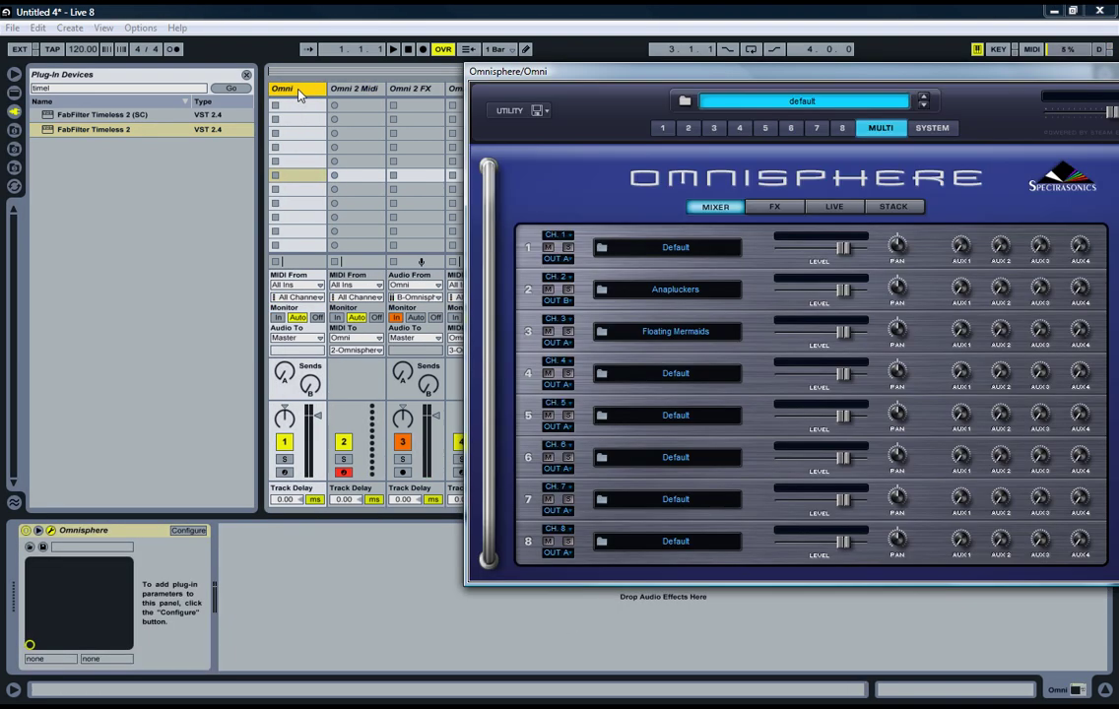
click(687, 129)
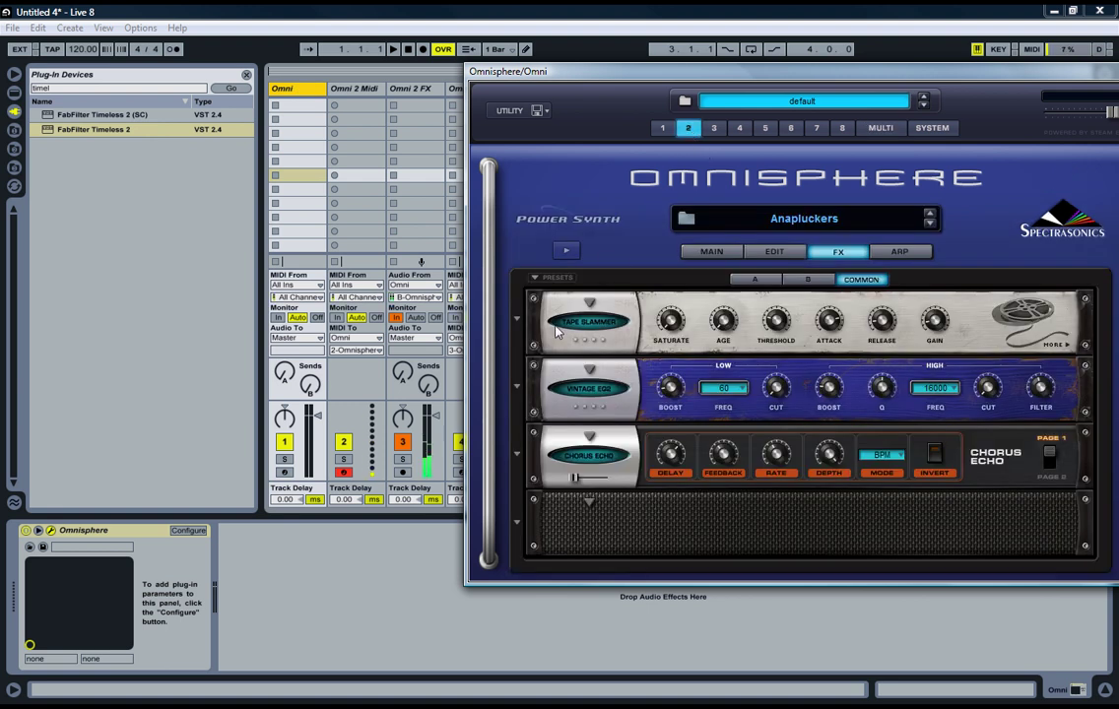
click(413, 205)
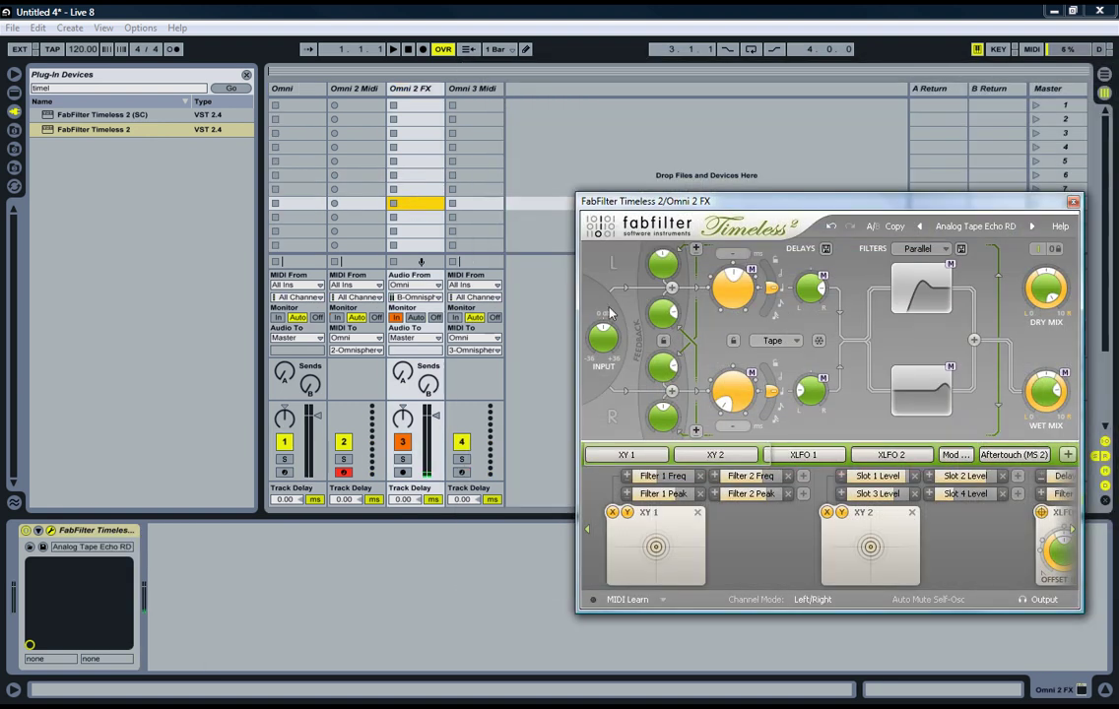
Step: Expose Timeless 2's Delay 1 cross feedback, Delay 1 offset and Delay 2 offset parameters
click(38, 531)
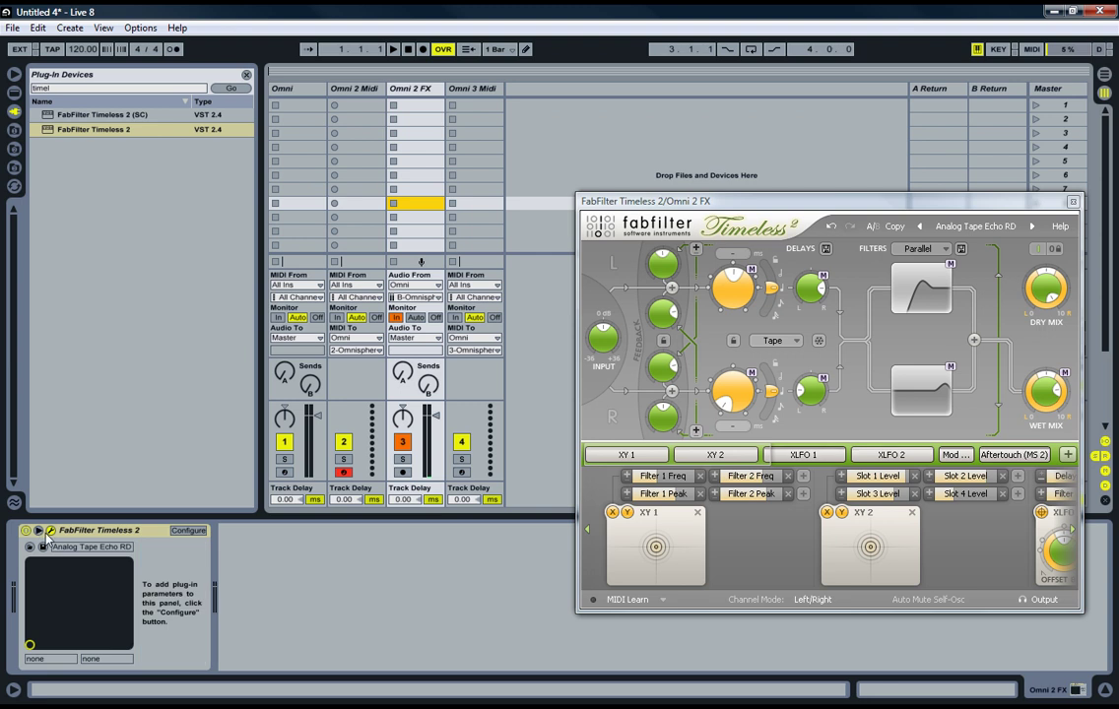
click(187, 531)
click(663, 313)
click(749, 287)
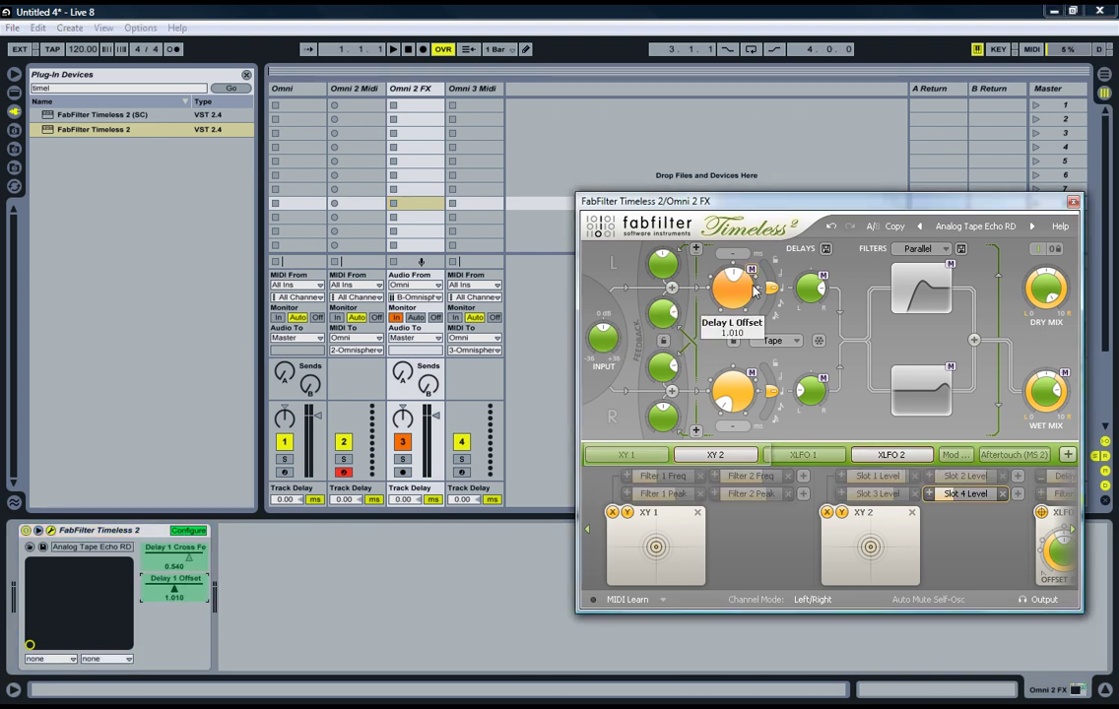
click(734, 392)
click(189, 531)
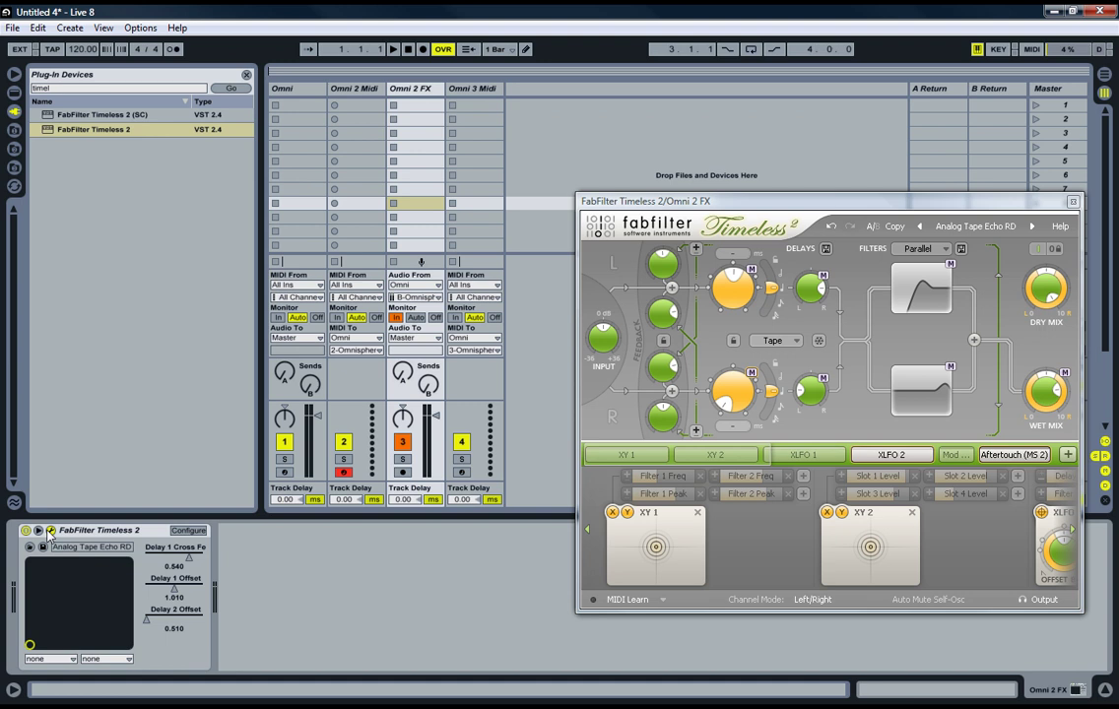
Step: Insert a new MIDI track and audio track, then delete both again
click(481, 90)
key(ctrl+shift+t)
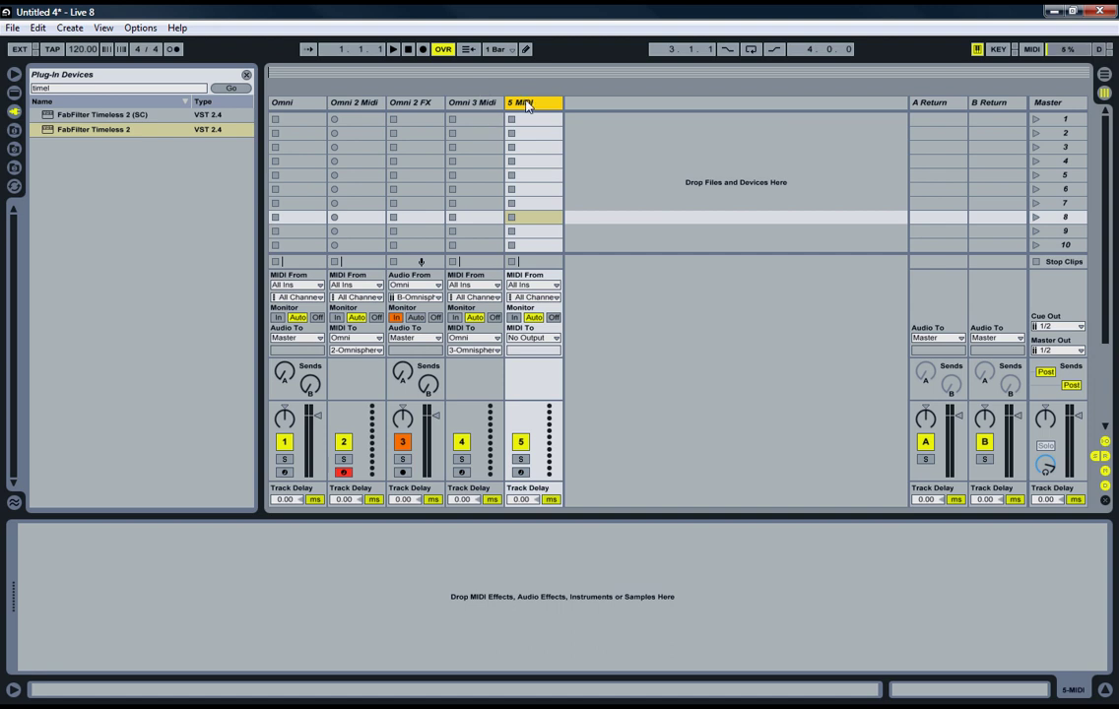
key(ctrl+t)
key(ctrl+r)
text(O)
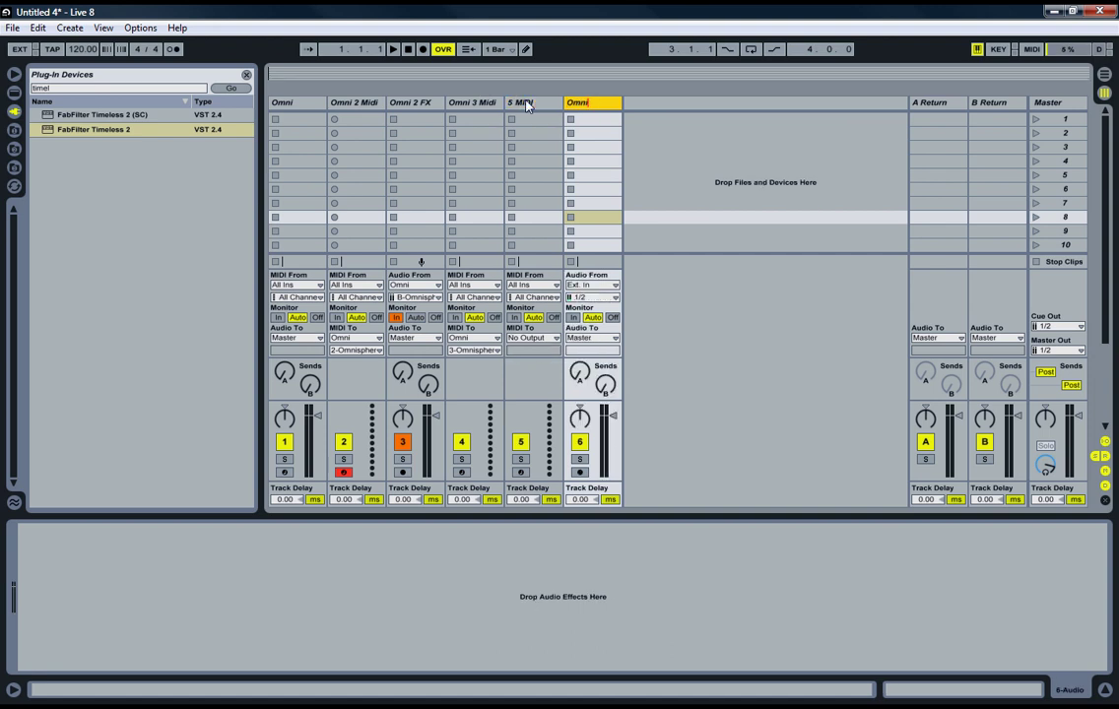
key(Delete)
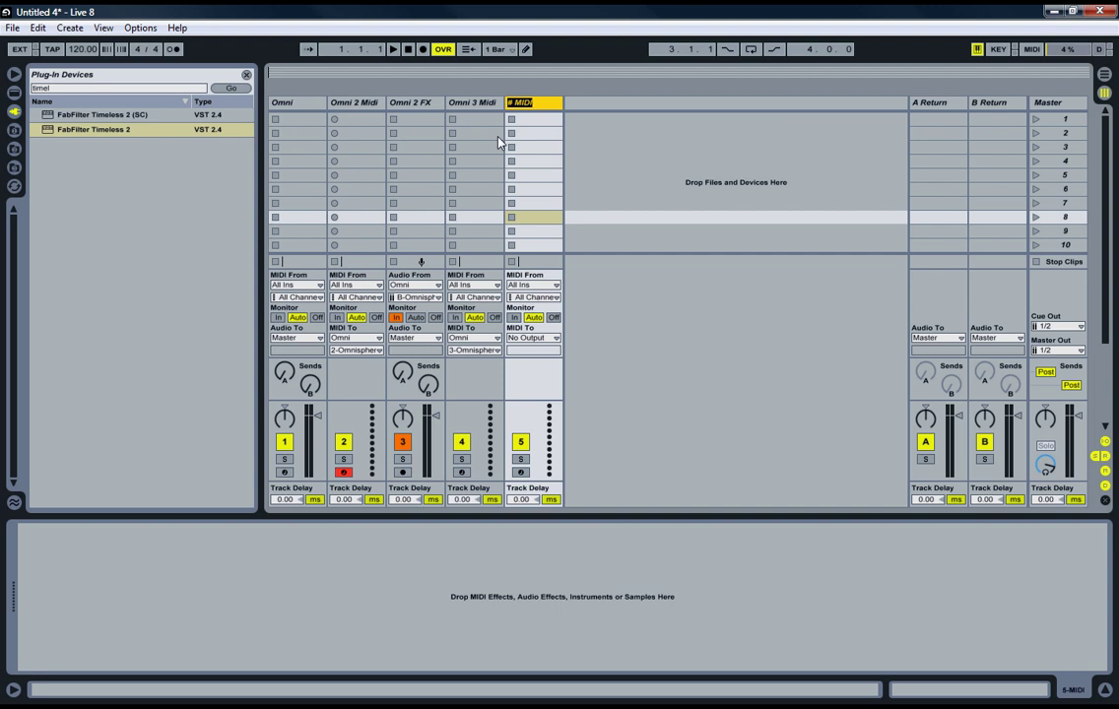
key(Delete)
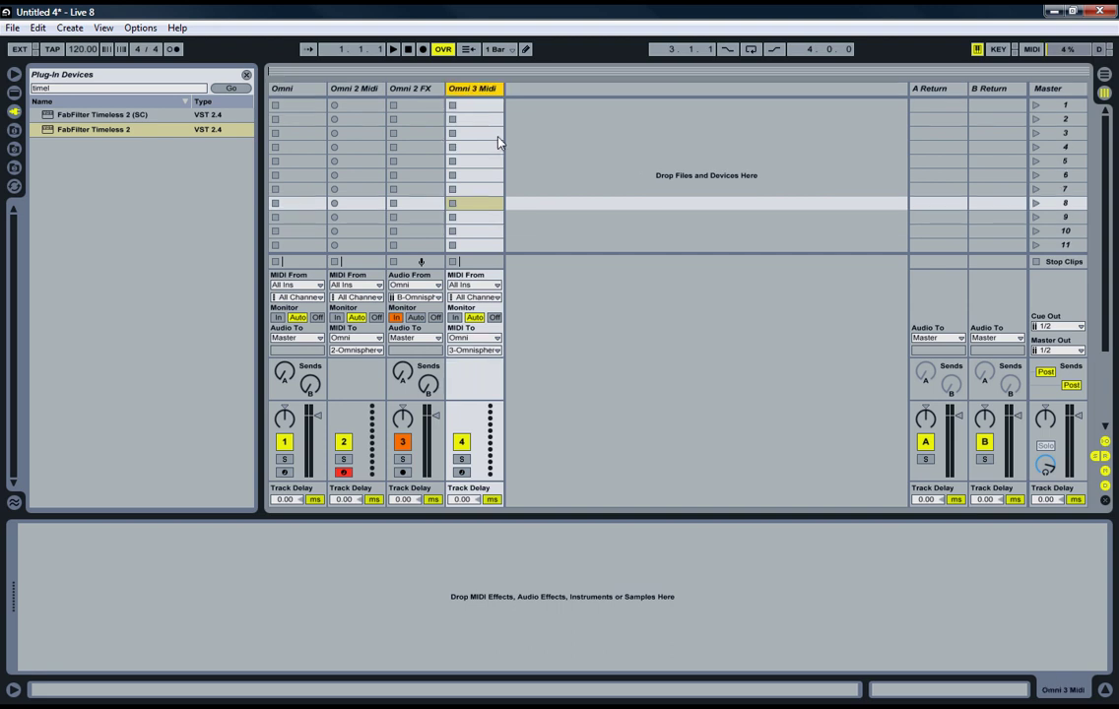
Step: Add an audio track named 'Omni 3 FX' and load Live's Reverb onto it
click(69, 27)
click(83, 81)
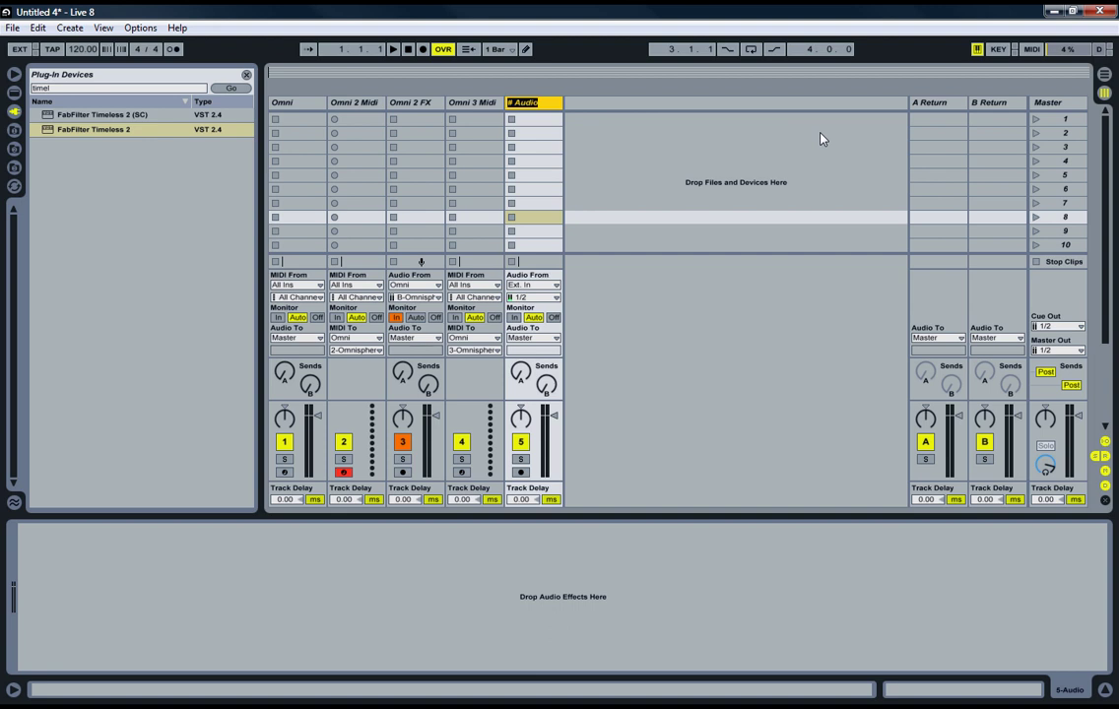
text(Omni 3 FX)
key(Return)
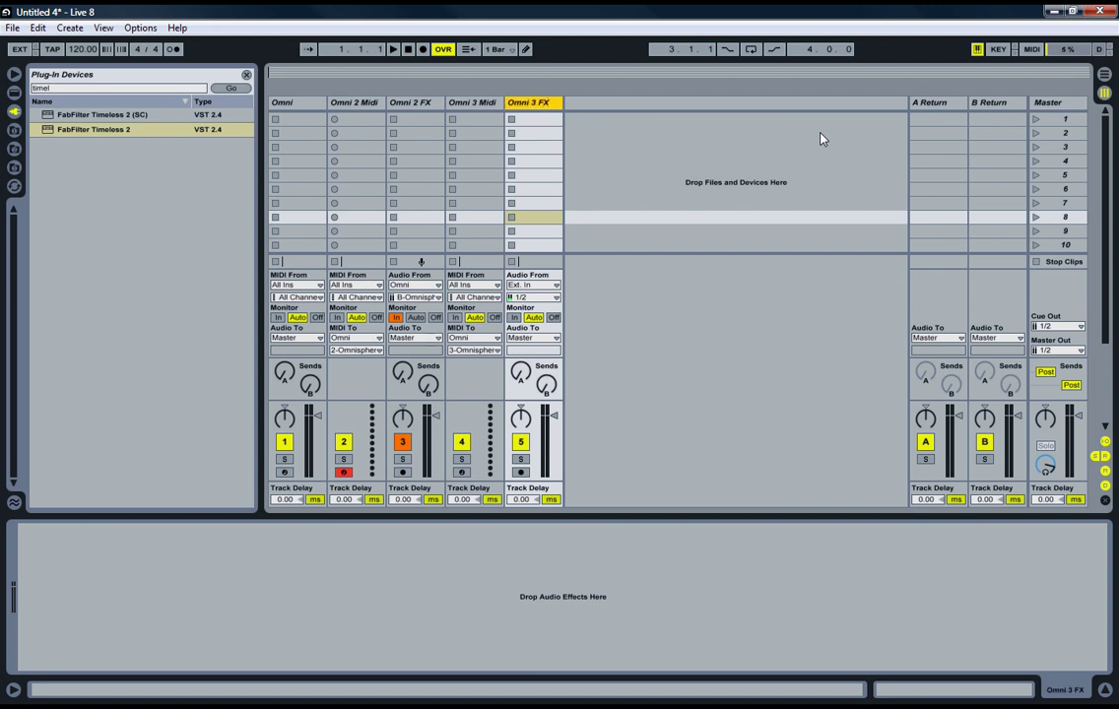
click(13, 91)
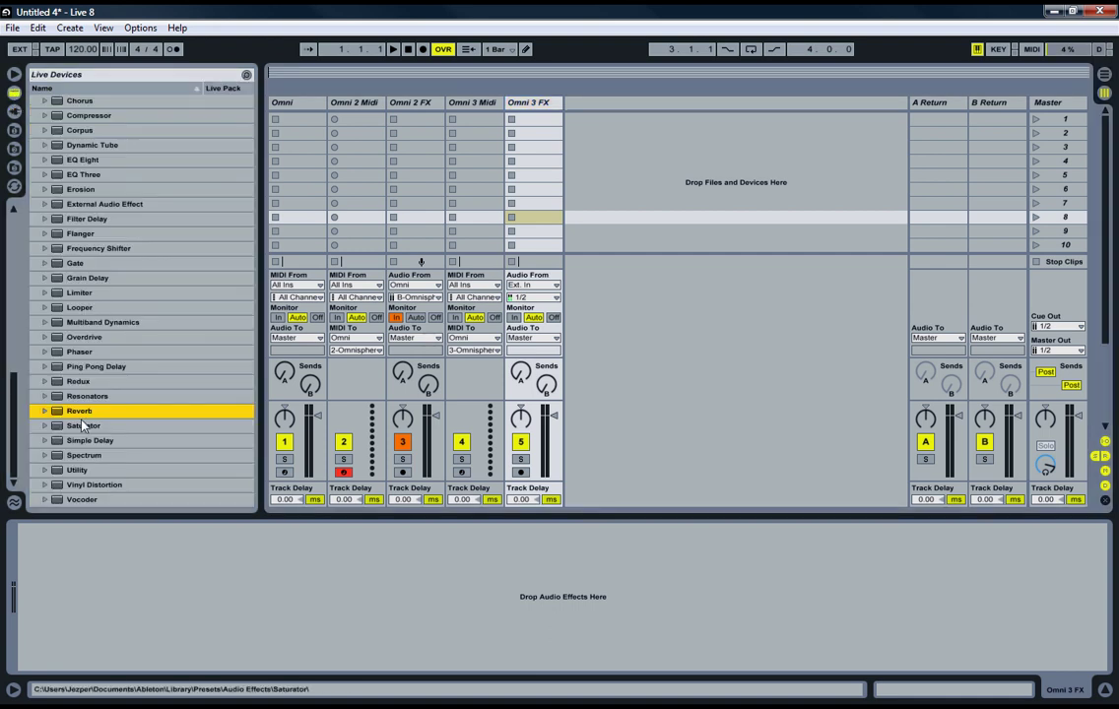
key(Return)
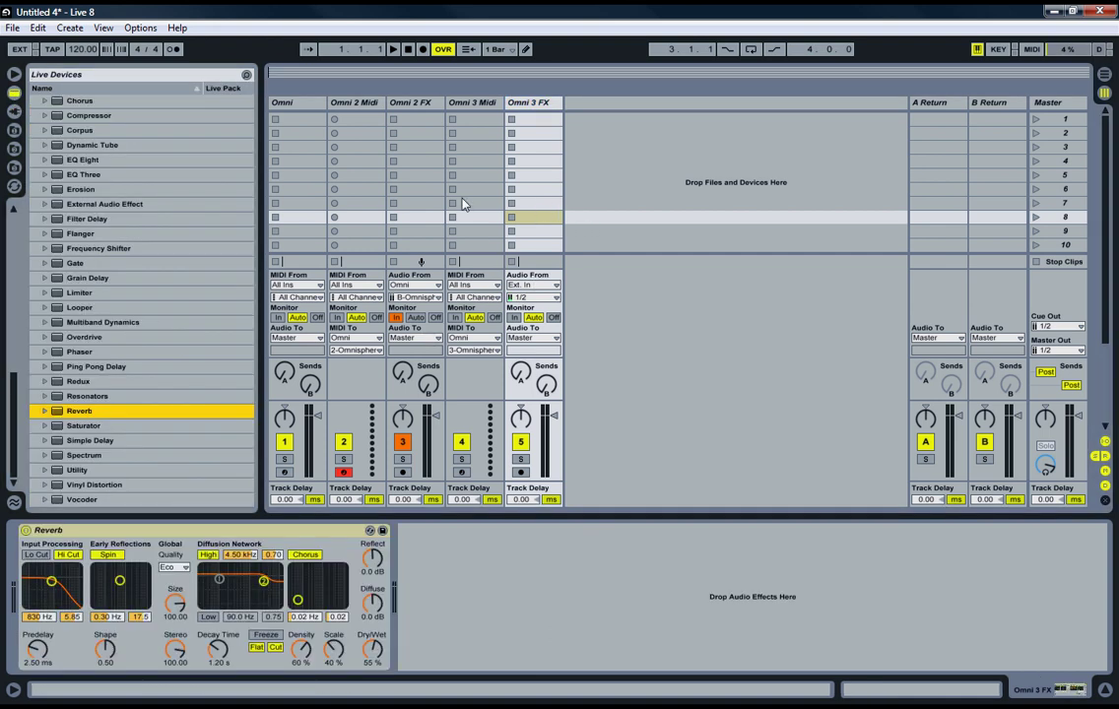
Step: In Omnisphere's Multi mixer, set part 3 (Floating Mermaids) output to OUT C
click(471, 103)
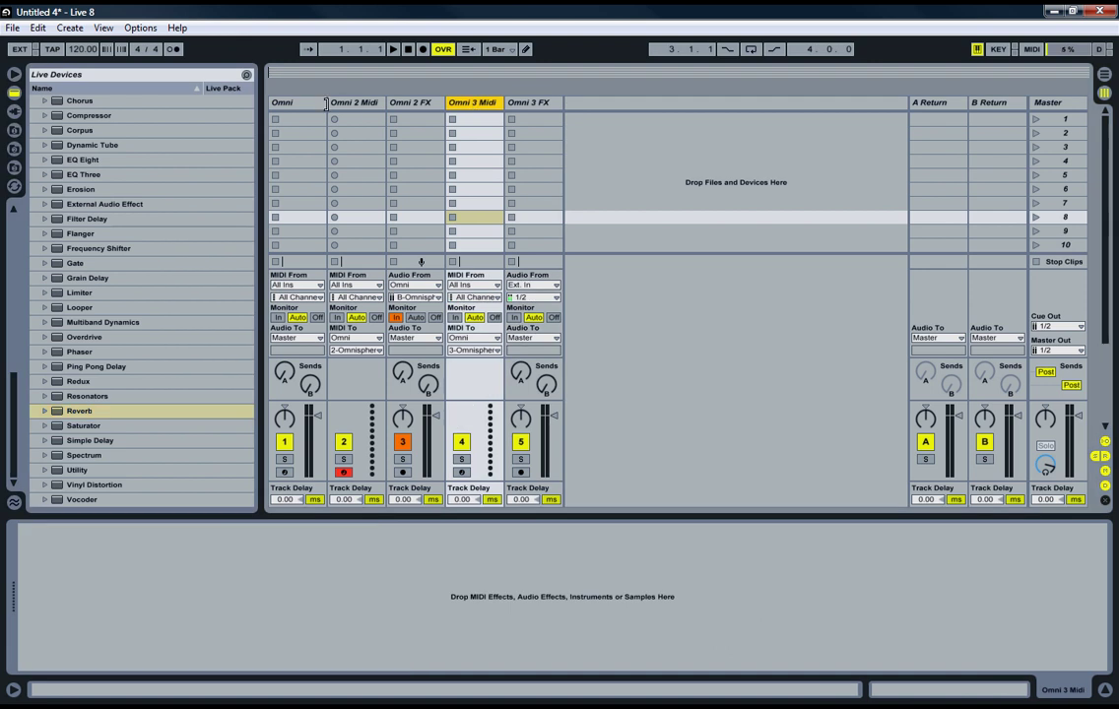
click(282, 103)
click(714, 128)
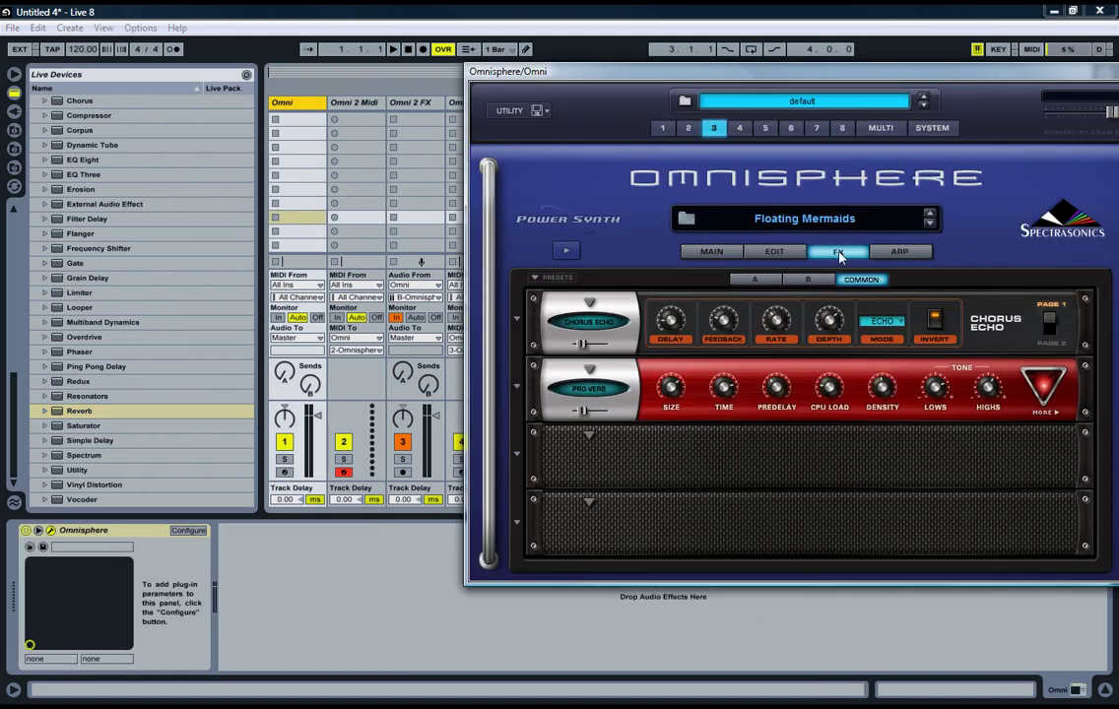
click(881, 129)
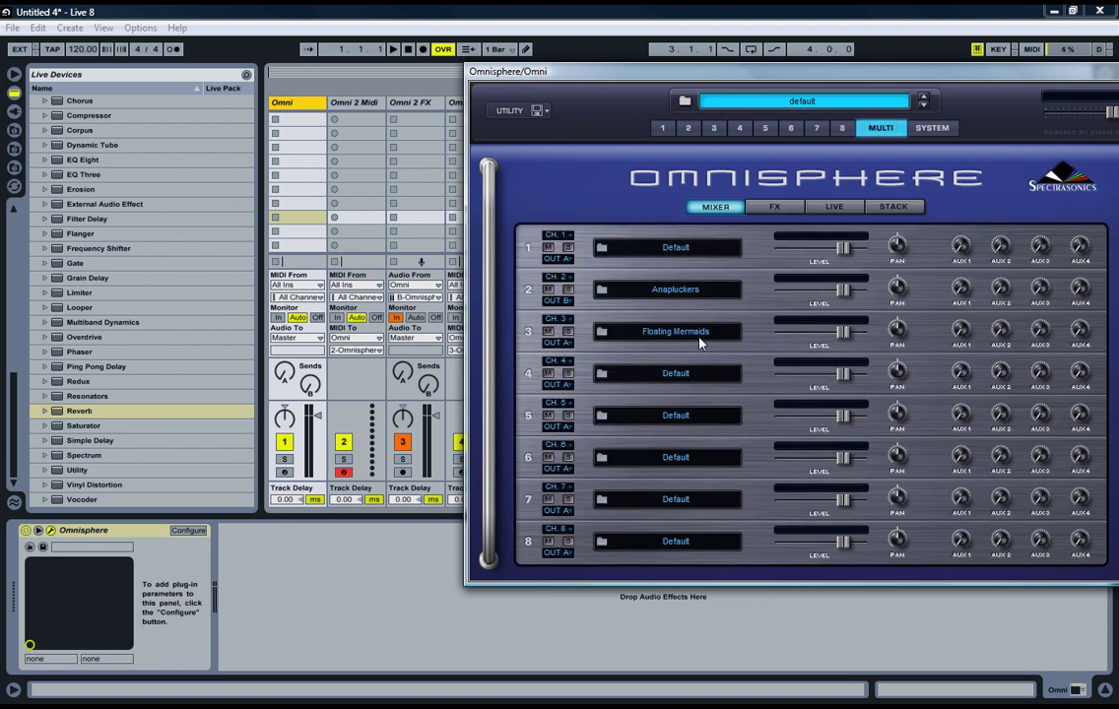
click(558, 342)
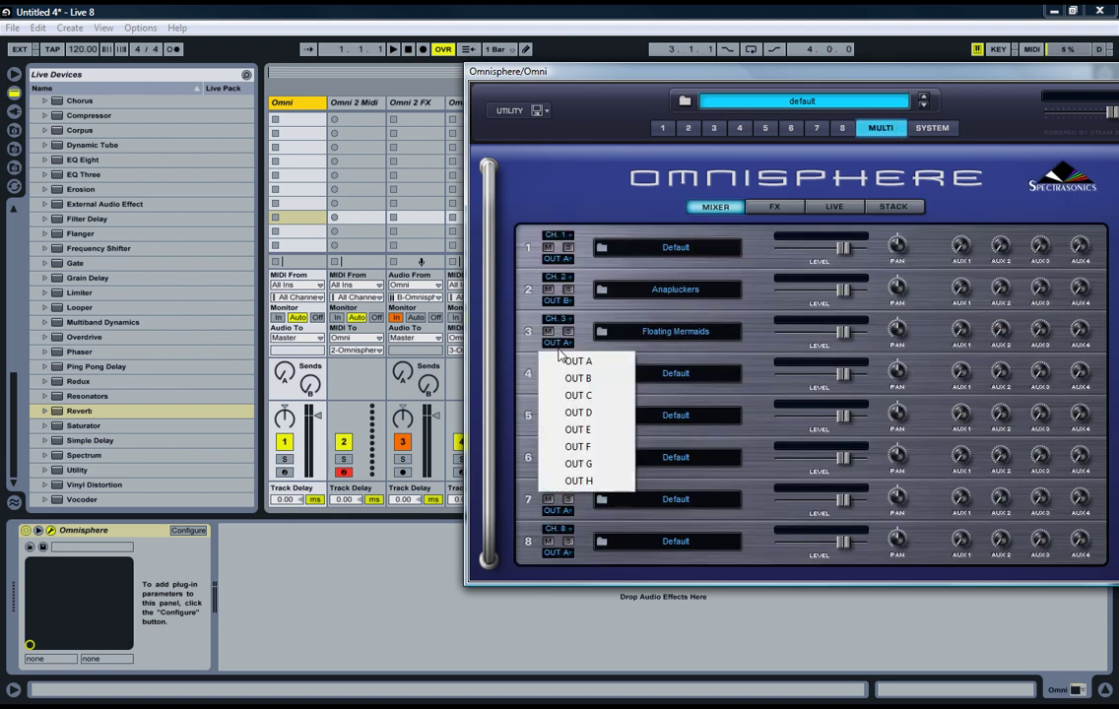
click(577, 394)
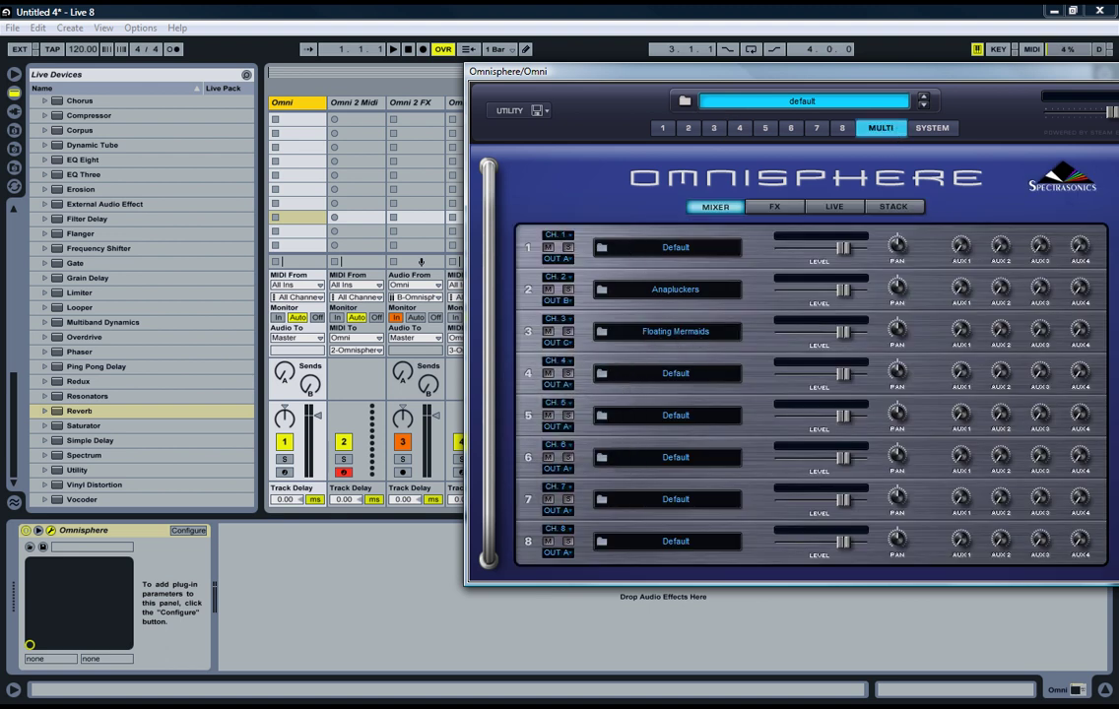
Step: Set Omni 3 FX input to Omni / C-Omnisphere with Monitor In, and arm Omni 3 Midi
click(50, 531)
click(532, 285)
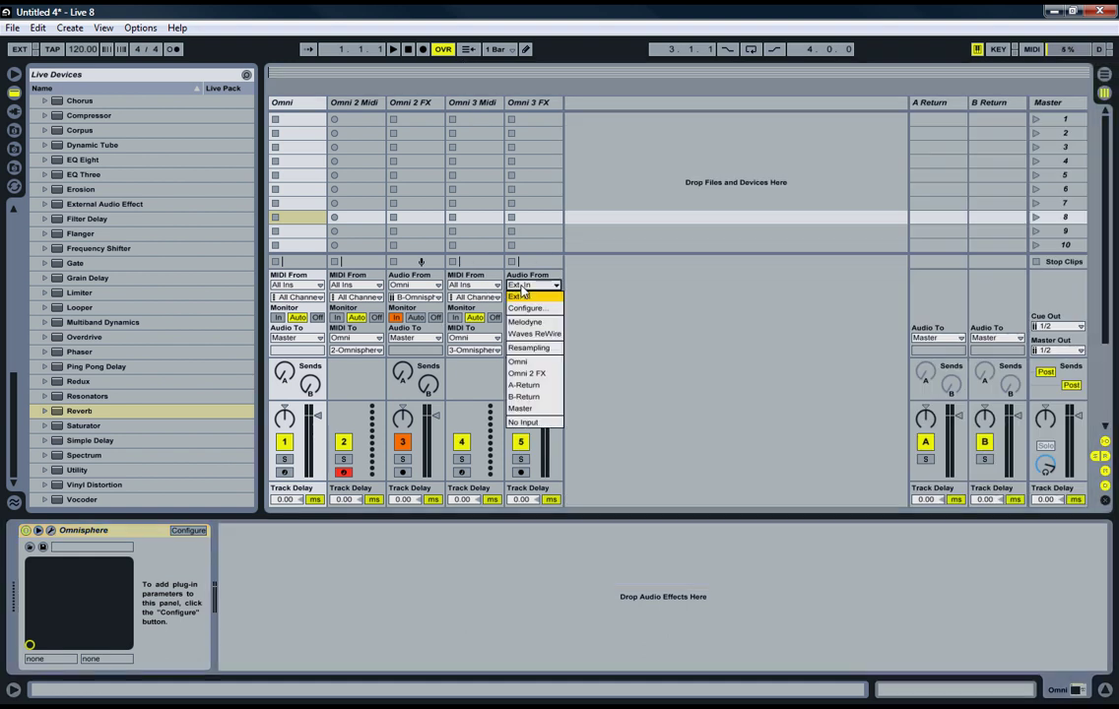
click(537, 366)
click(531, 297)
click(527, 354)
click(513, 317)
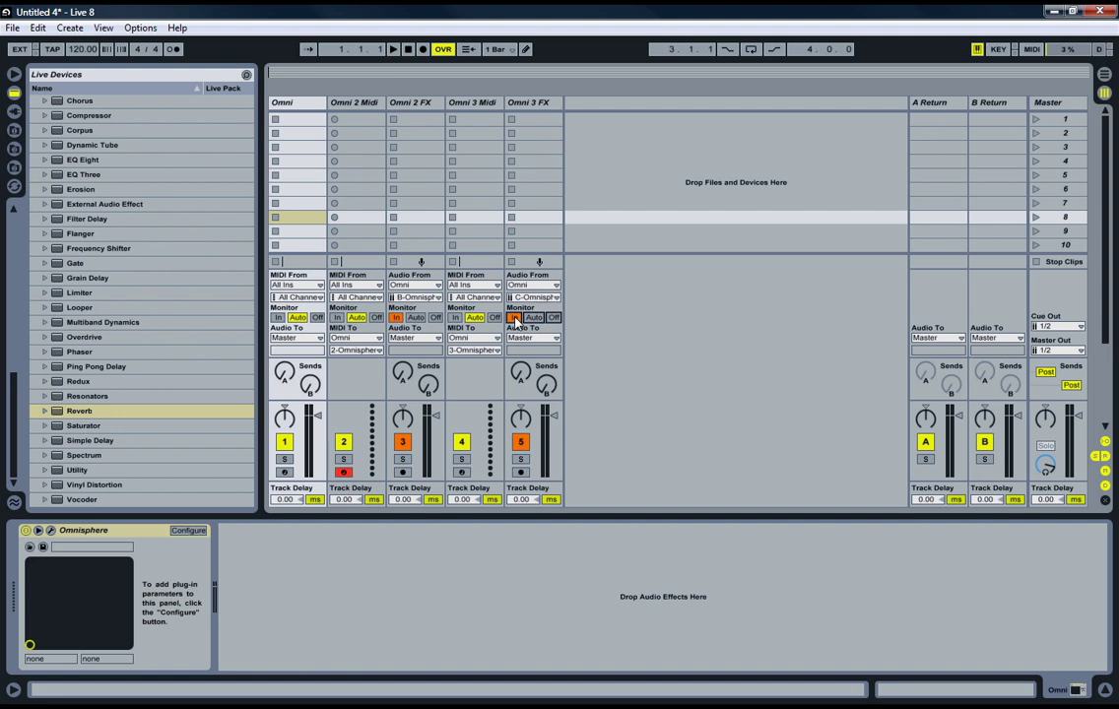
click(461, 472)
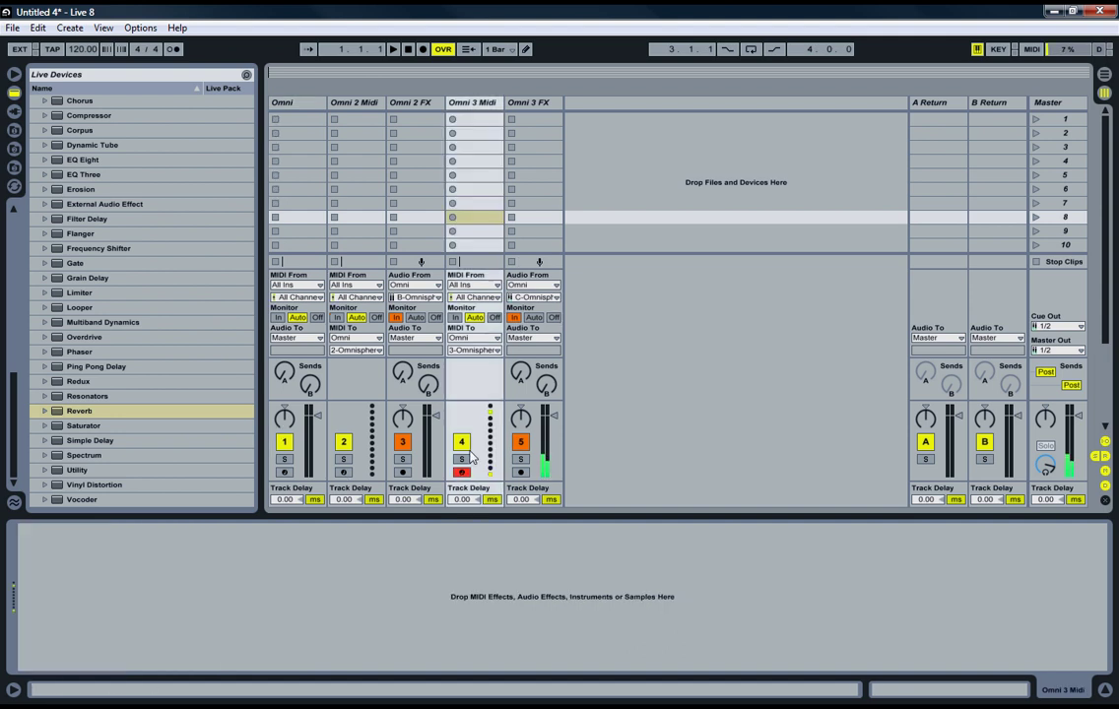
Step: Turn off the Reverb's High shelf and Hi Cut, and set its Decay to 6.53 s
click(533, 189)
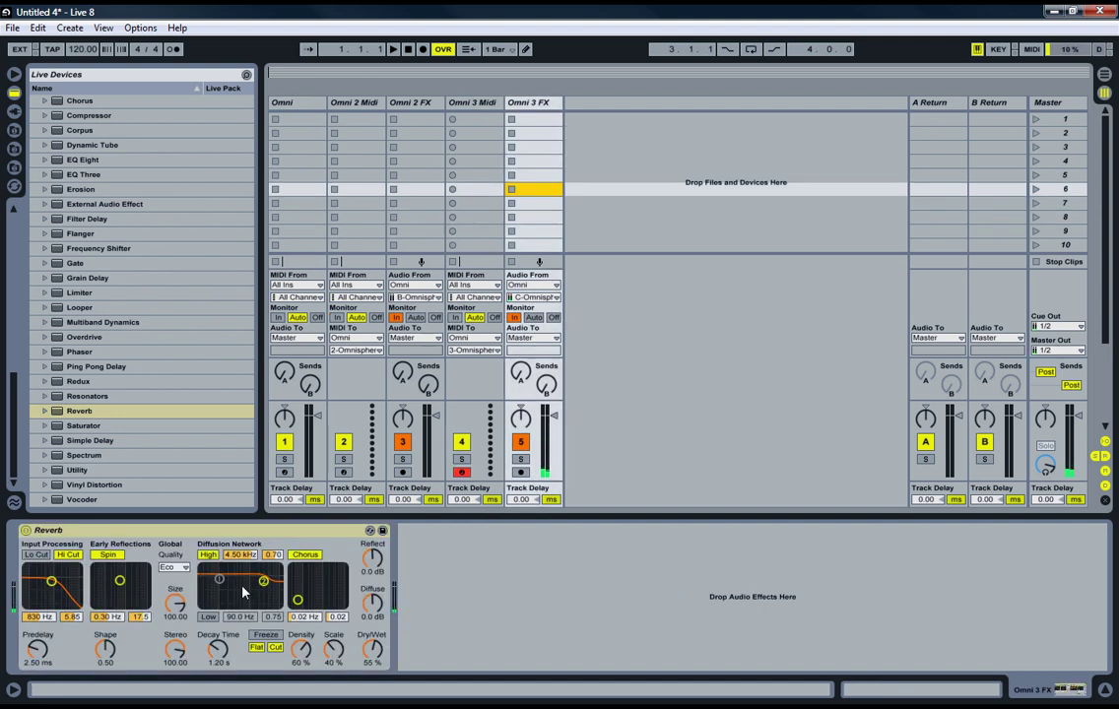
click(208, 554)
click(72, 555)
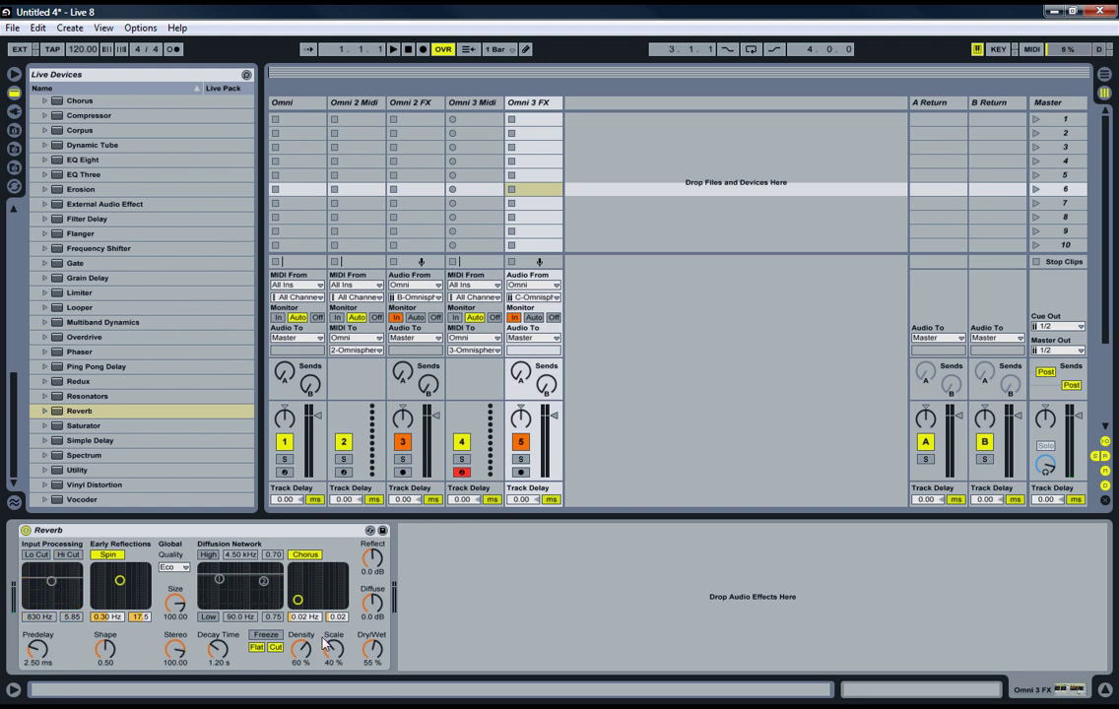
drag(218, 648, 235, 616)
Step: Select all tracks from Omni through Omni 3 FX
click(299, 217)
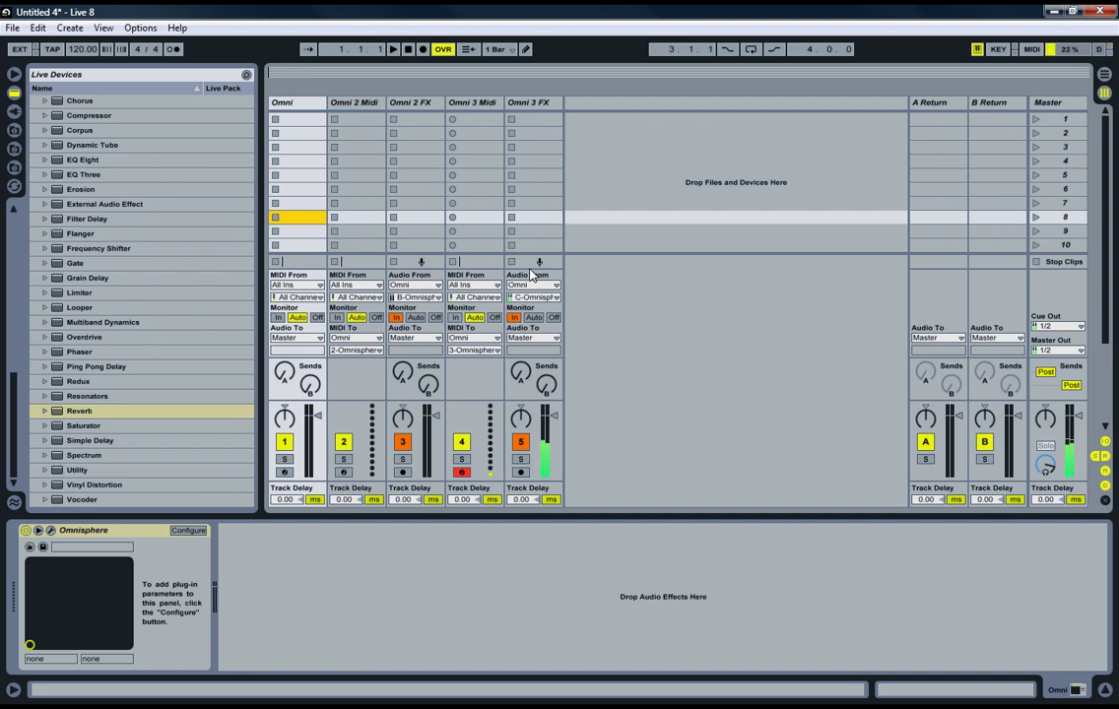
click(544, 204)
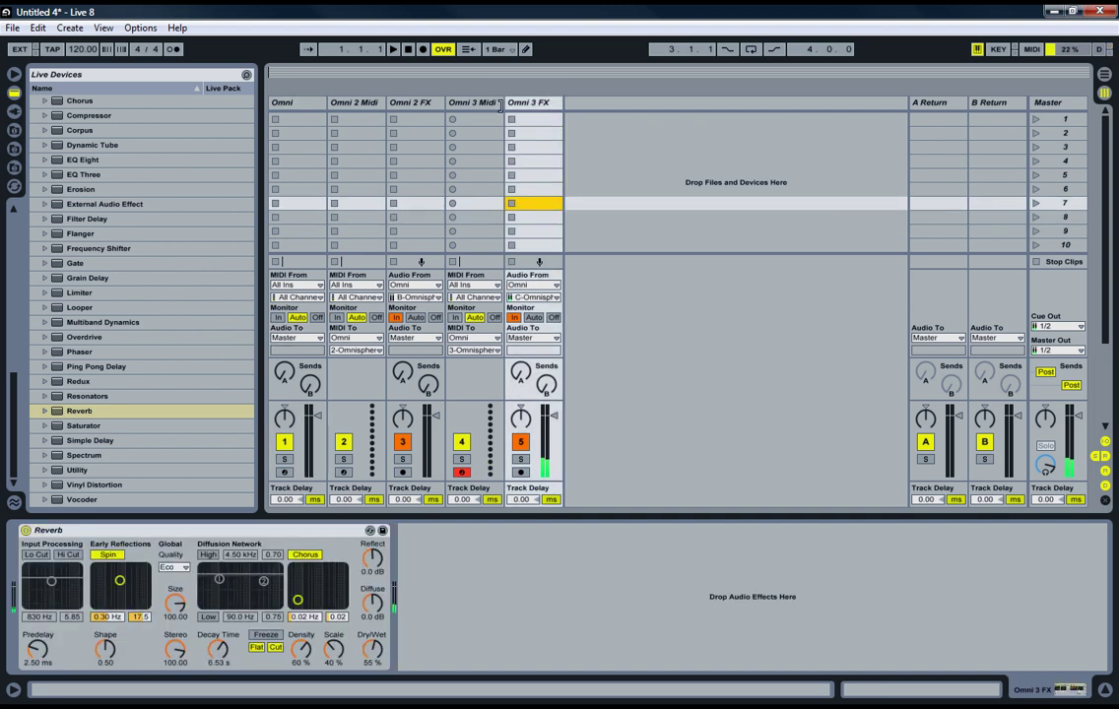
click(271, 103)
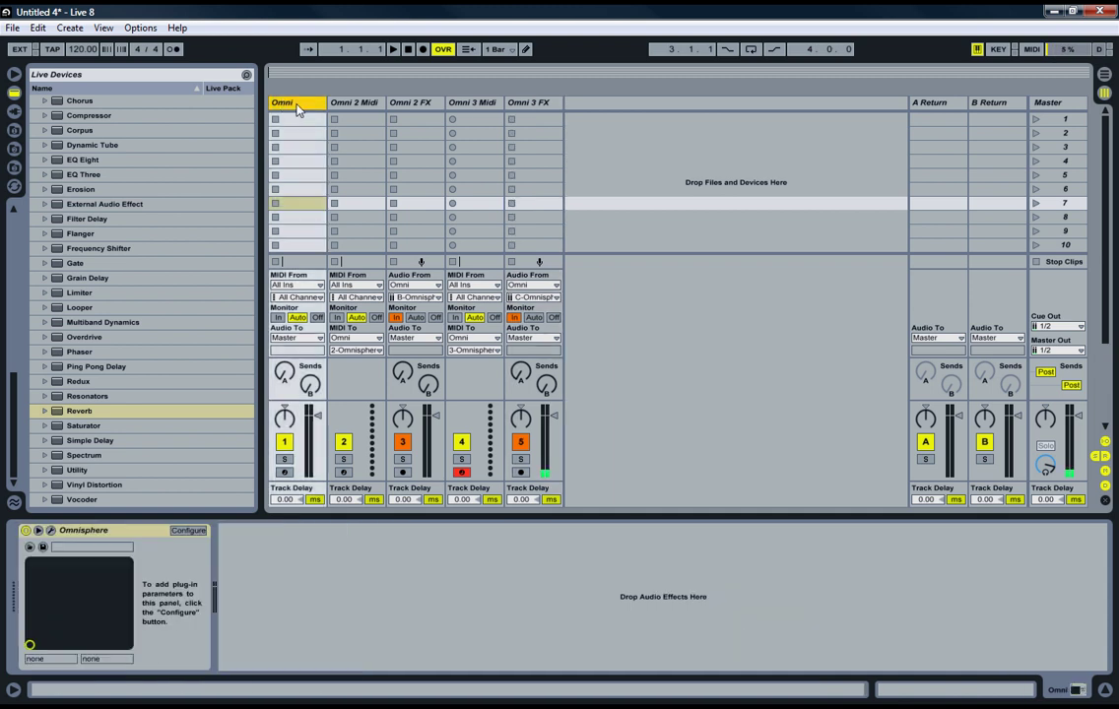
shift+click(540, 104)
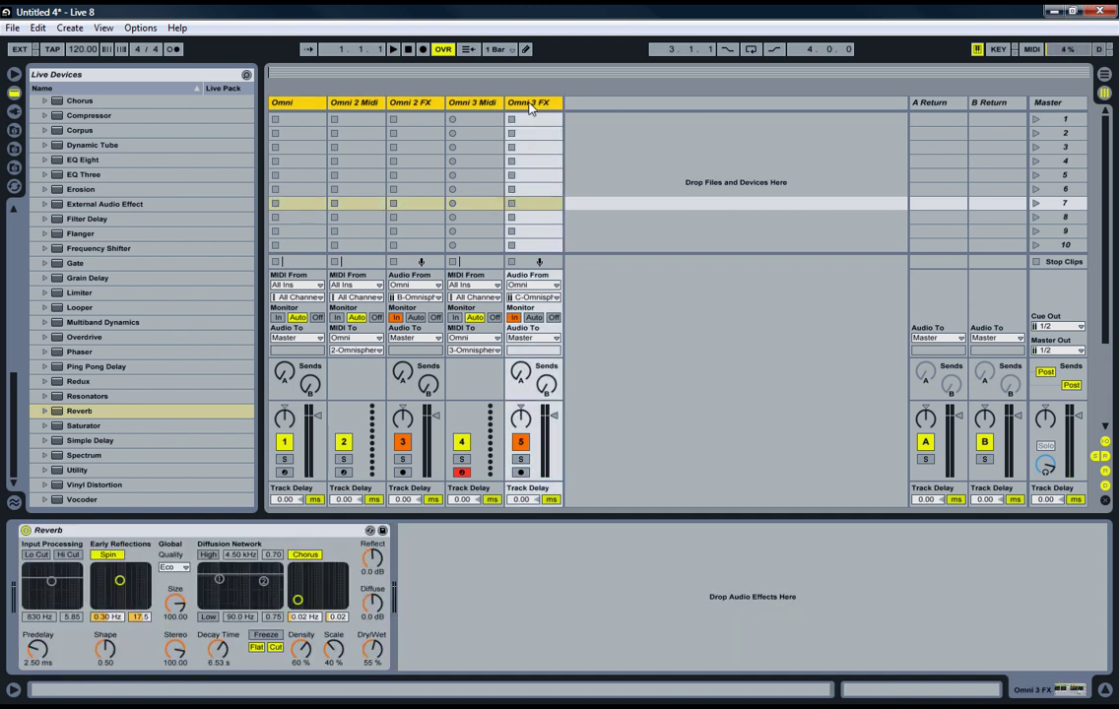
Step: Group the five selected Omni tracks and name the group track 'Omnisphere'
right_click(530, 104)
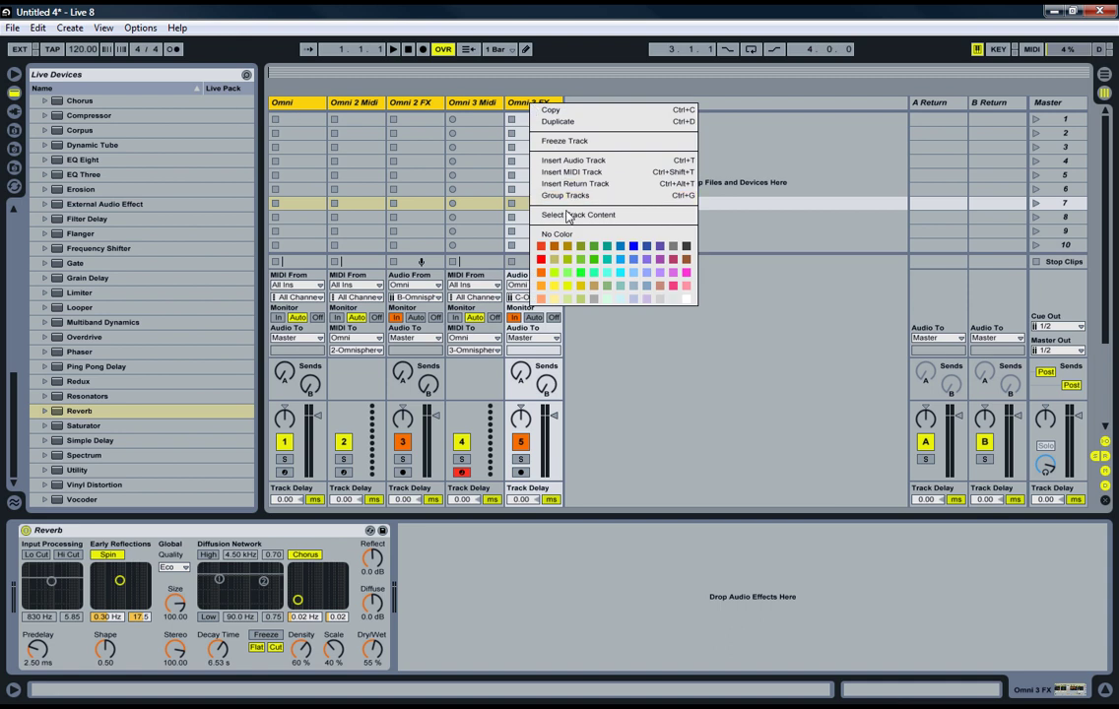
click(566, 195)
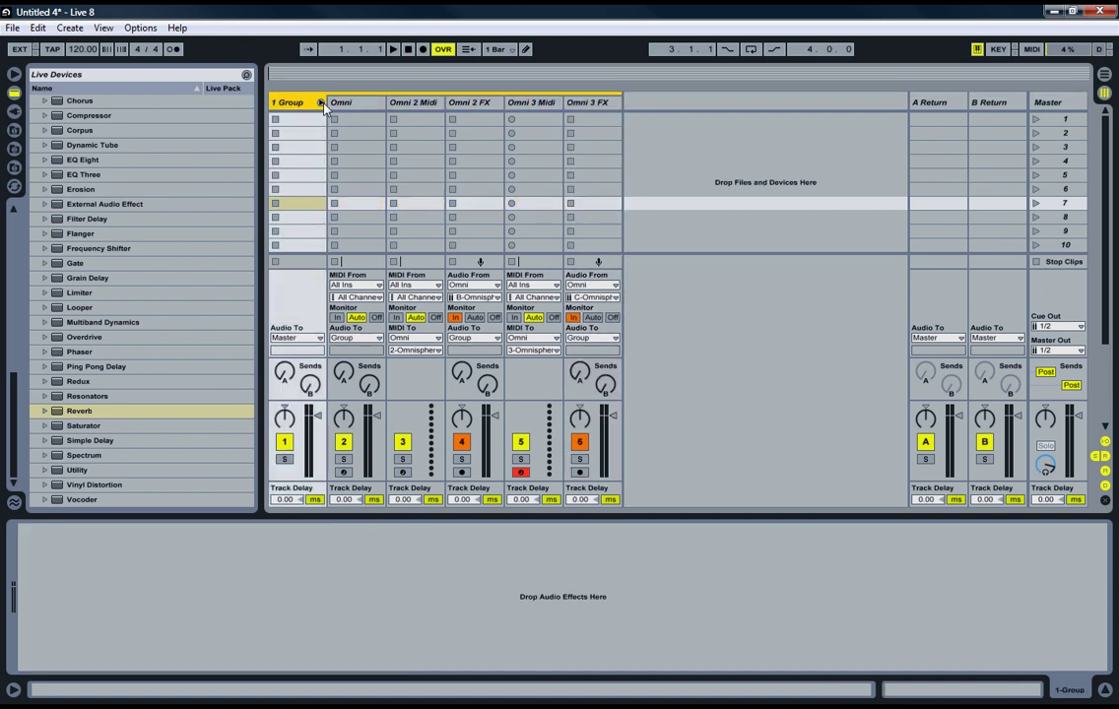
click(320, 102)
key(Tab)
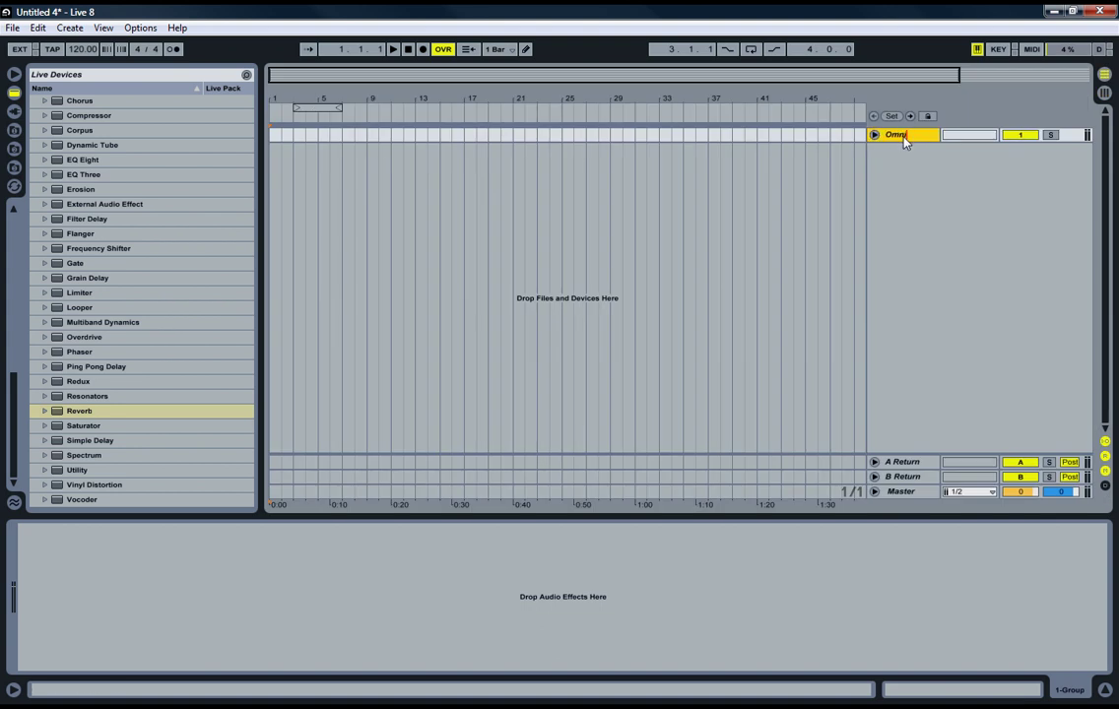
text(ere)
key(Return)
click(873, 135)
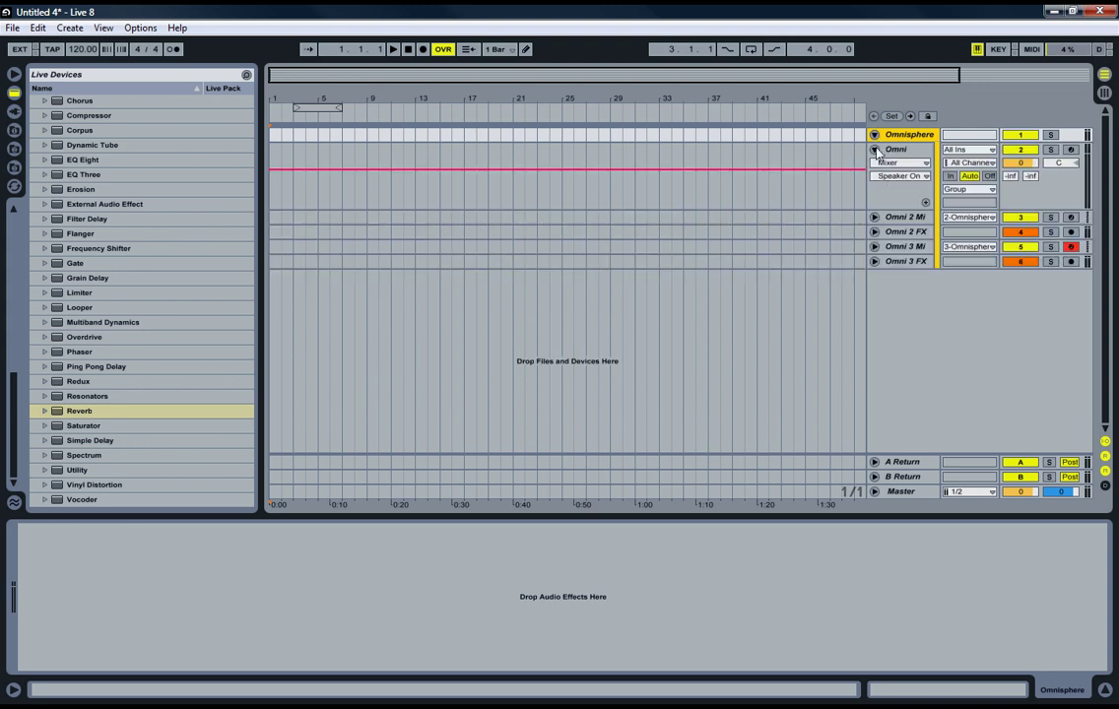
click(873, 149)
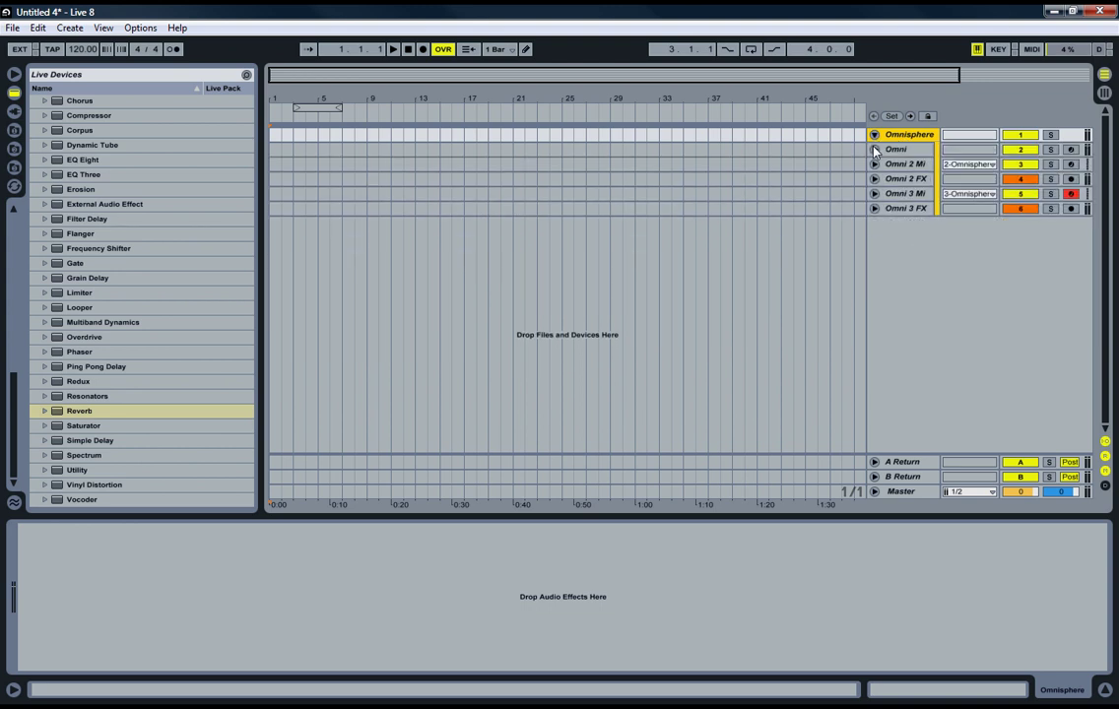
key(Tab)
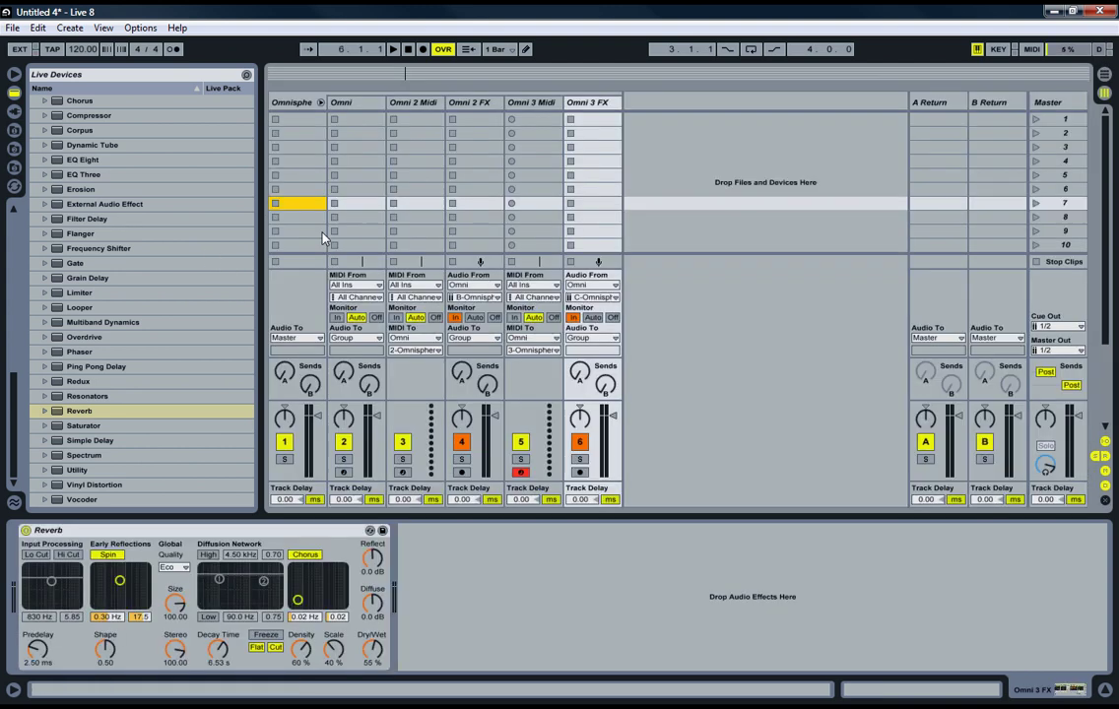
click(589, 119)
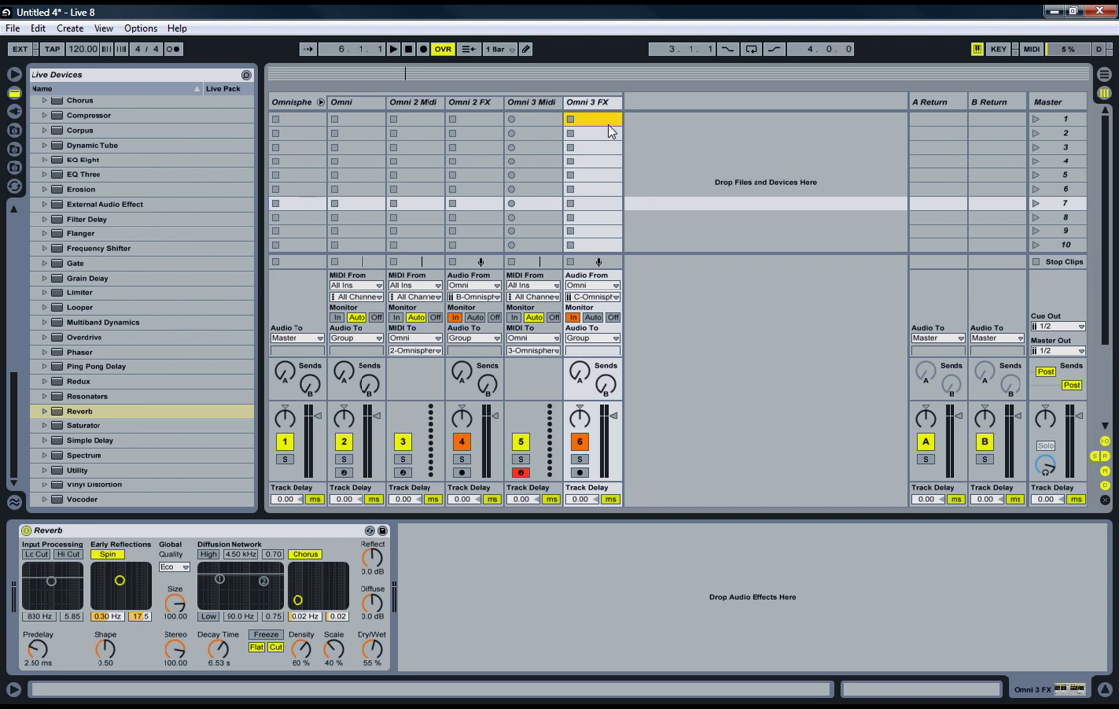
click(295, 103)
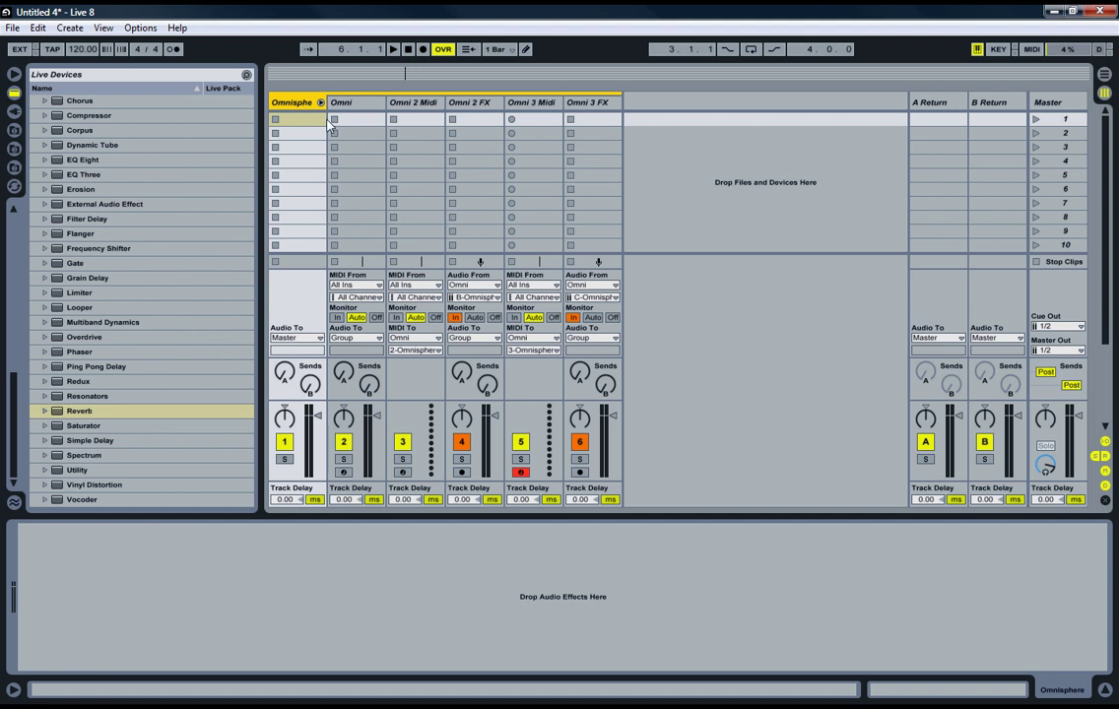
click(298, 120)
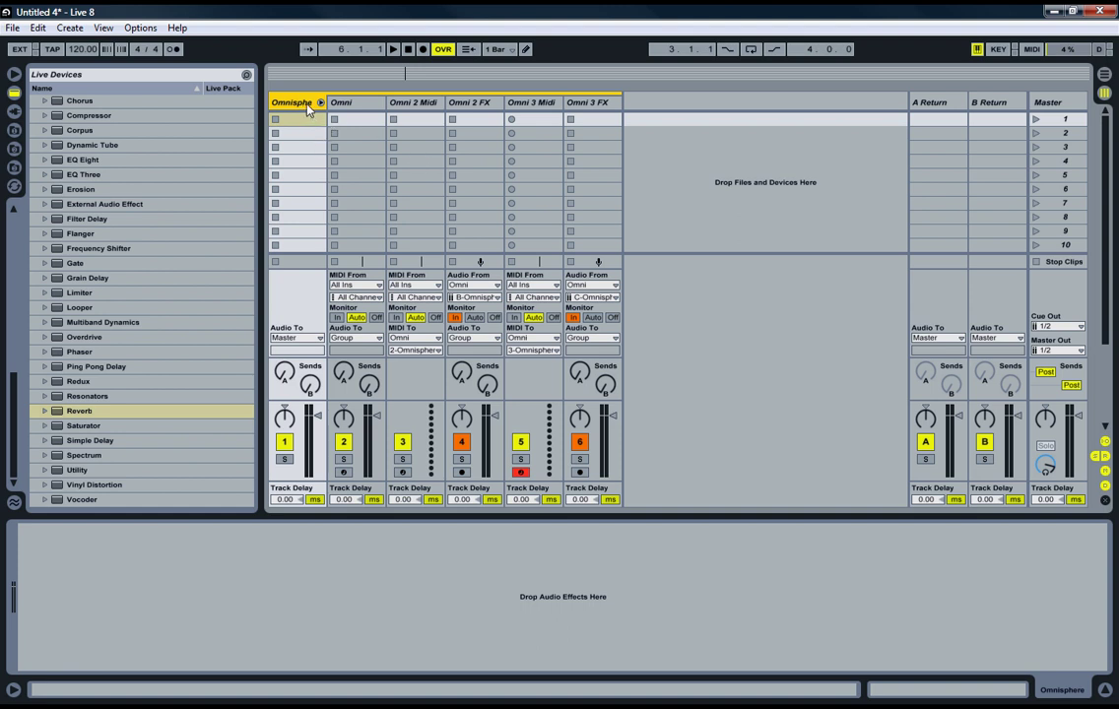